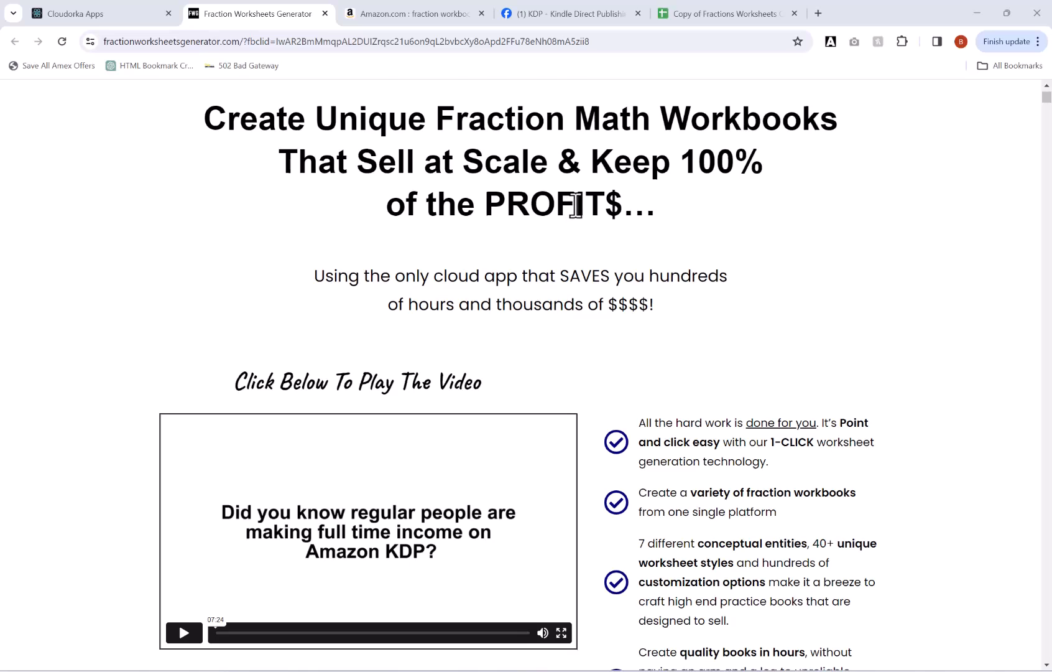
Switch to the Amazon results for "fraction workbook" and examine the listed books, their ratings and prices.
left_click(443, 13)
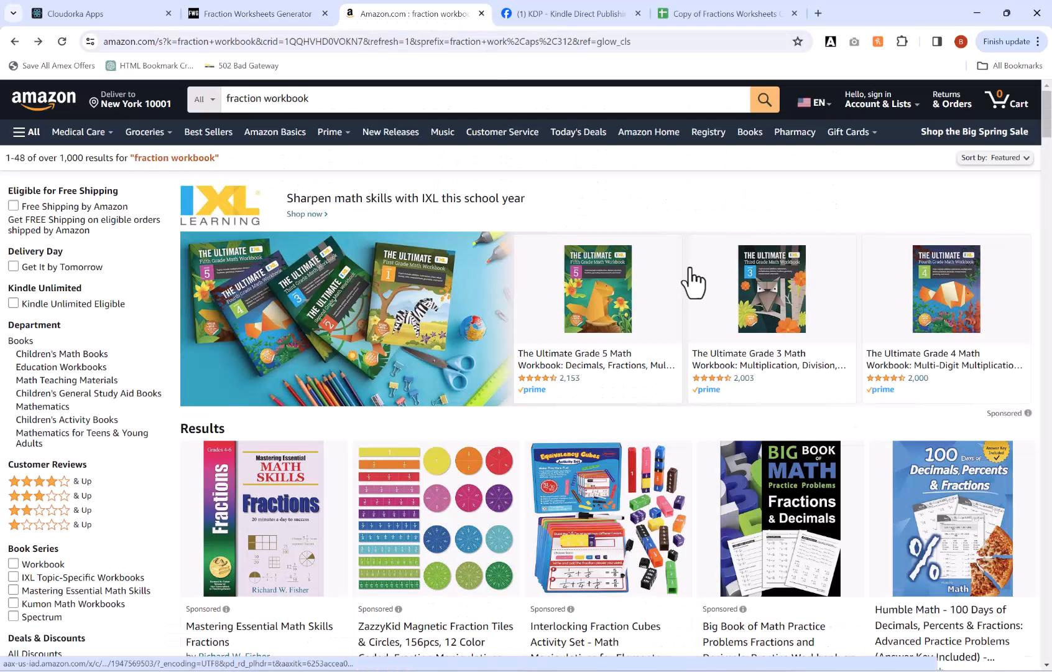
scroll(742, 249, "down", 3)
scroll(747, 252, "down", 3)
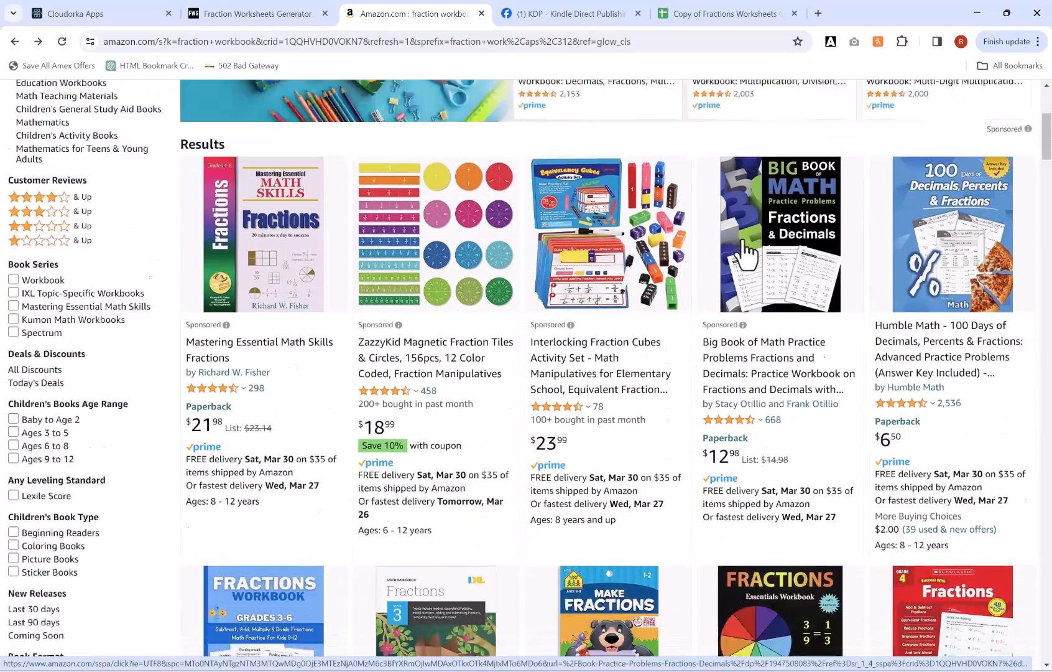
scroll(747, 249, "up", 6)
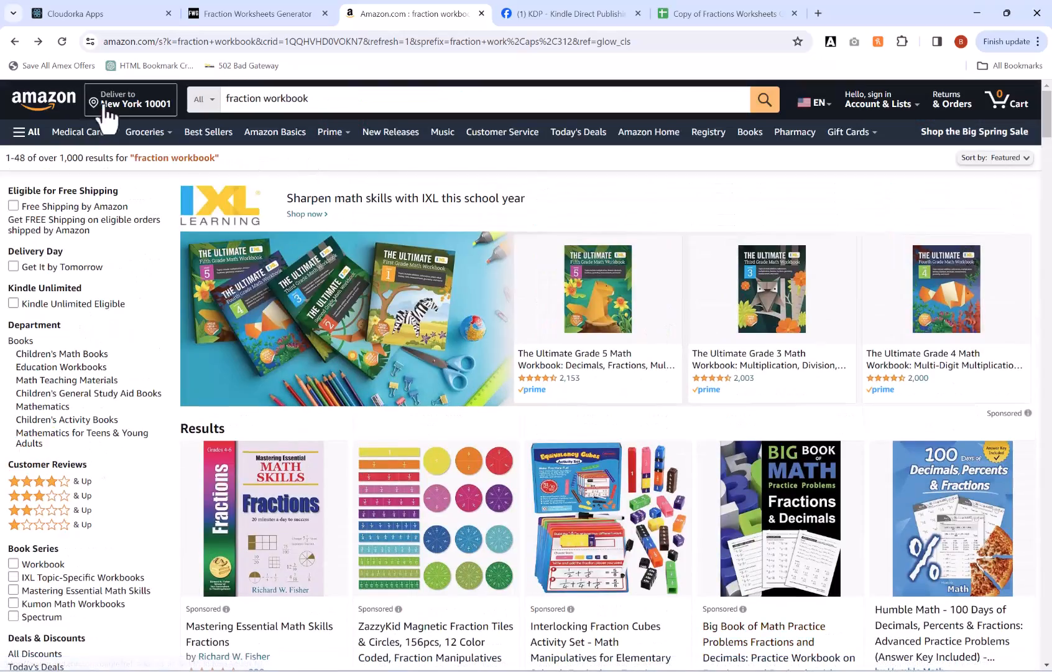
scroll(827, 398, "down", 4)
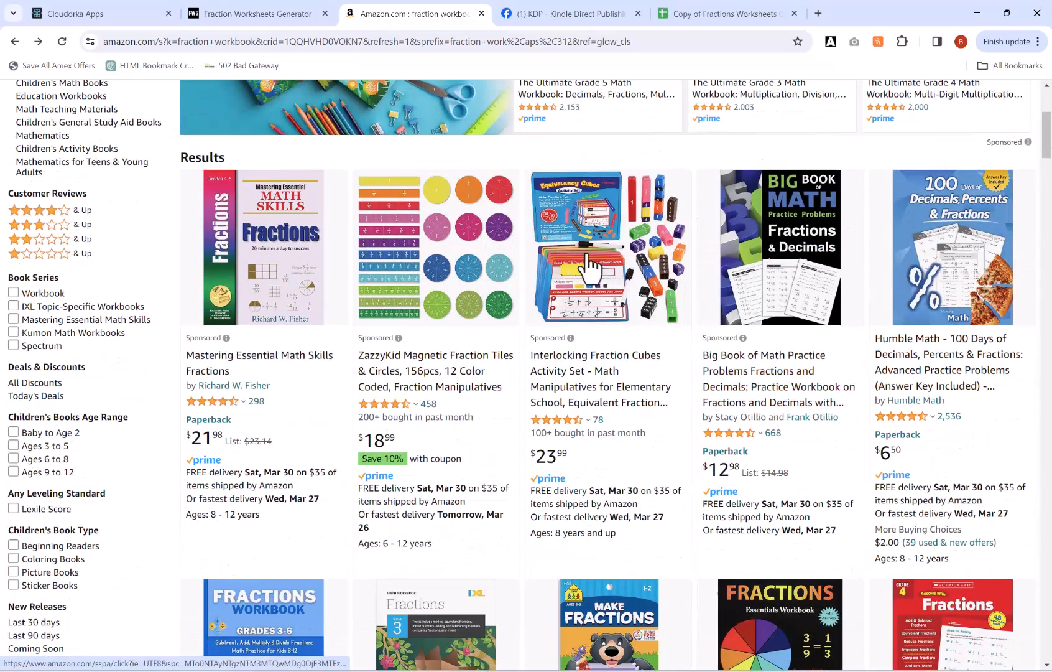
scroll(590, 269, "down", 3)
scroll(571, 305, "down", 2)
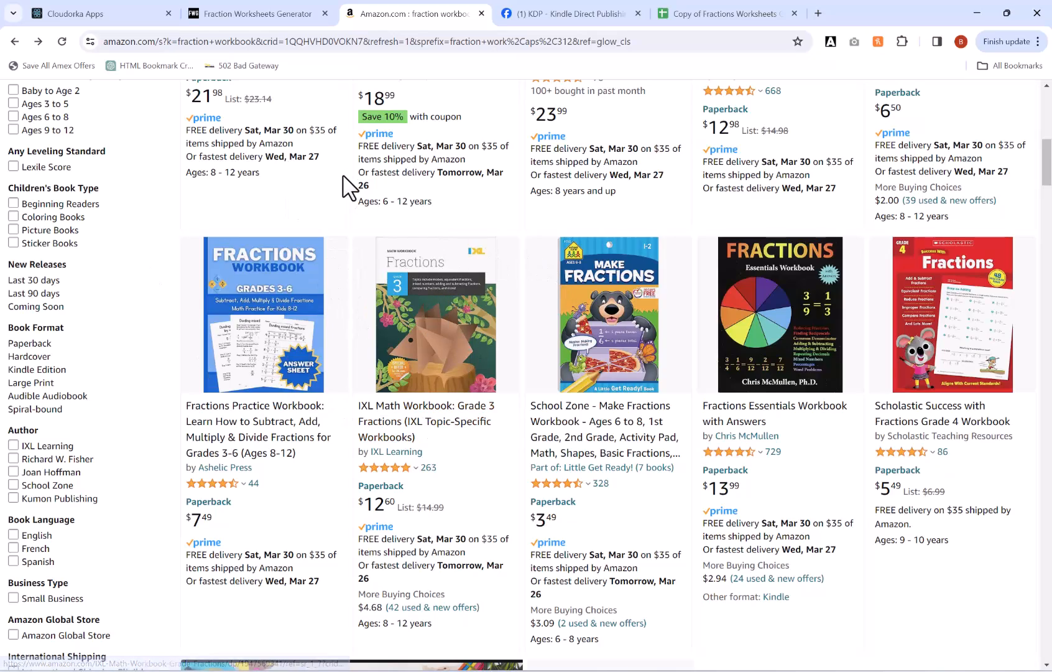
scroll(345, 183, "down", 3)
scroll(348, 188, "down", 8)
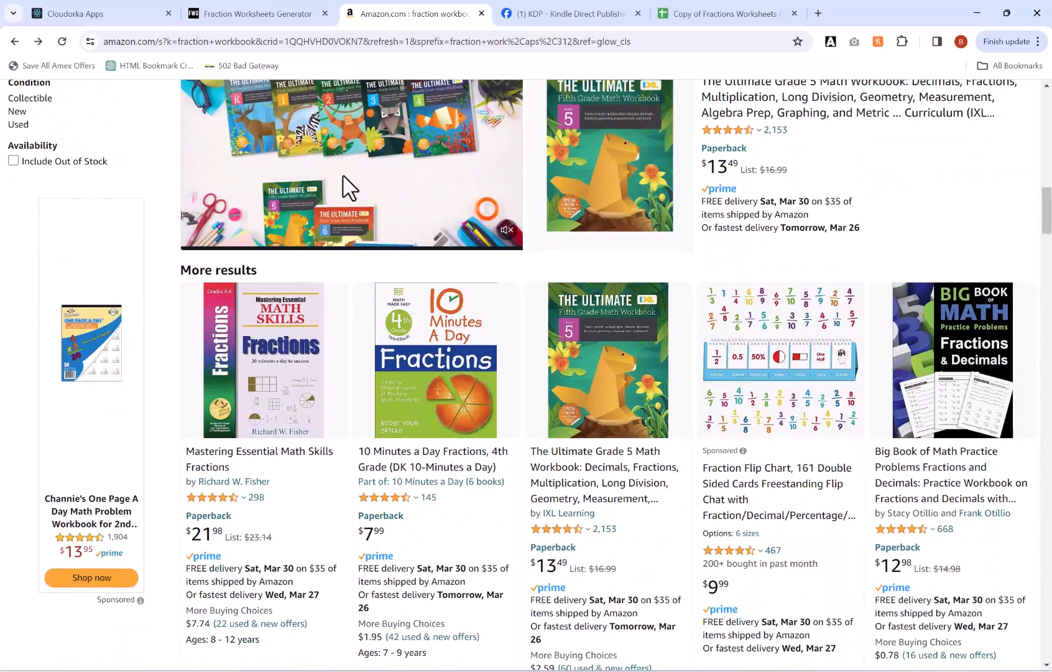
scroll(715, 305, "down", 2)
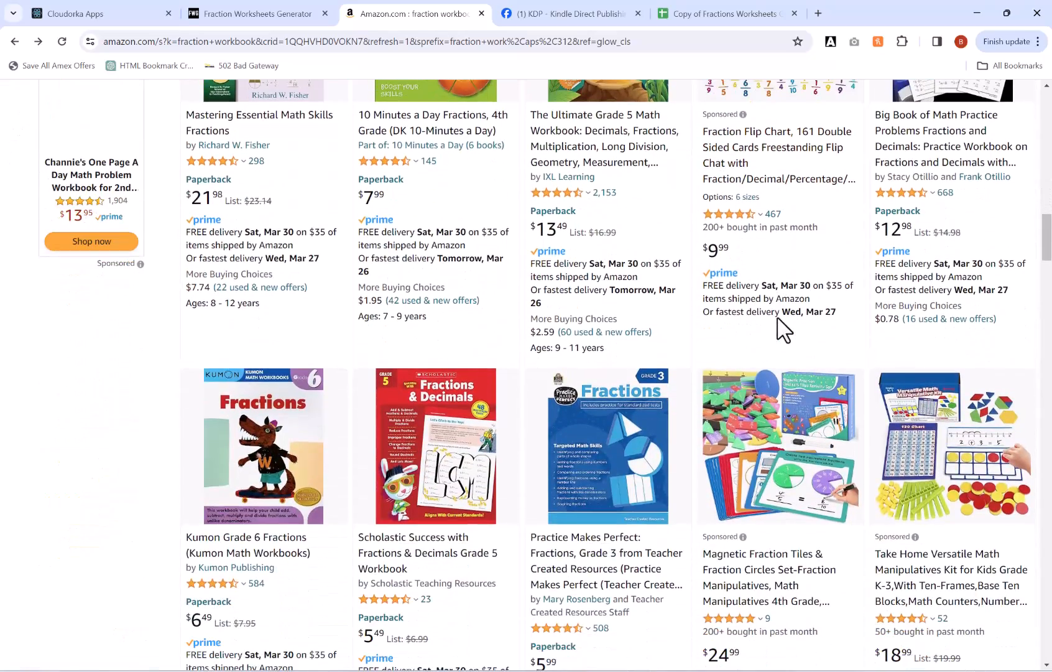
scroll(526, 376, "down", 2)
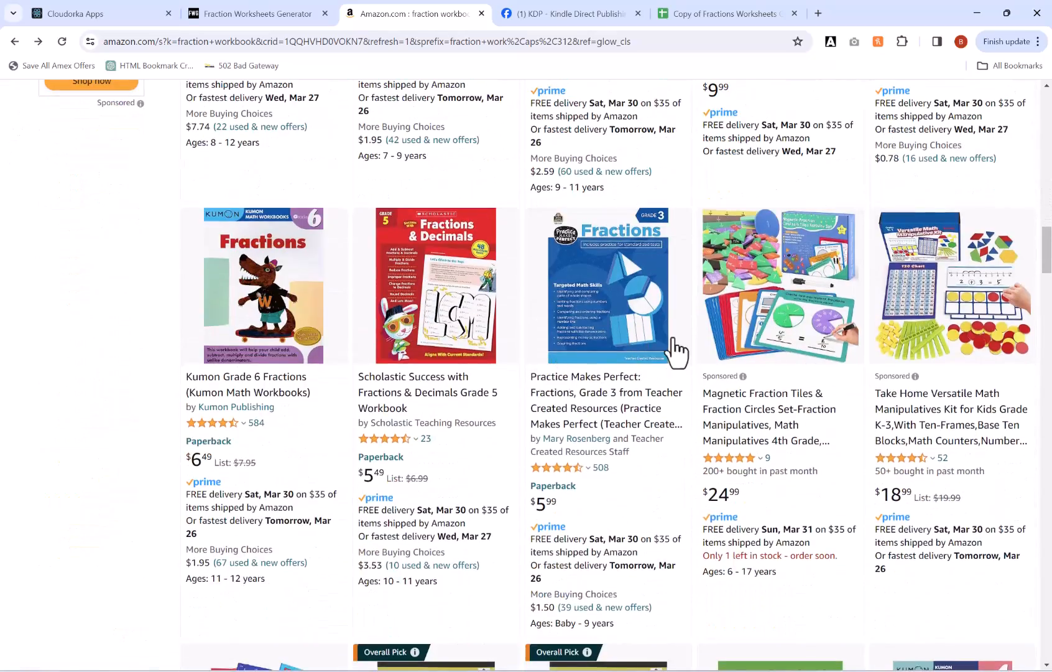
scroll(624, 351, "up", 4)
scroll(624, 352, "up", 4)
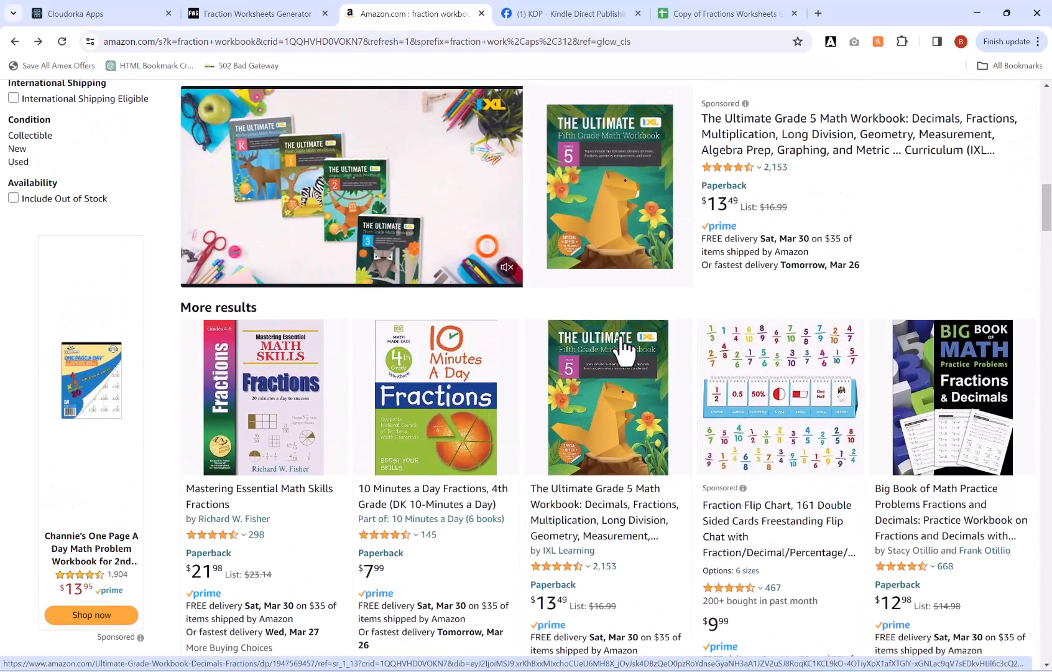
scroll(706, 360, "up", 4)
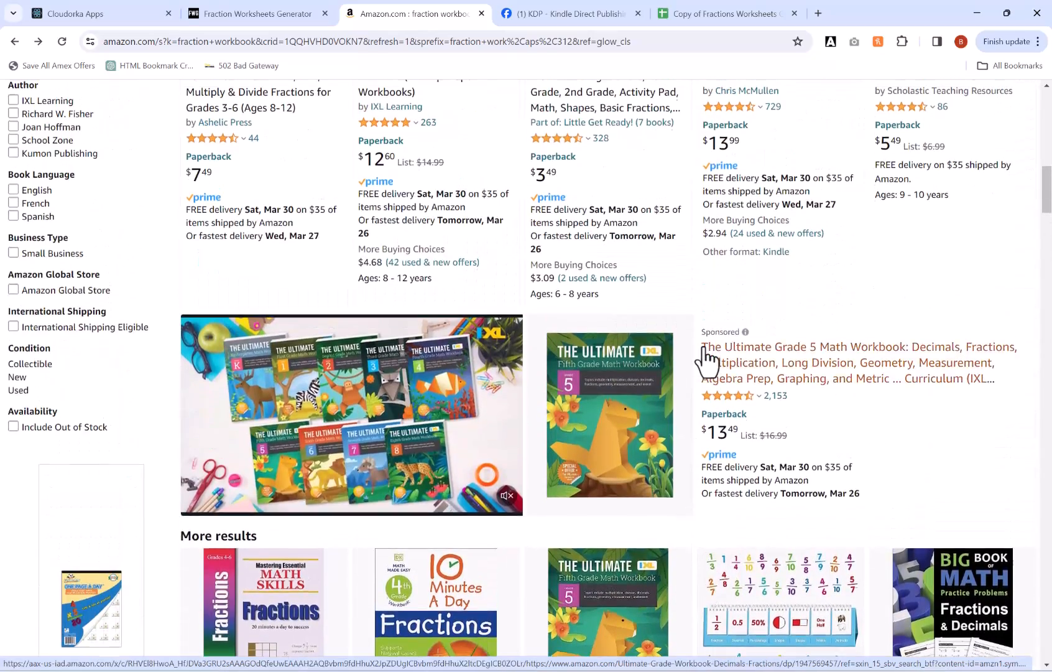
scroll(706, 361, "up", 4)
scroll(707, 361, "up", 5)
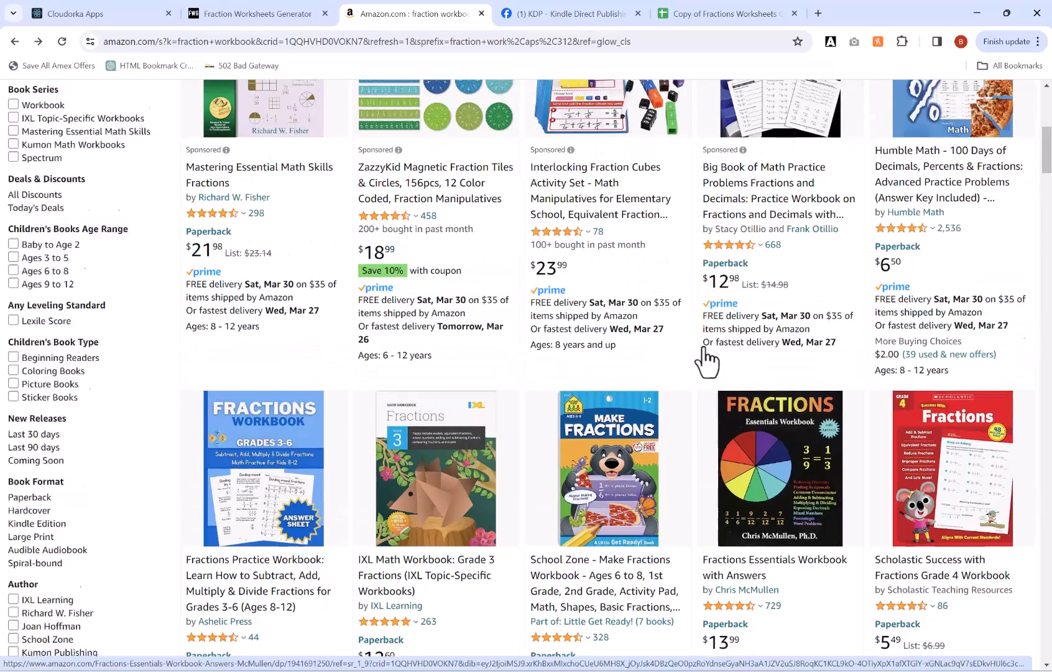
scroll(707, 361, "up", 2)
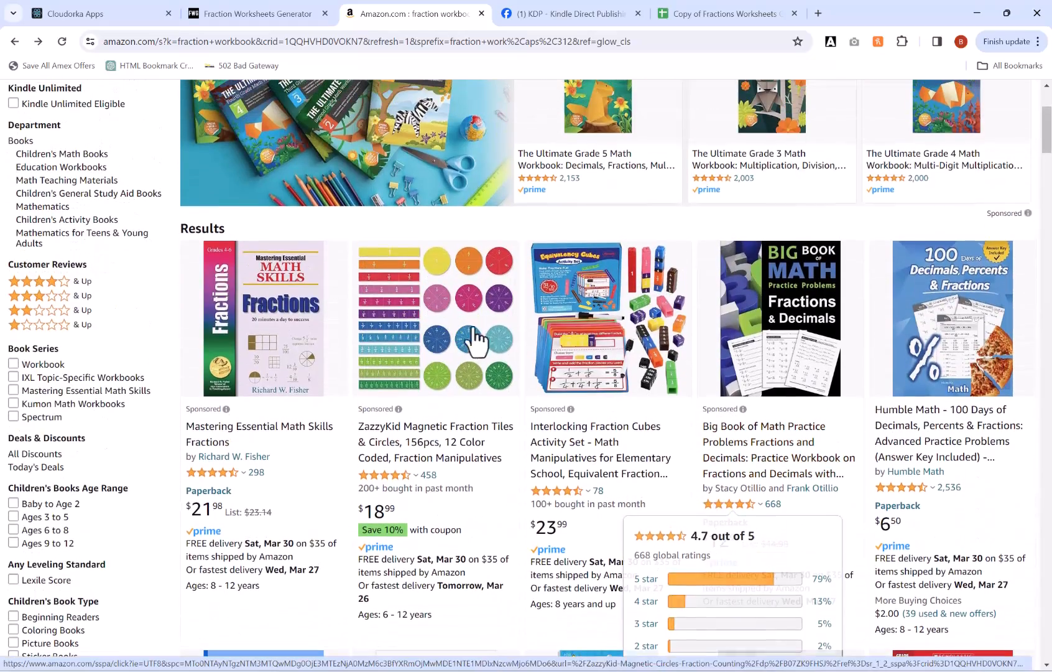
Switch to Cloudorka Apps and open the Default Collection in Fraction Worksheets Generator PREMIUM.
left_click(82, 11)
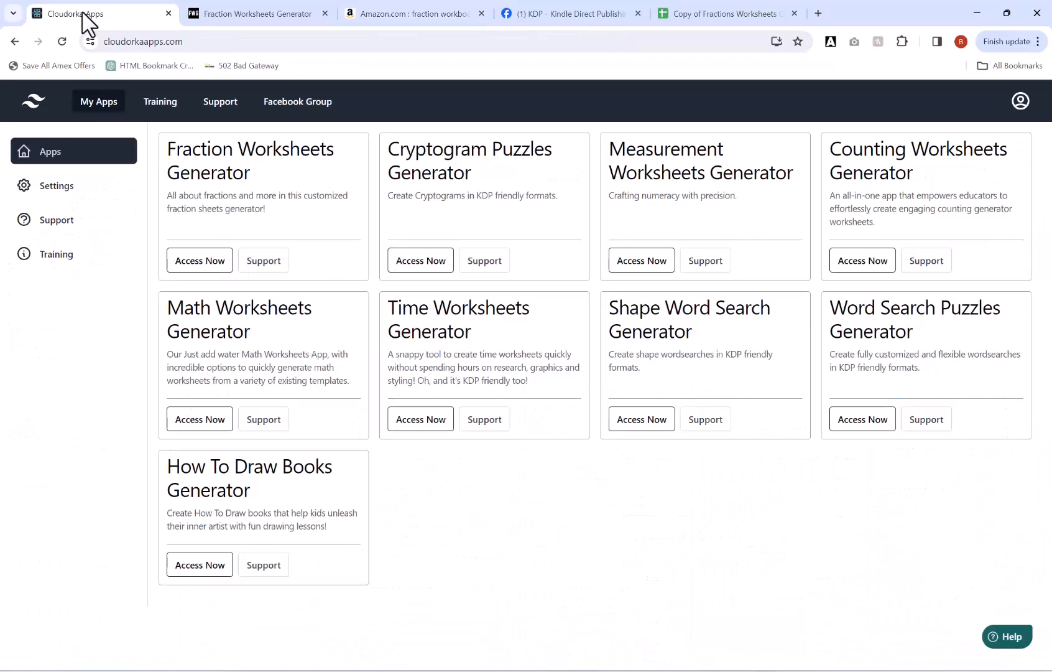
left_click(215, 268)
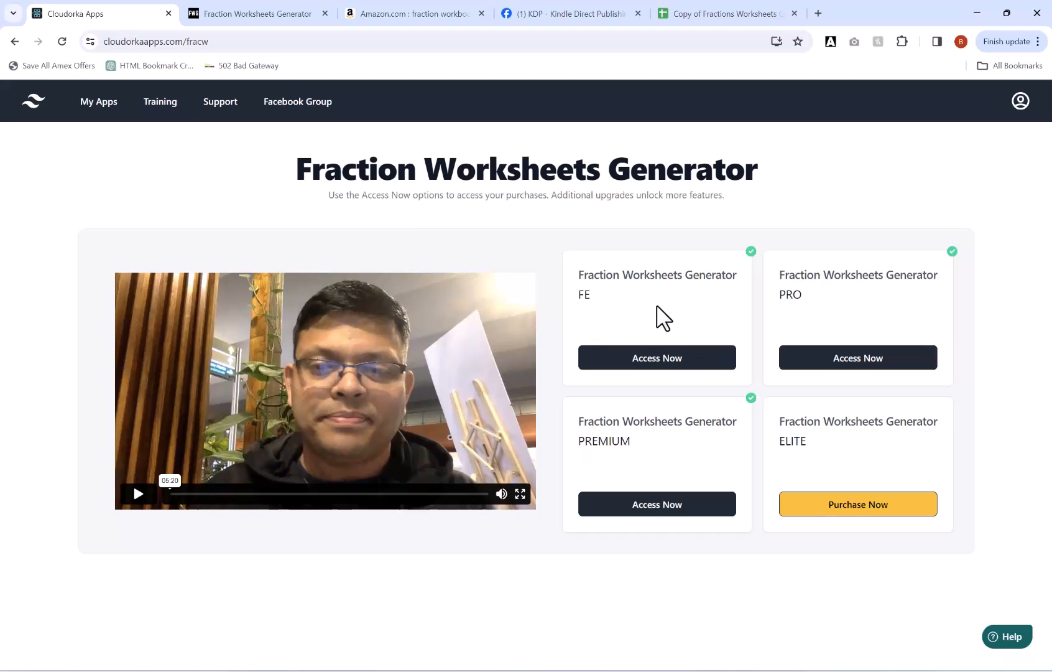
left_click(671, 505)
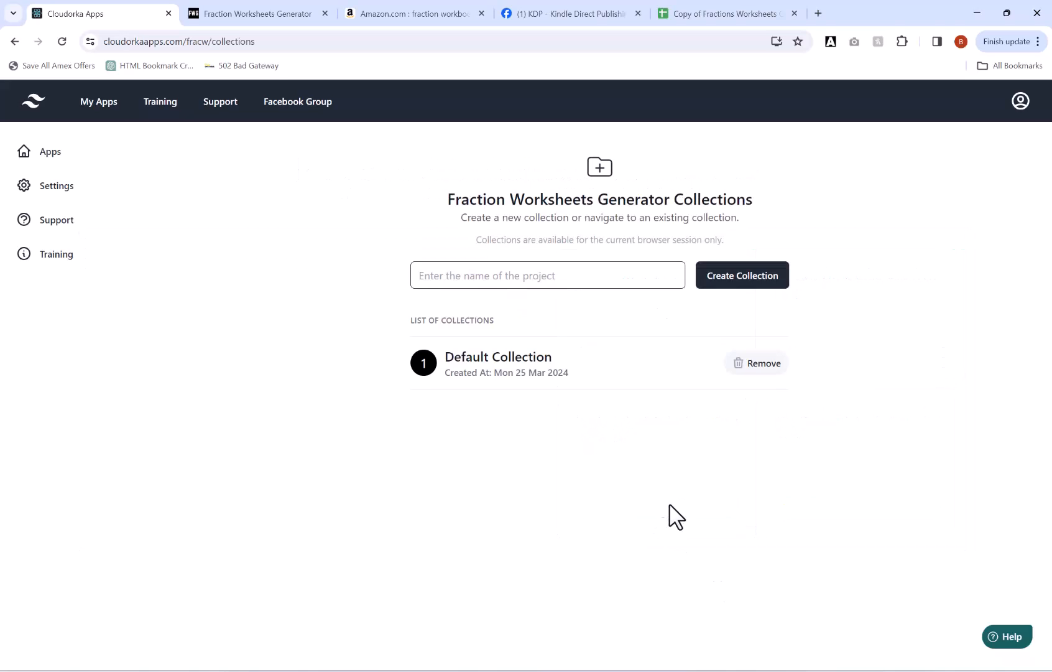
left_click(484, 367)
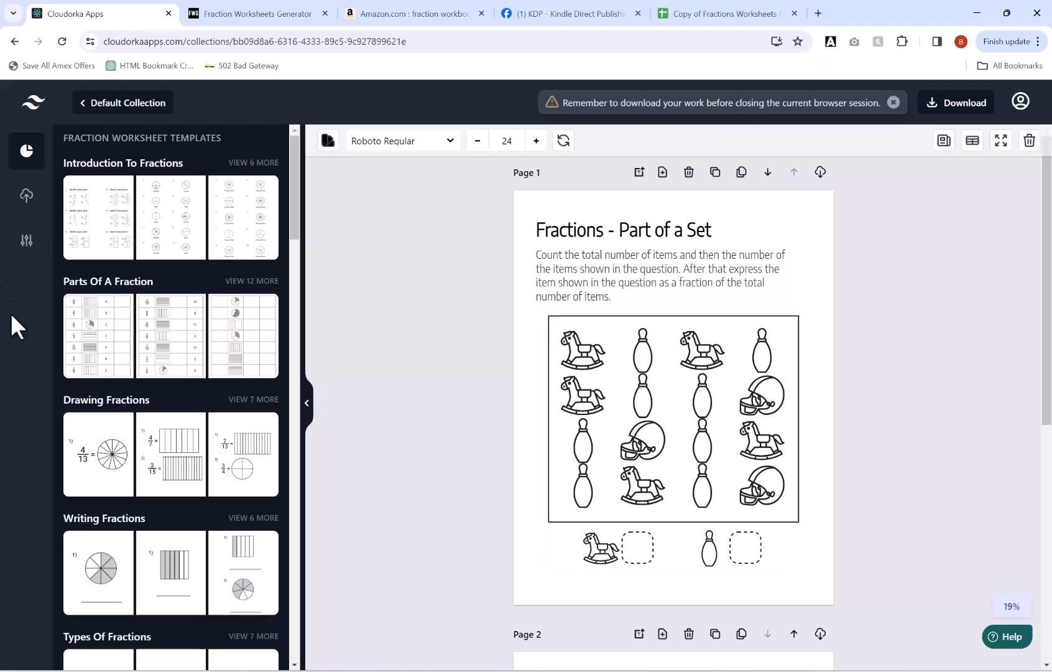
Return to the collections list, create a new collection named Video and open it.
left_click(134, 109)
left_click(600, 270)
type("Video")
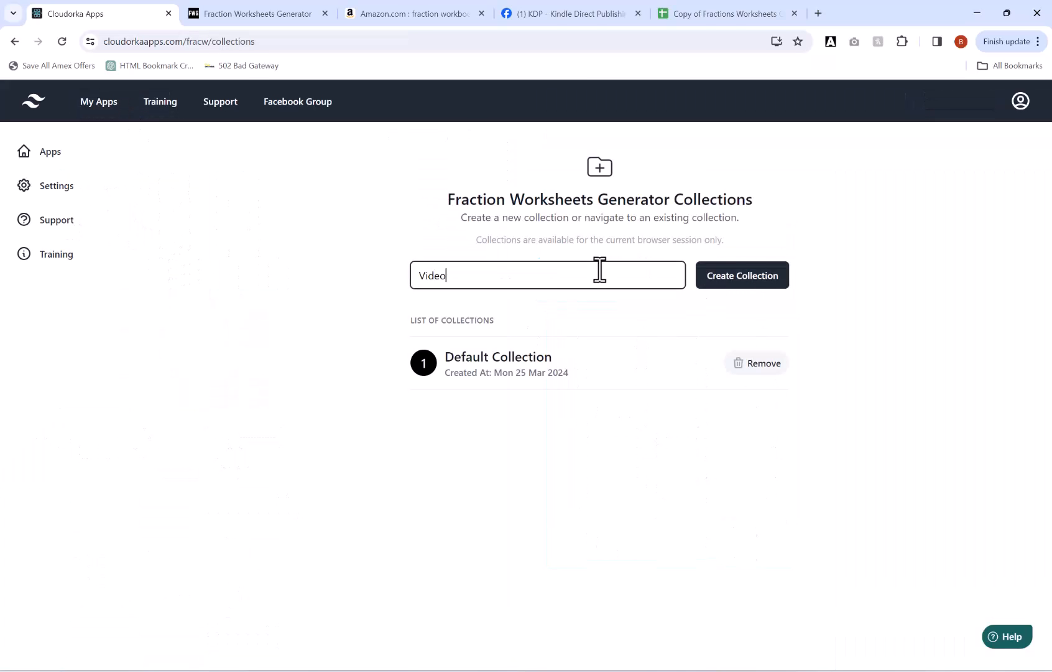
left_click(734, 277)
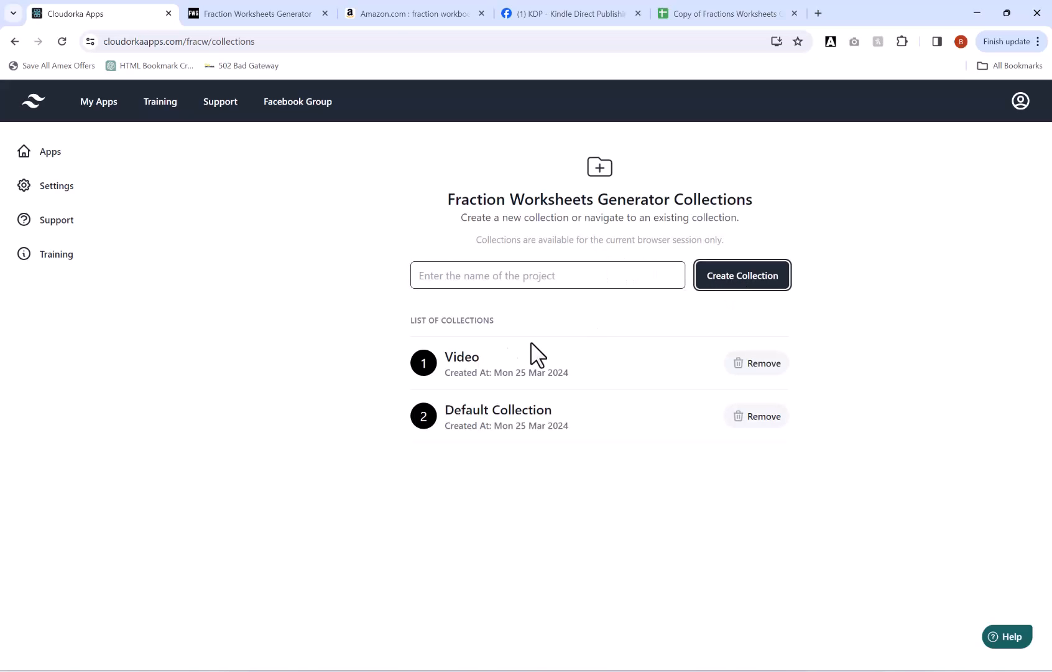
left_click(464, 359)
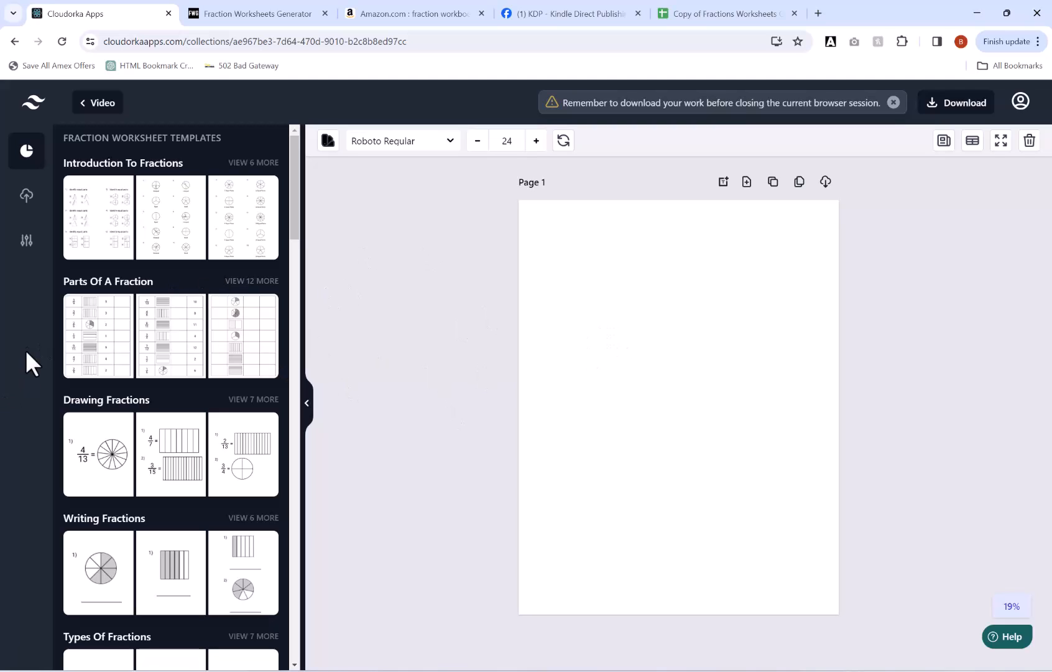
Open the collection's page settings and choose the 8.5" x 11" (21.59 x 27.94 cm) page trim.
left_click(22, 246)
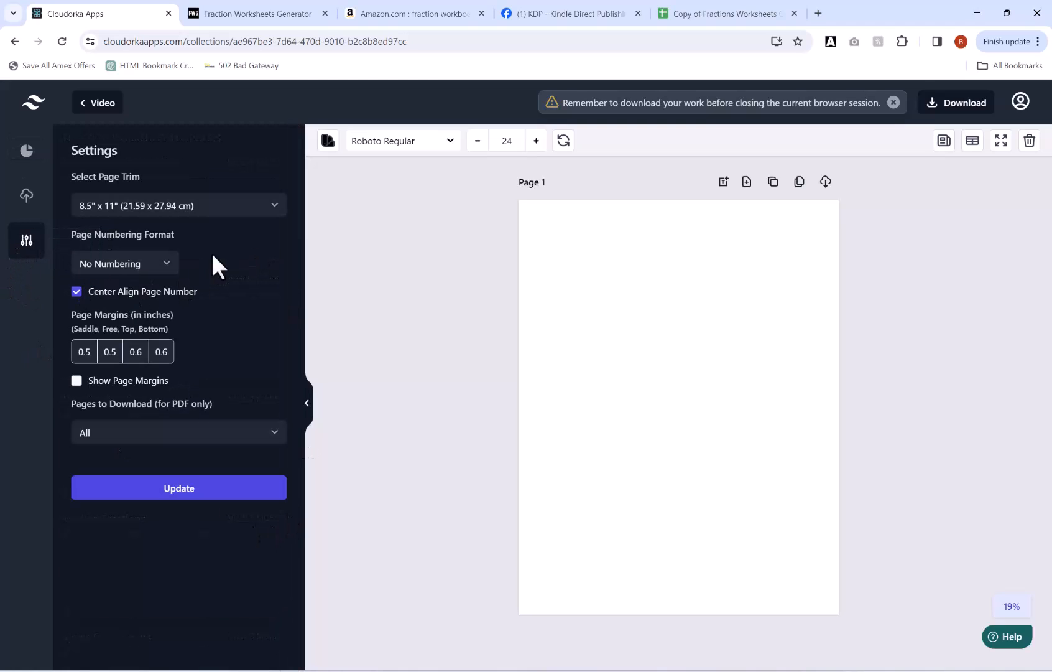
left_click(247, 212)
scroll(216, 294, "up", 3)
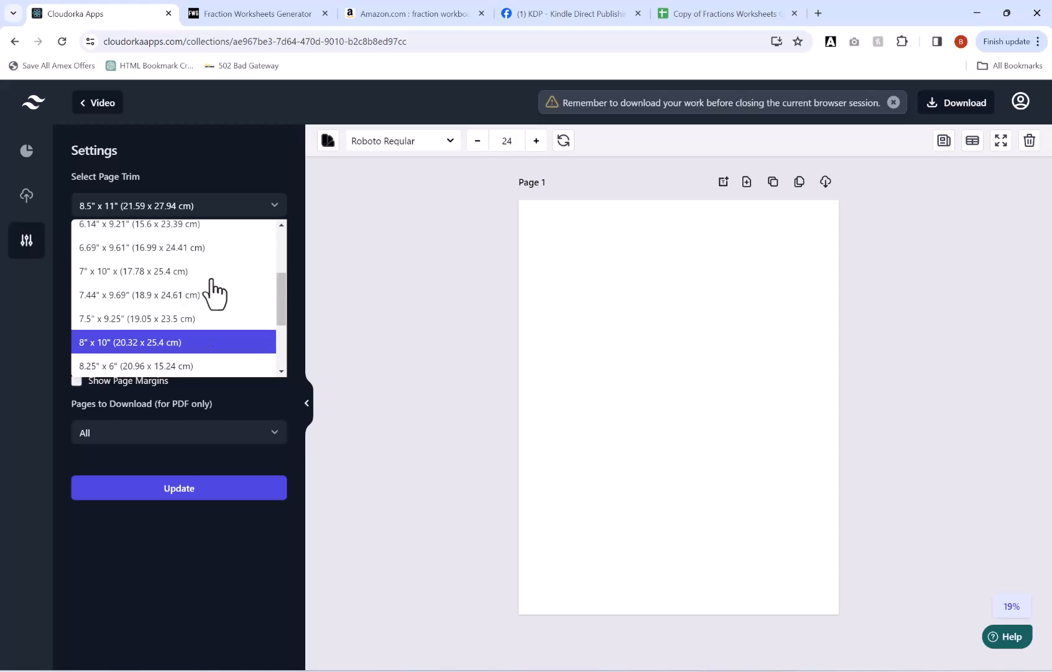
scroll(205, 278, "down", 4)
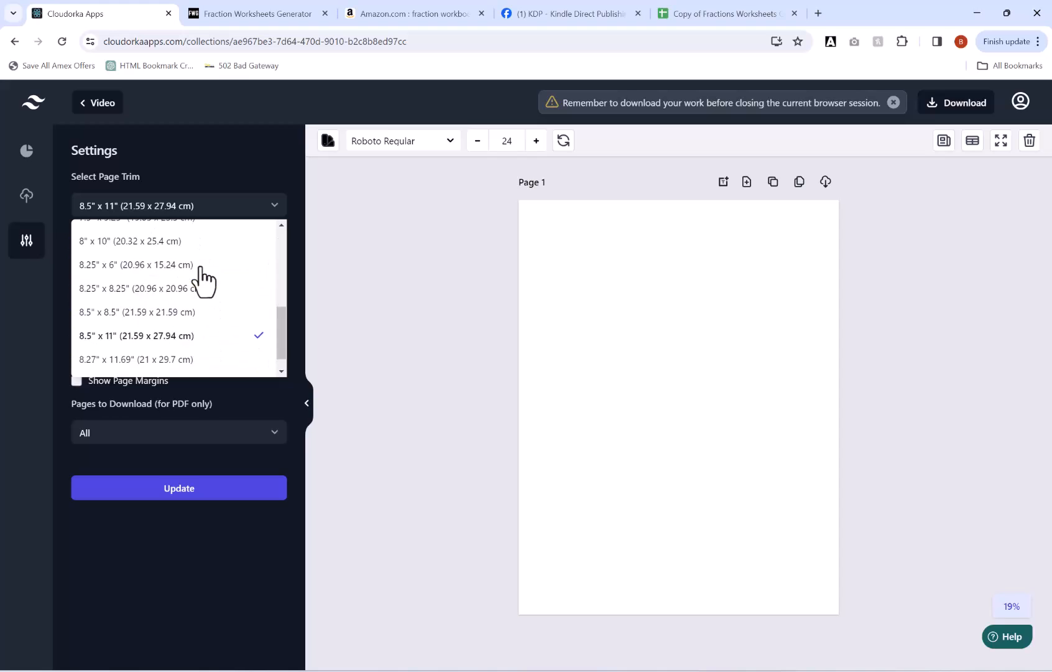
left_click(146, 317)
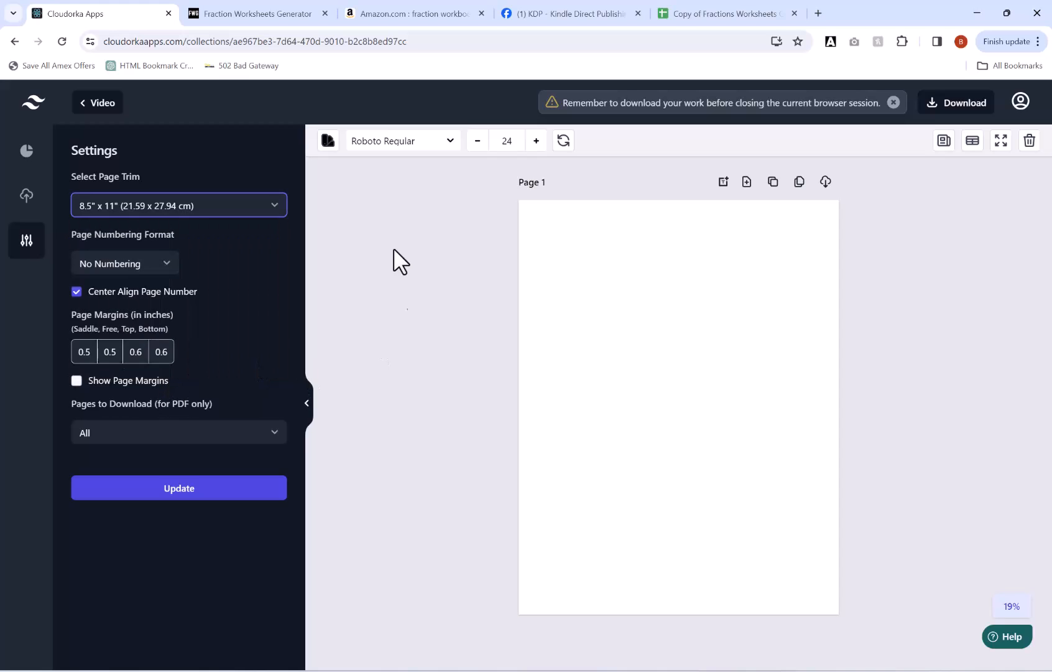
Apply the "Page 1" numbering format, starting at 1, to the collection's pages.
left_click(163, 266)
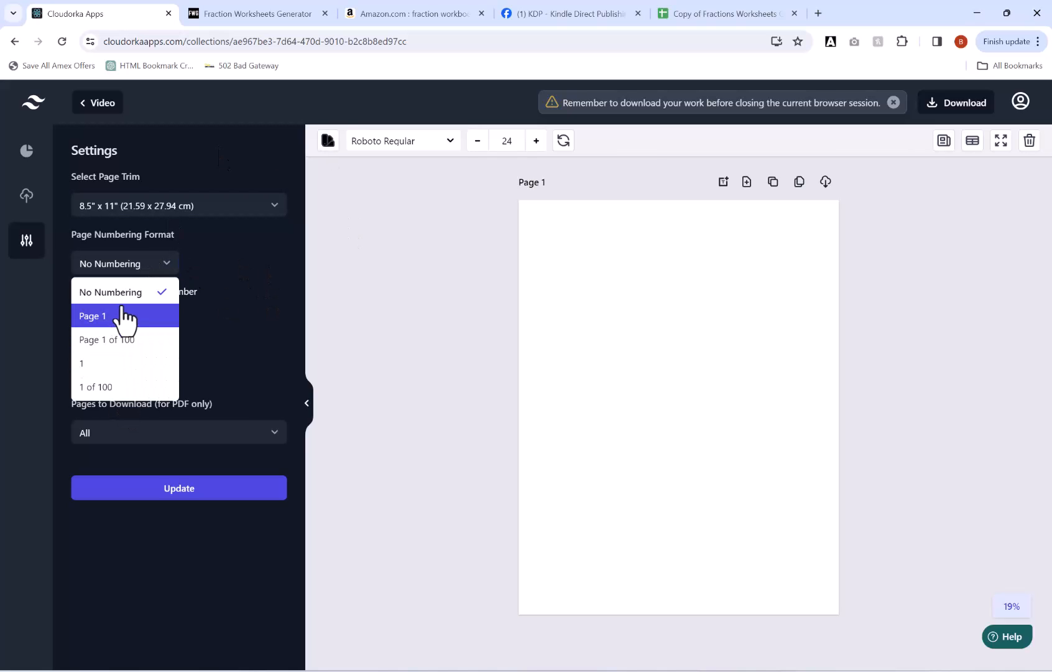
left_click(128, 321)
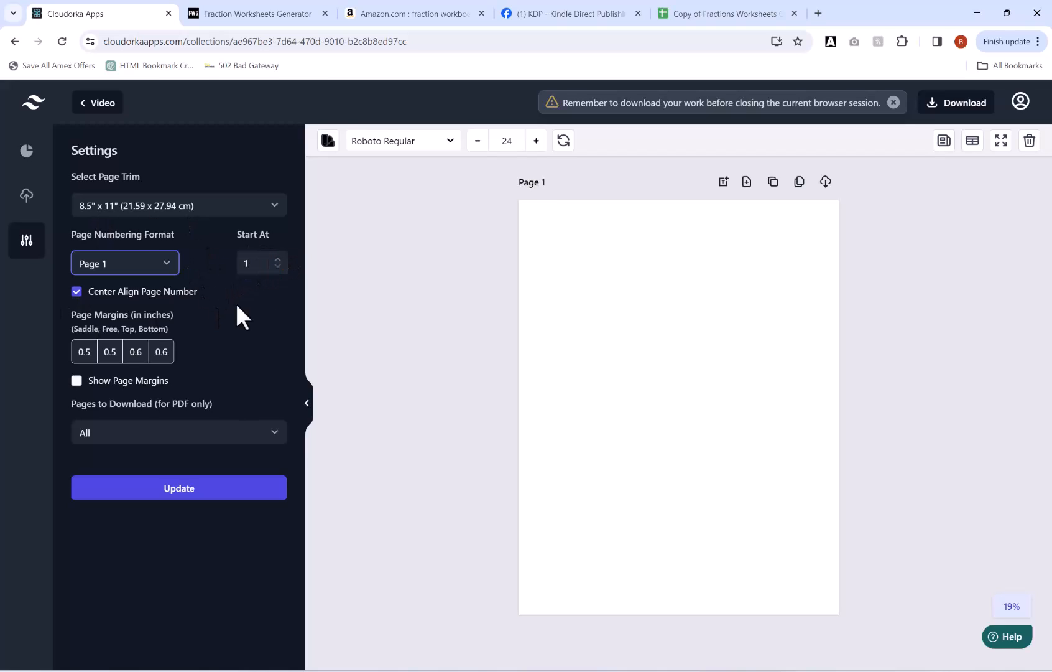
left_click(208, 493)
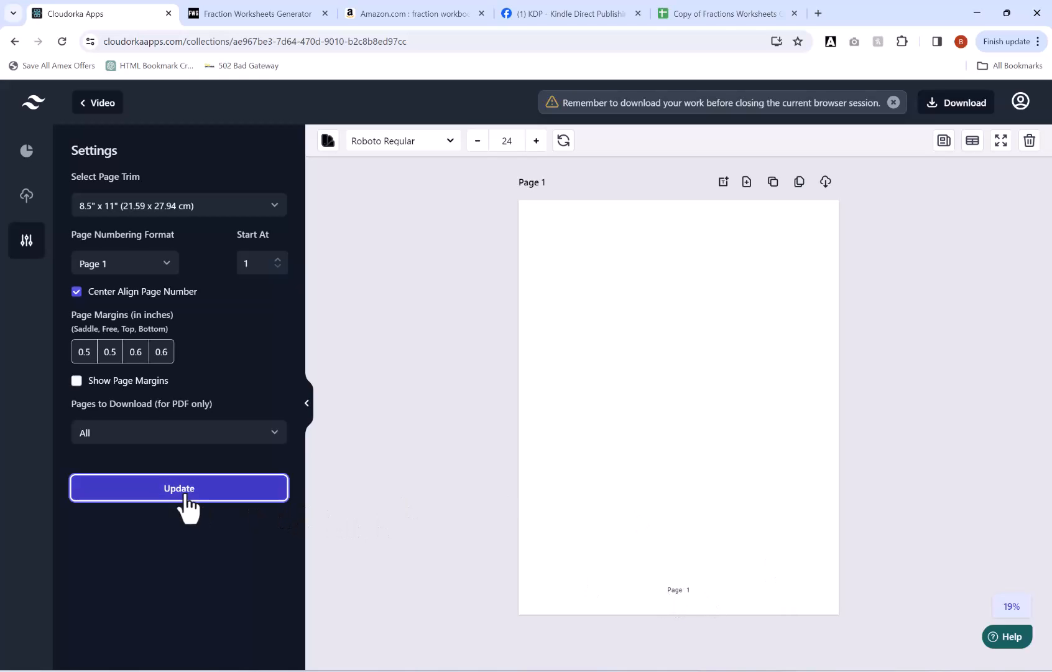
Turn off center alignment of the page number and set the page numbering format to No Numbering, applying both changes.
left_click(116, 295)
left_click(206, 491)
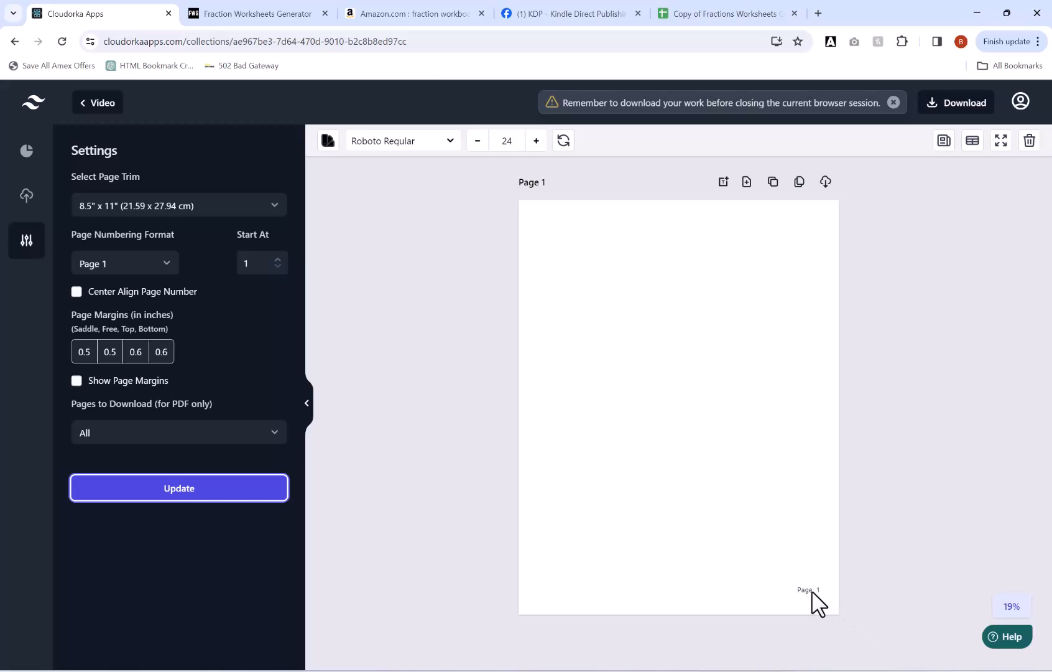
left_click(146, 266)
left_click(127, 292)
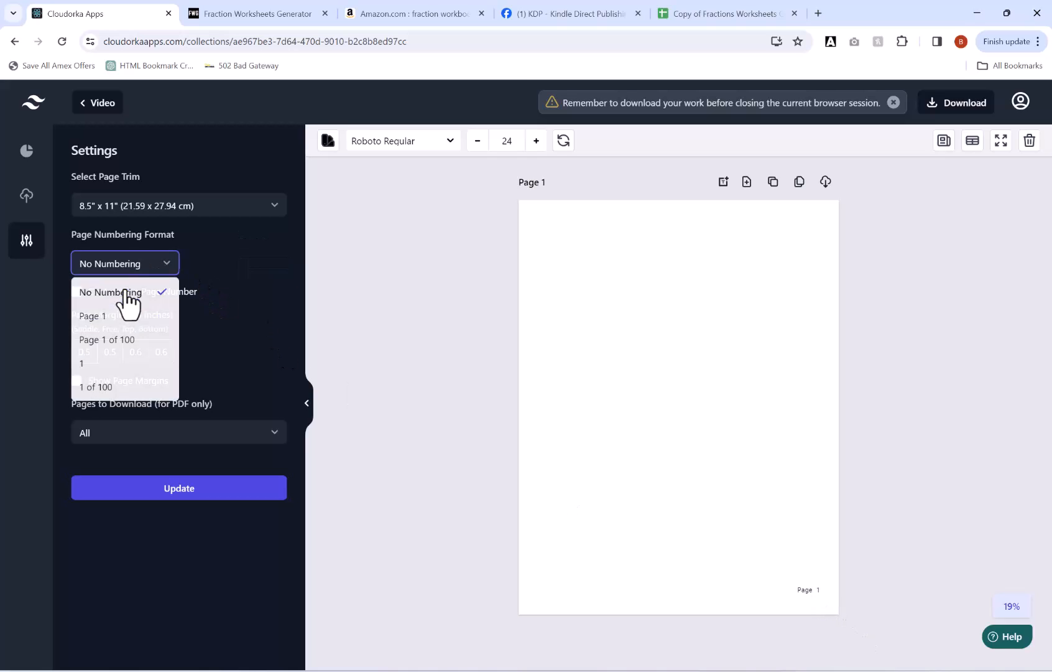
left_click(192, 496)
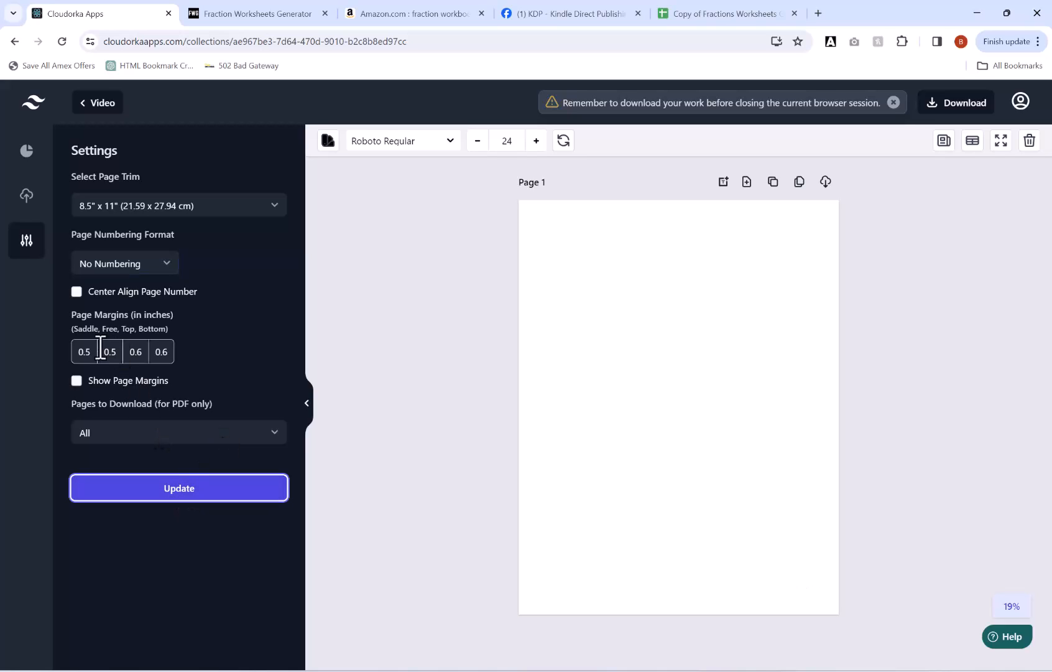
Show the page margins on the worksheet page and review the options for which pages to download as PDF.
left_click(92, 352)
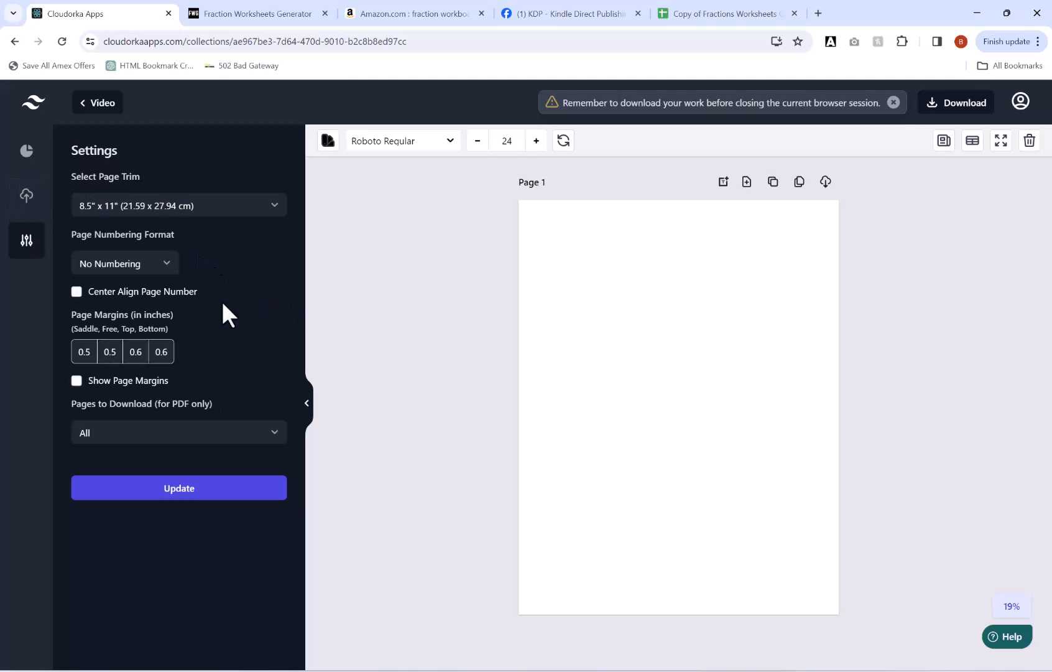
left_click(77, 380)
left_click(181, 487)
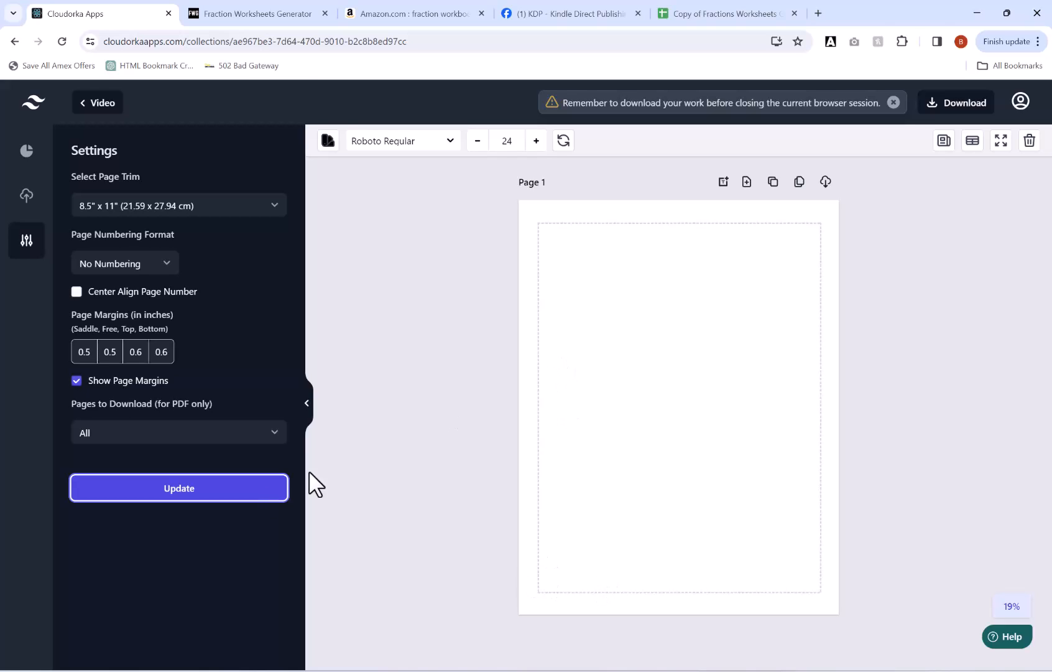
left_click(109, 432)
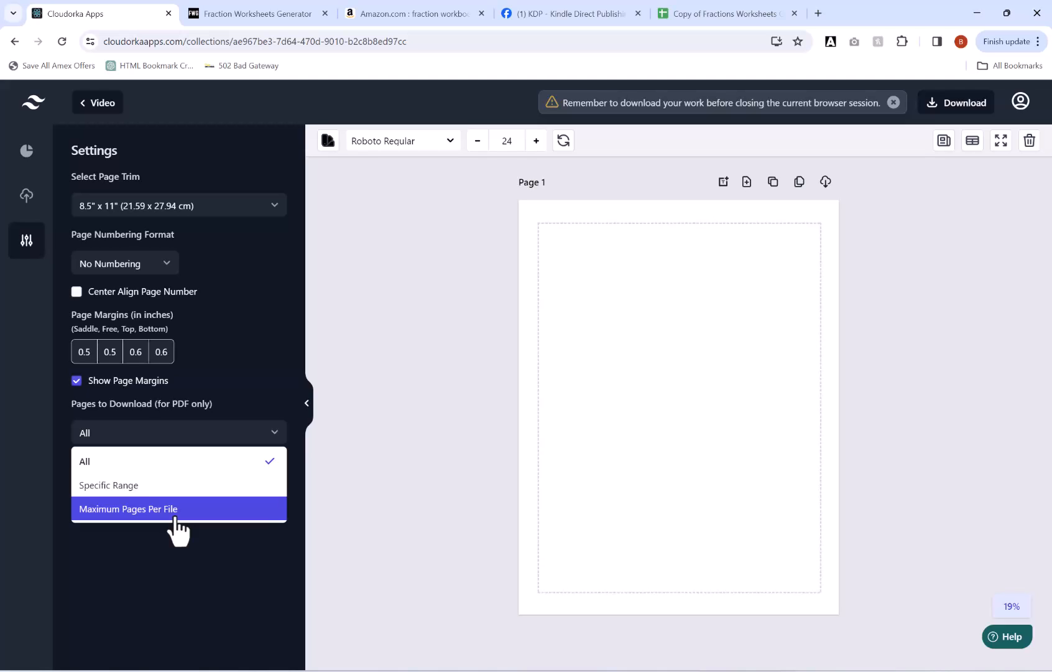
left_click(170, 590)
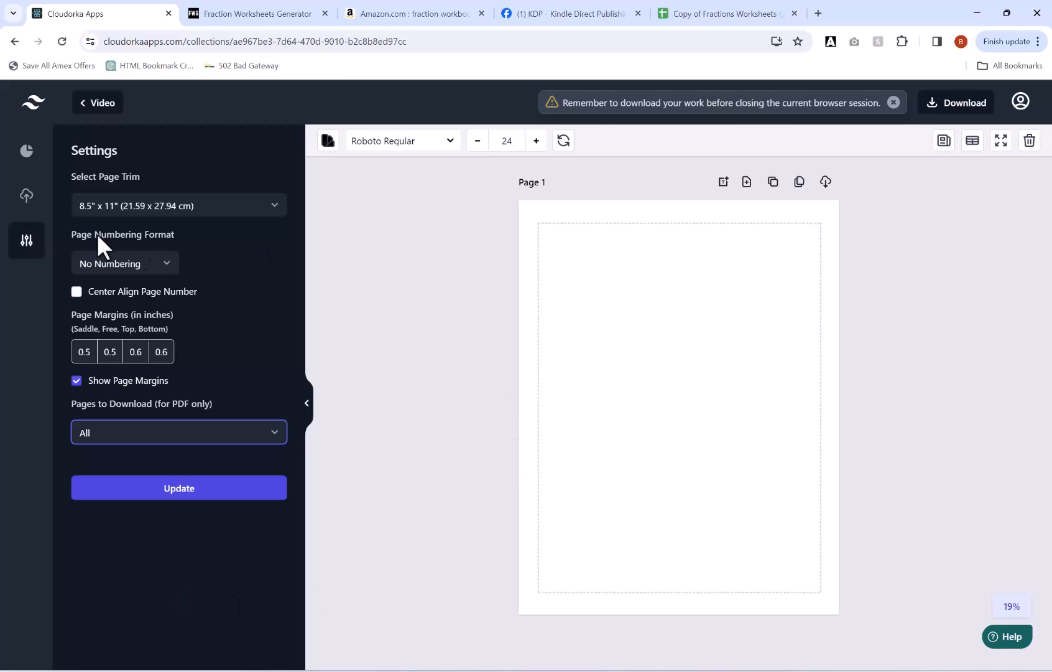
Open the fraction worksheet templates and browse the categories from Introduction To Fractions through Finding Reciprocals.
left_click(28, 149)
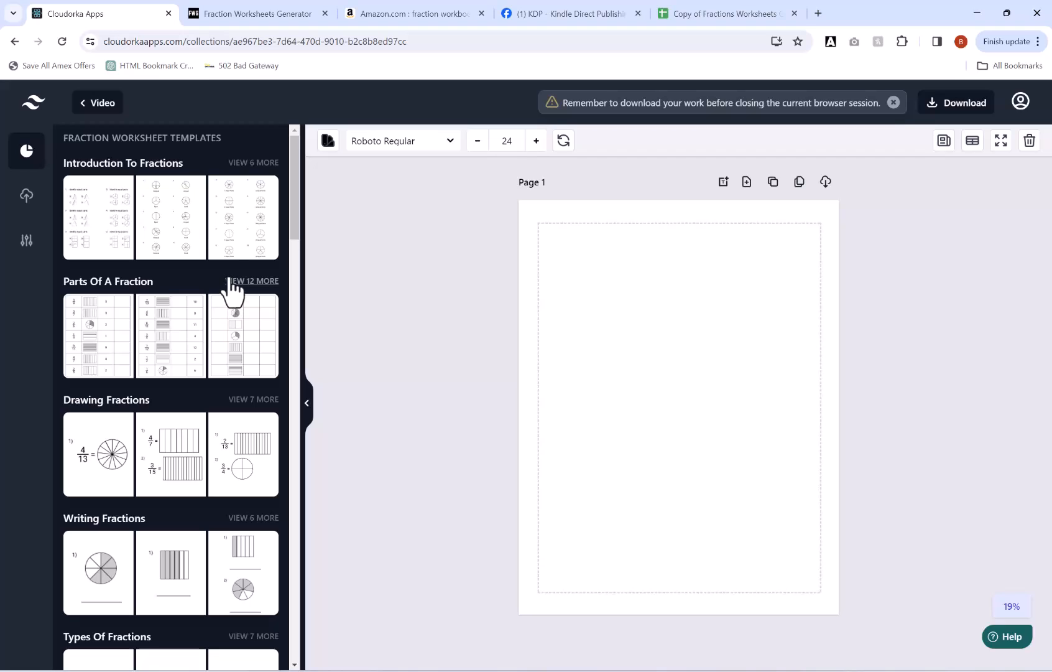
scroll(200, 250, "down", 3)
scroll(199, 250, "up", 3)
scroll(200, 250, "down", 5)
scroll(196, 244, "down", 10)
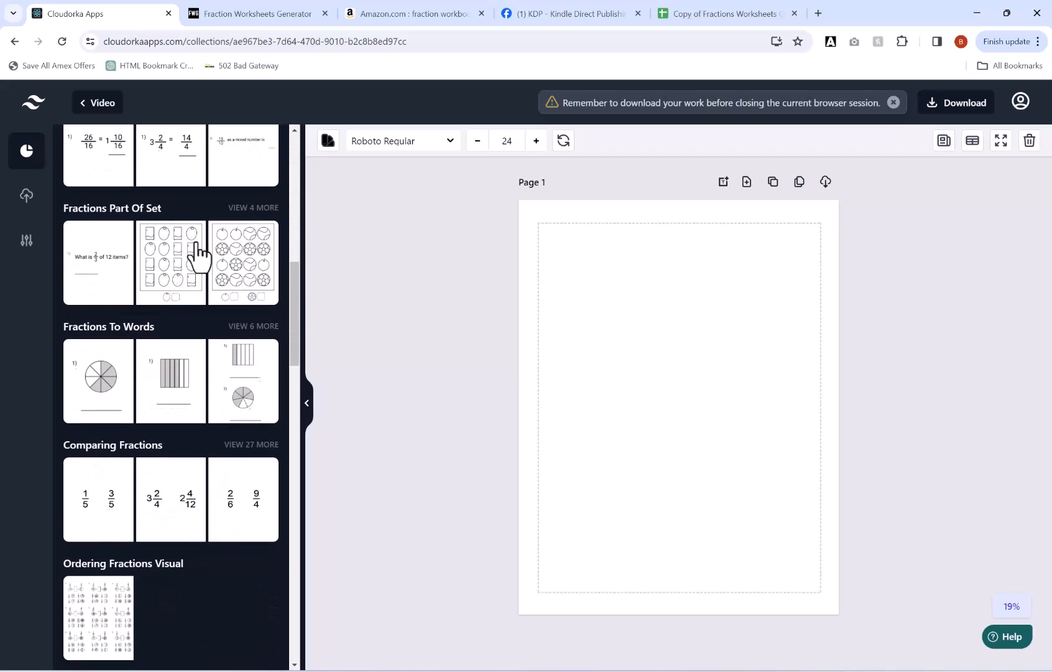
scroll(196, 245, "down", 10)
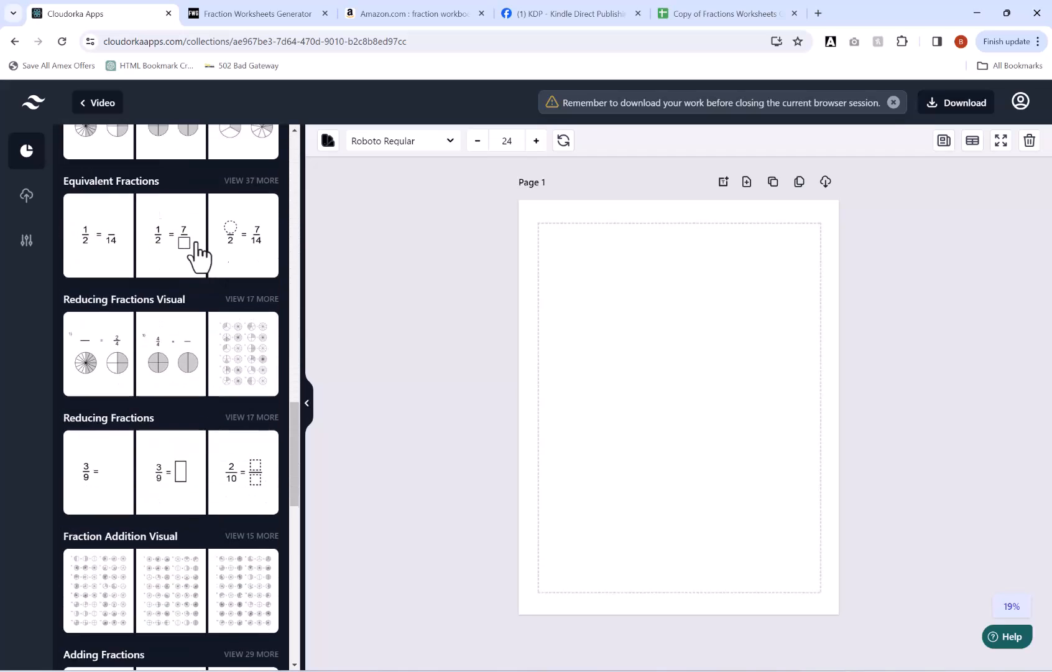
scroll(199, 249, "down", 3)
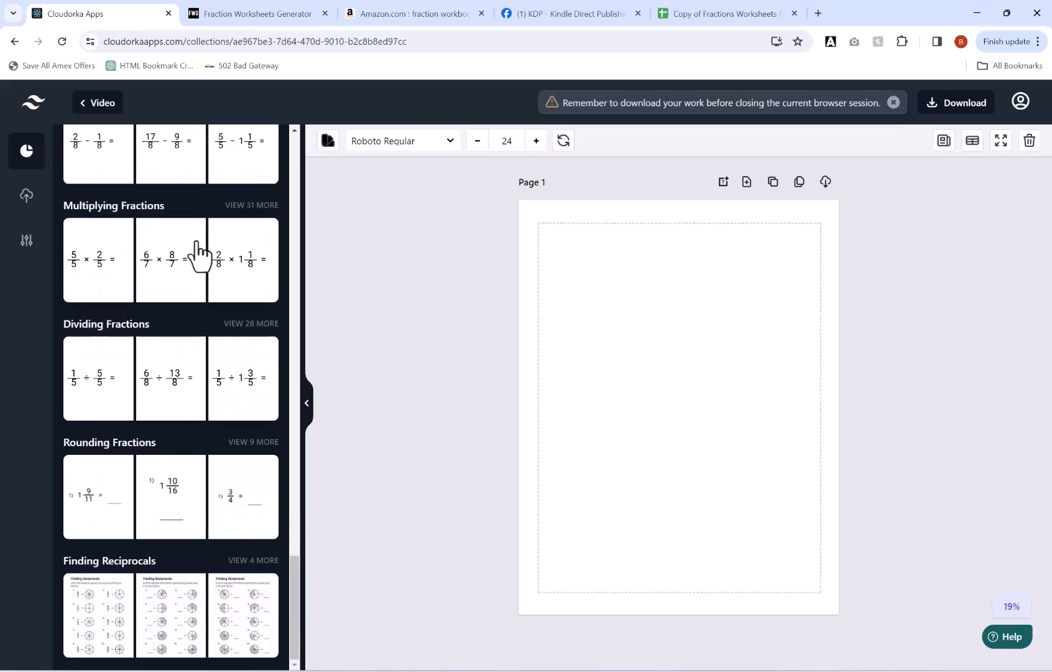
scroll(230, 277, "up", 20)
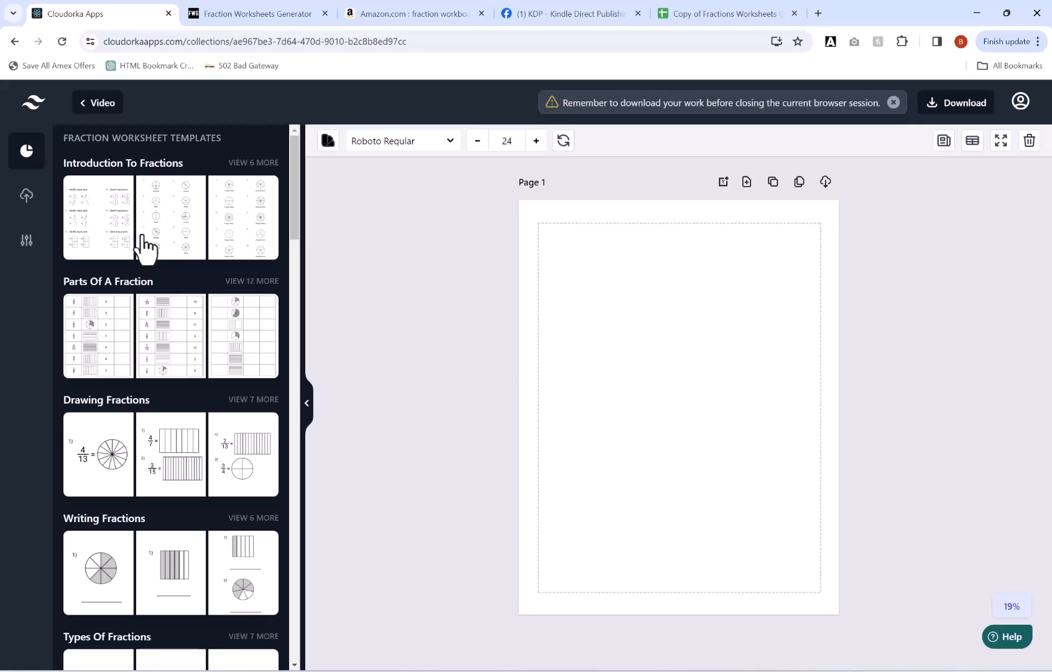
Add the first Introduction To Fractions template, the Identify Equal Fractions worksheet, to page 1.
left_click(261, 163)
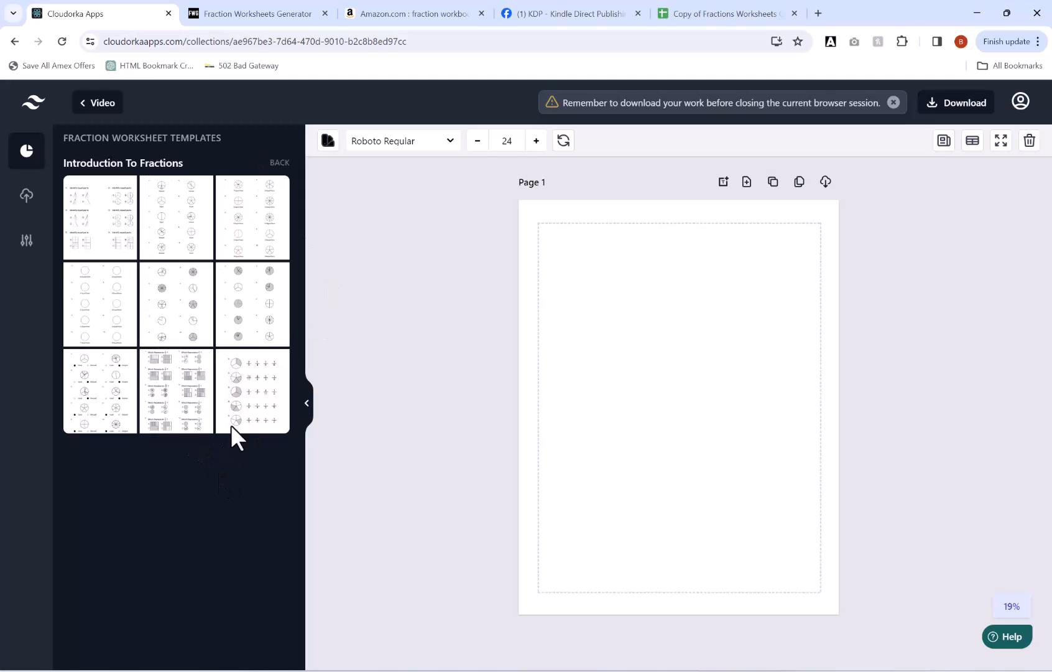
left_click(100, 203)
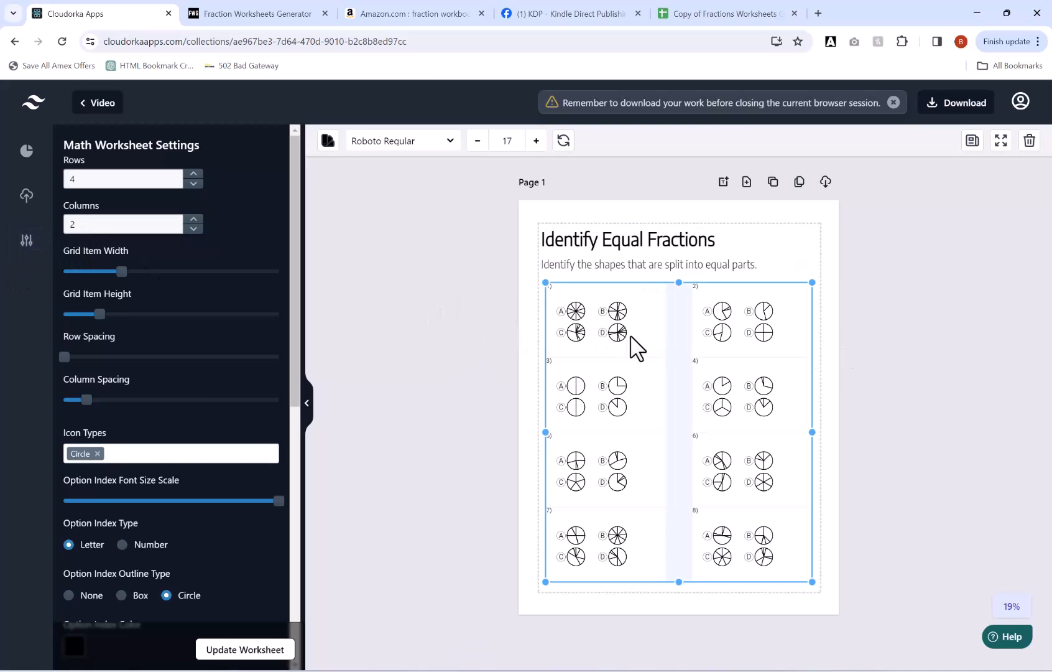
Center-align the worksheet title, end the instruction line below it with "parts...", and center-align that line too.
left_click(657, 249)
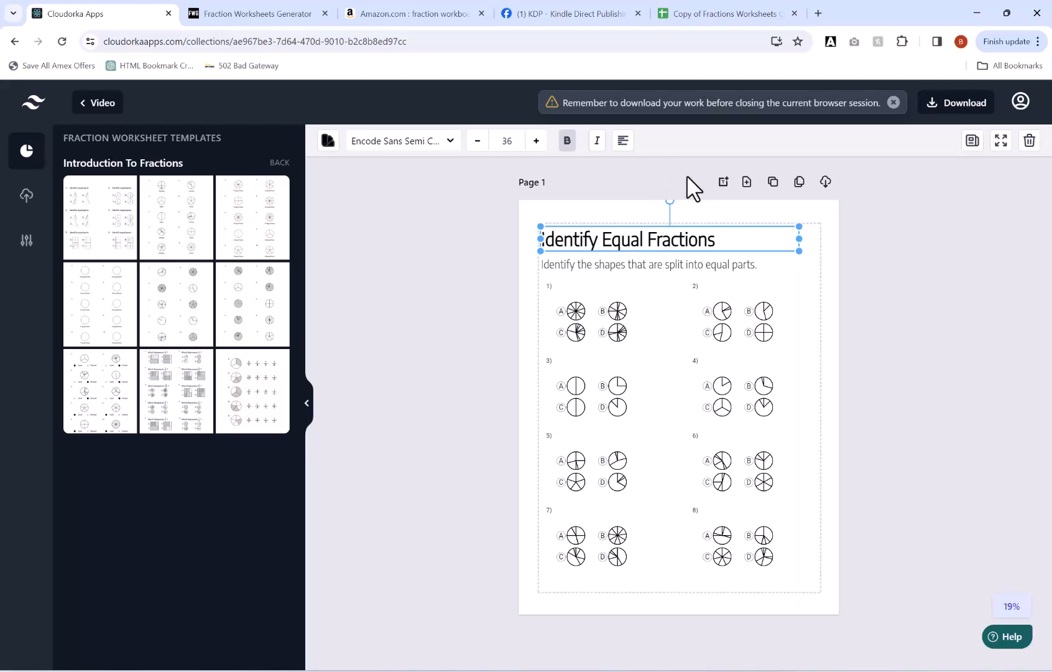
left_click(623, 142)
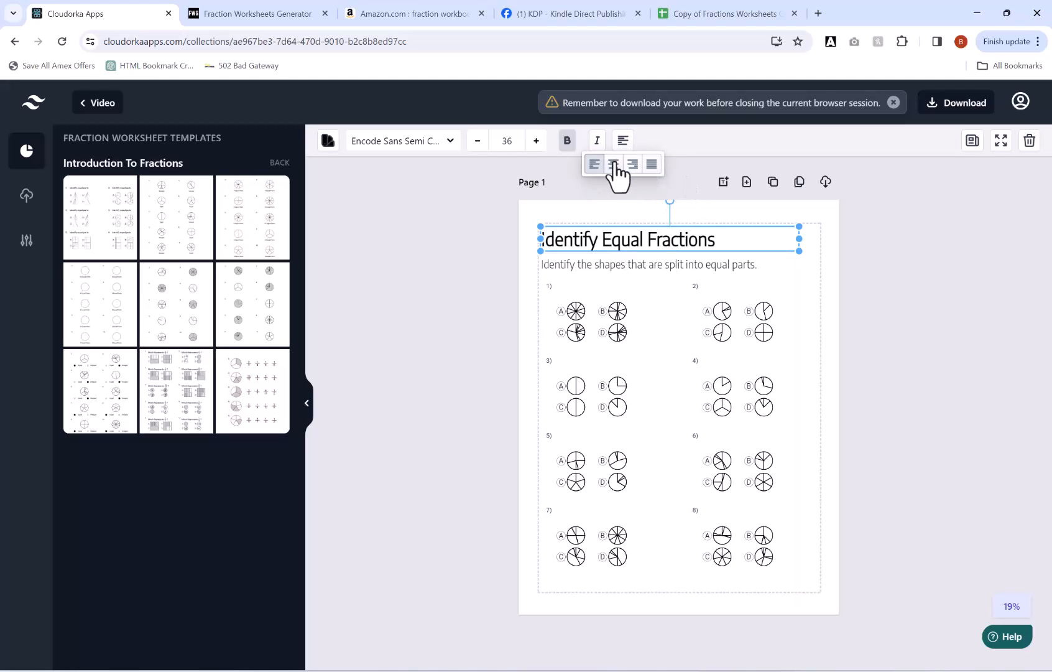
left_click(613, 164)
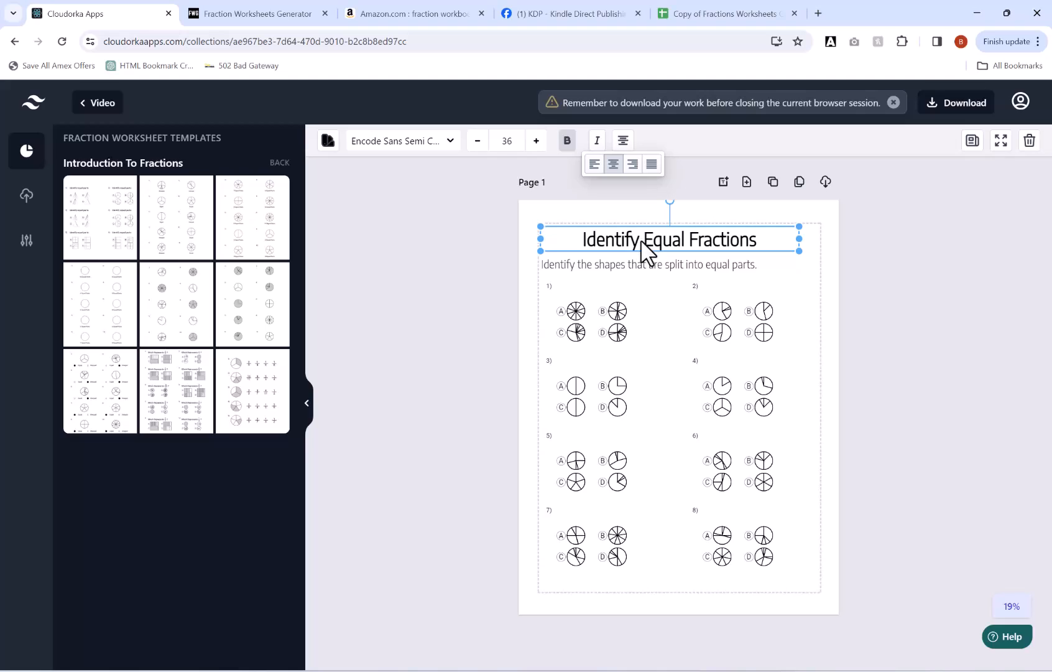
left_click(634, 264)
double_click(633, 263)
left_click(672, 264)
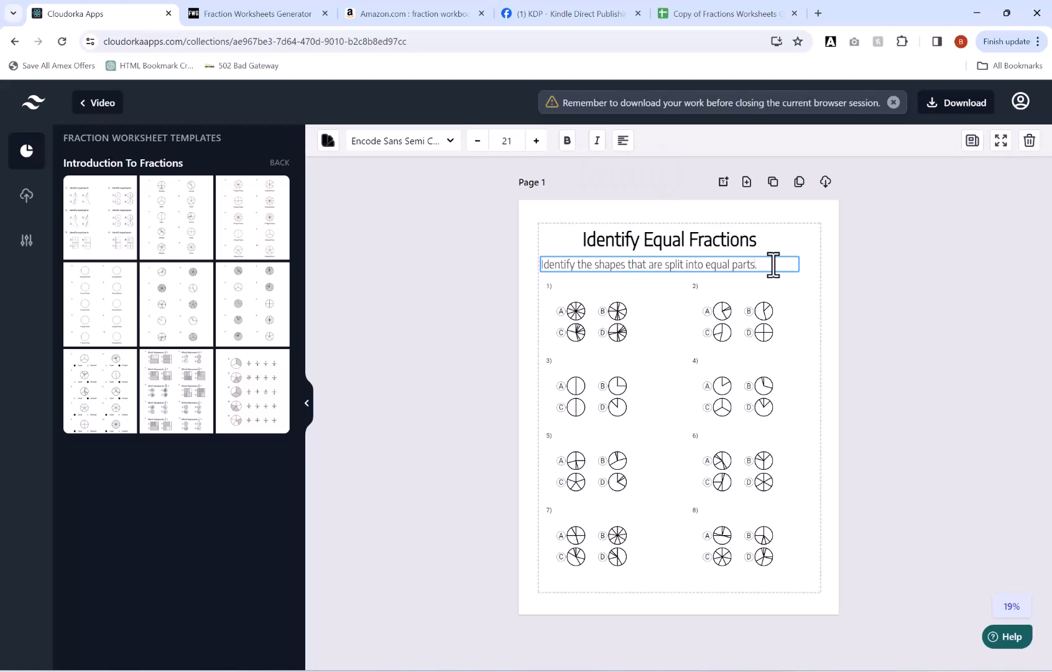
left_click(622, 141)
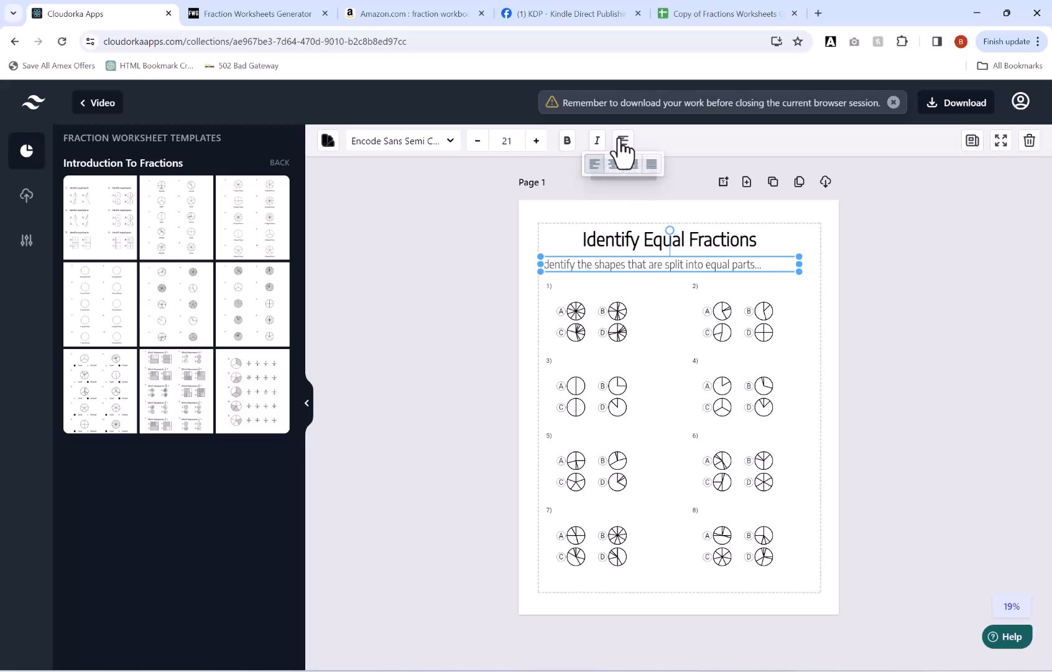
left_click(614, 164)
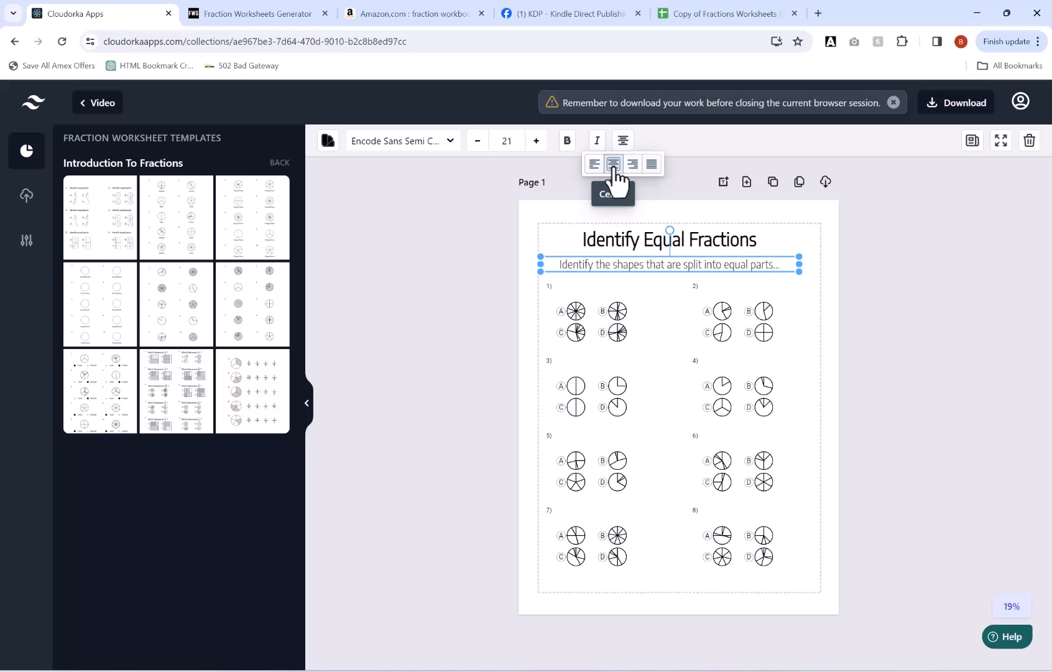
Set the fraction problem grid to 3 rows, update the worksheet, and reduce its grid item width and column spacing.
left_click(715, 392)
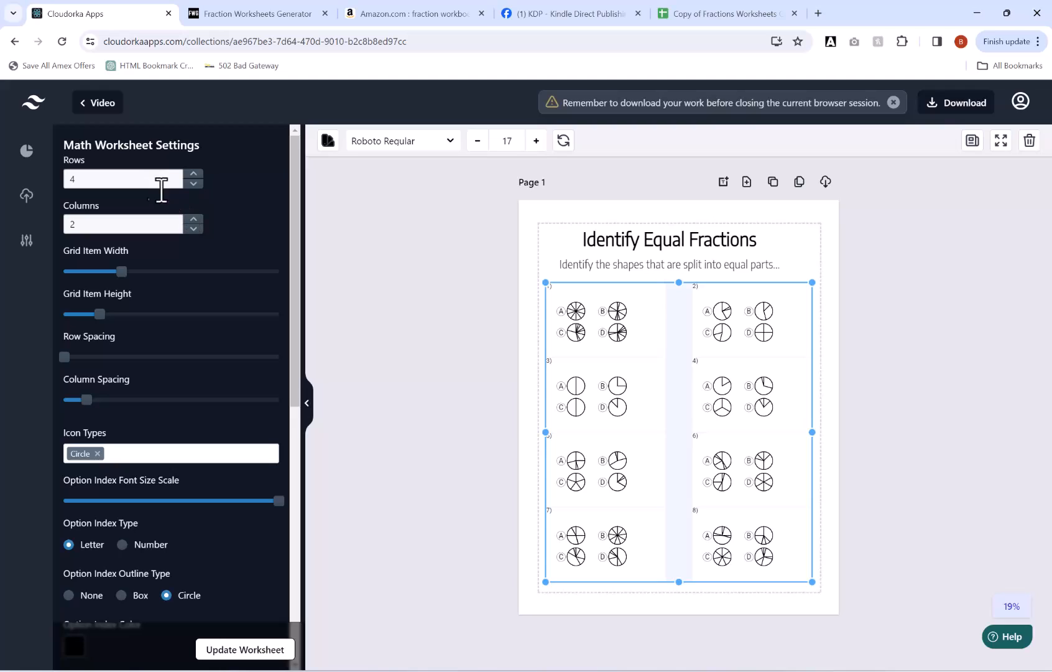
left_click(245, 650)
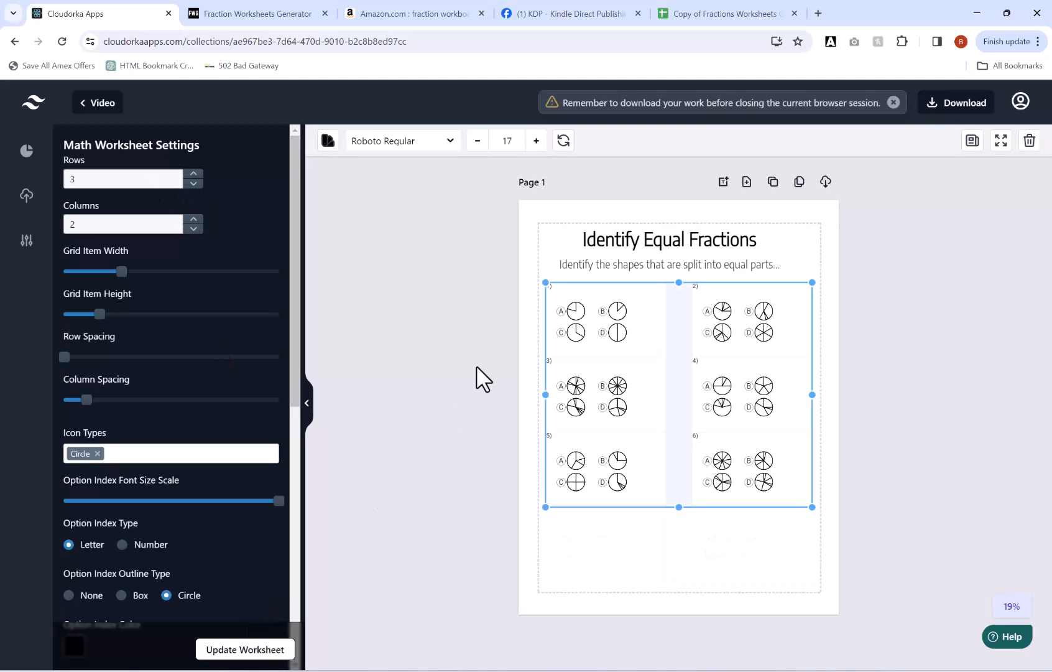
left_click(120, 271)
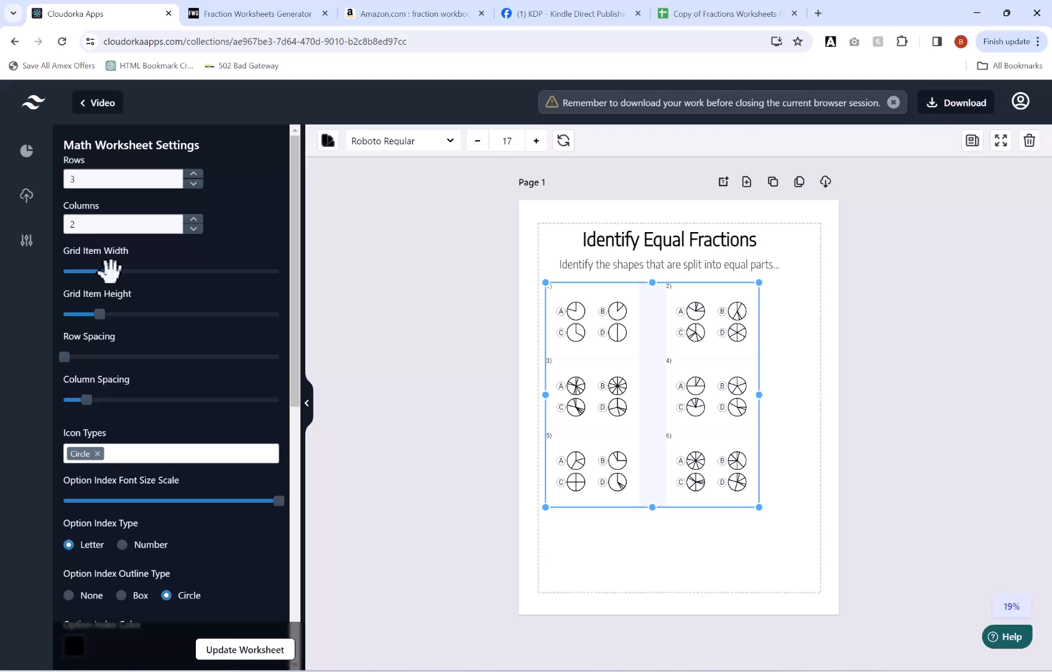
left_click_drag(106, 271, 104, 274)
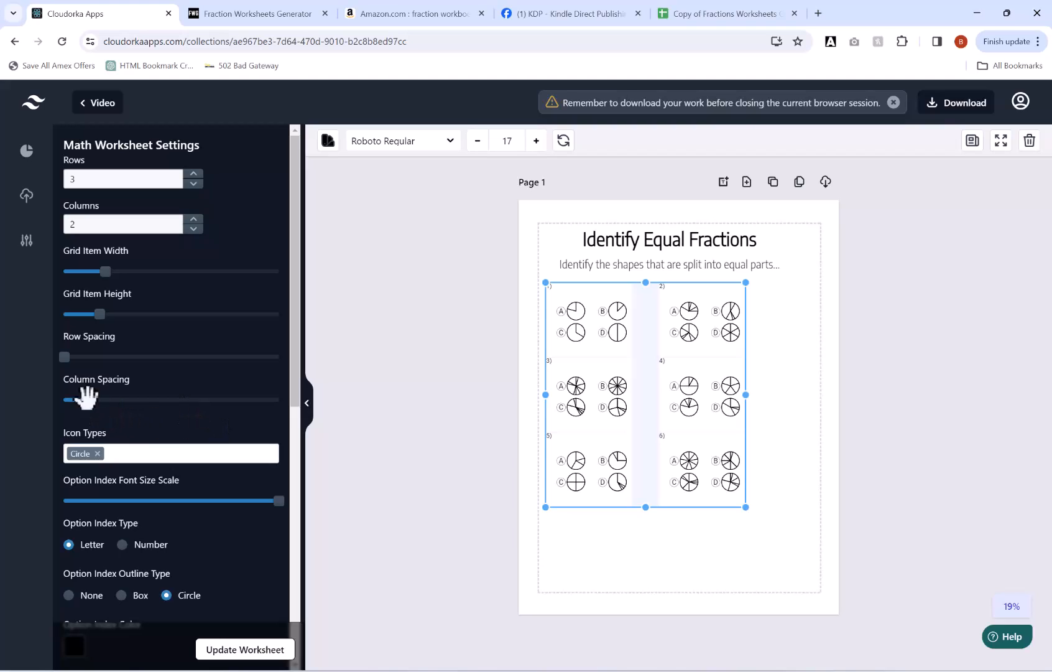
left_click_drag(85, 401, 70, 402)
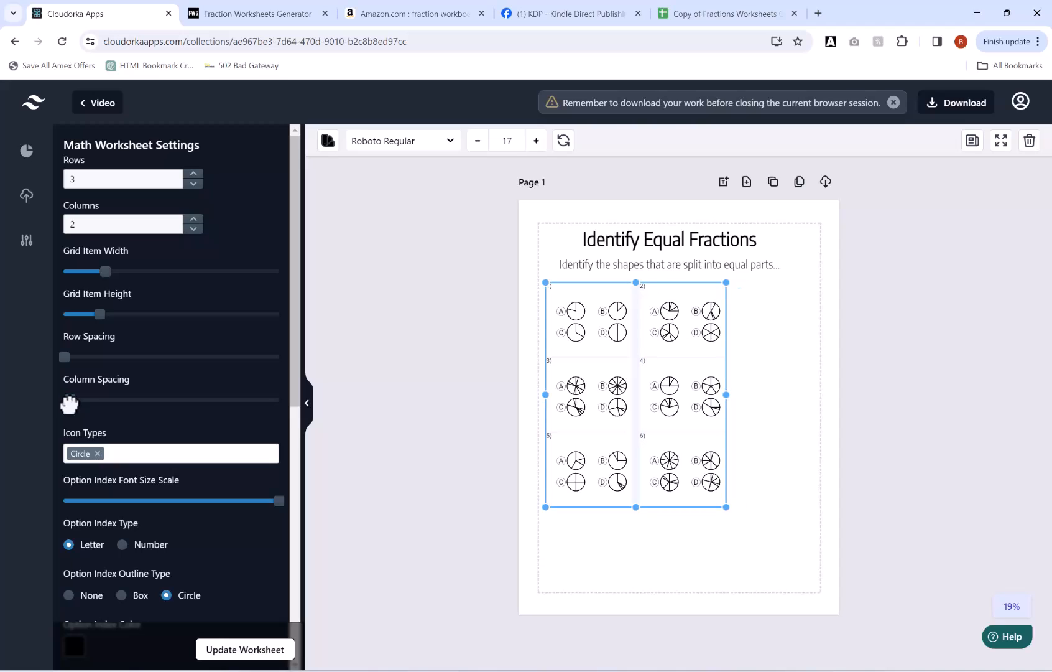
Enlarge the fraction problem grid to reach the lower page margin and center it horizontally between the side margins.
left_click_drag(728, 505, 827, 572)
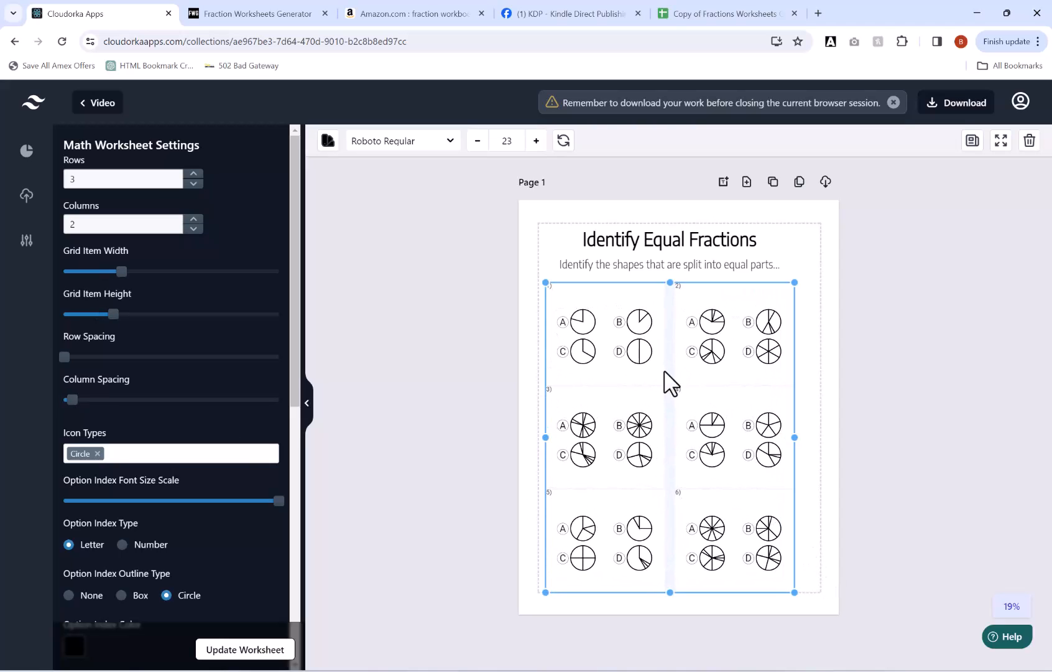
left_click_drag(663, 370, 672, 369)
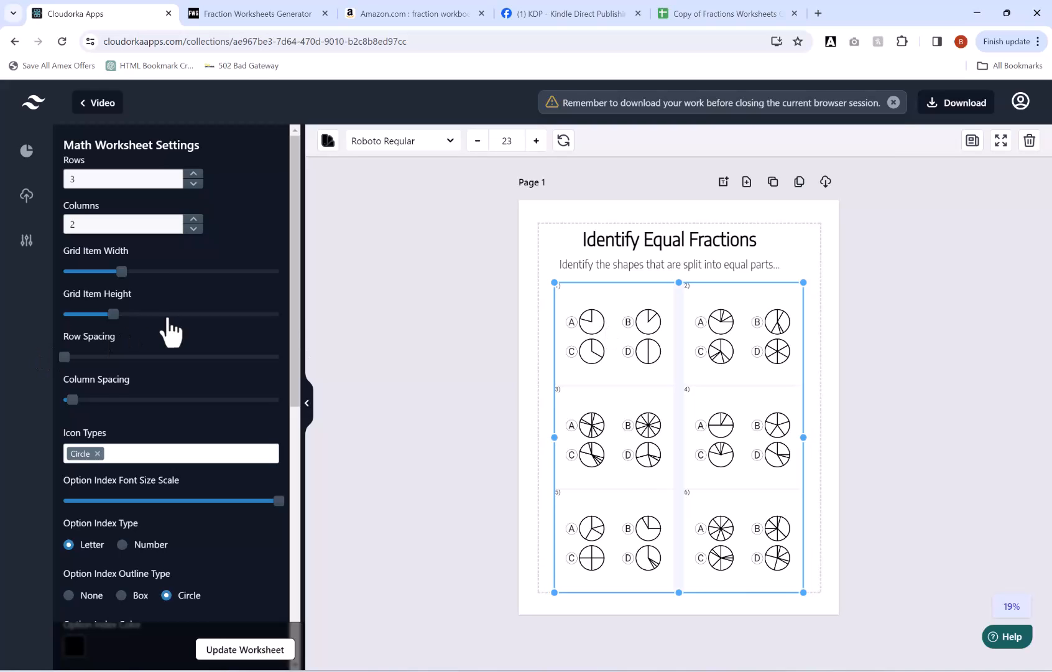
Check the available icon types, set the Option Index Type to Number, and update the worksheet.
scroll(171, 329, "down", 2)
left_click(163, 378)
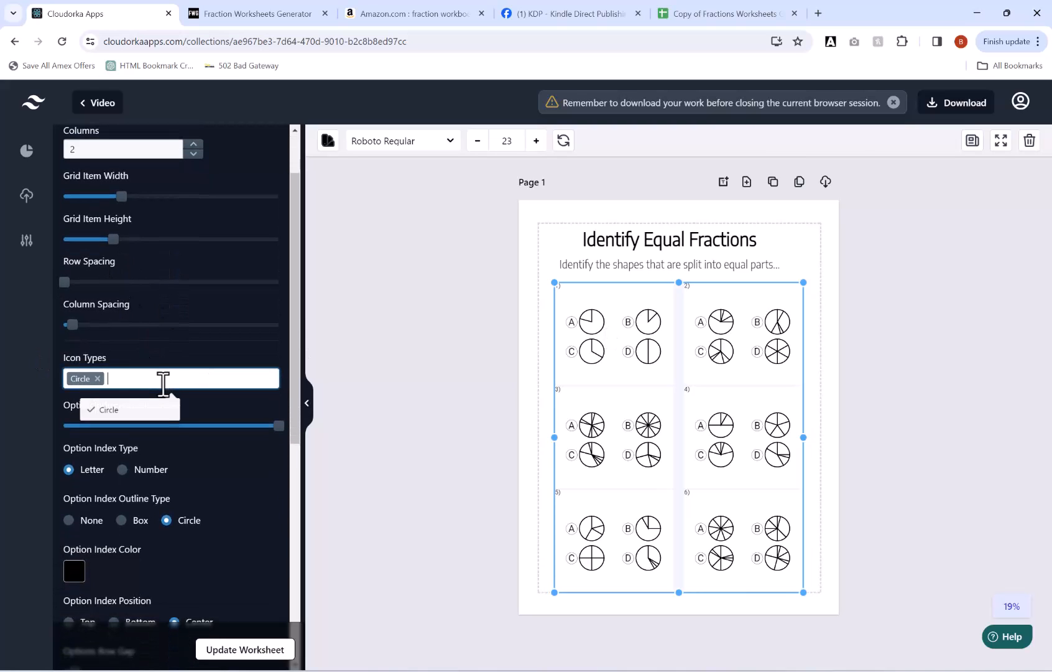
left_click(229, 350)
scroll(229, 350, "down", 3)
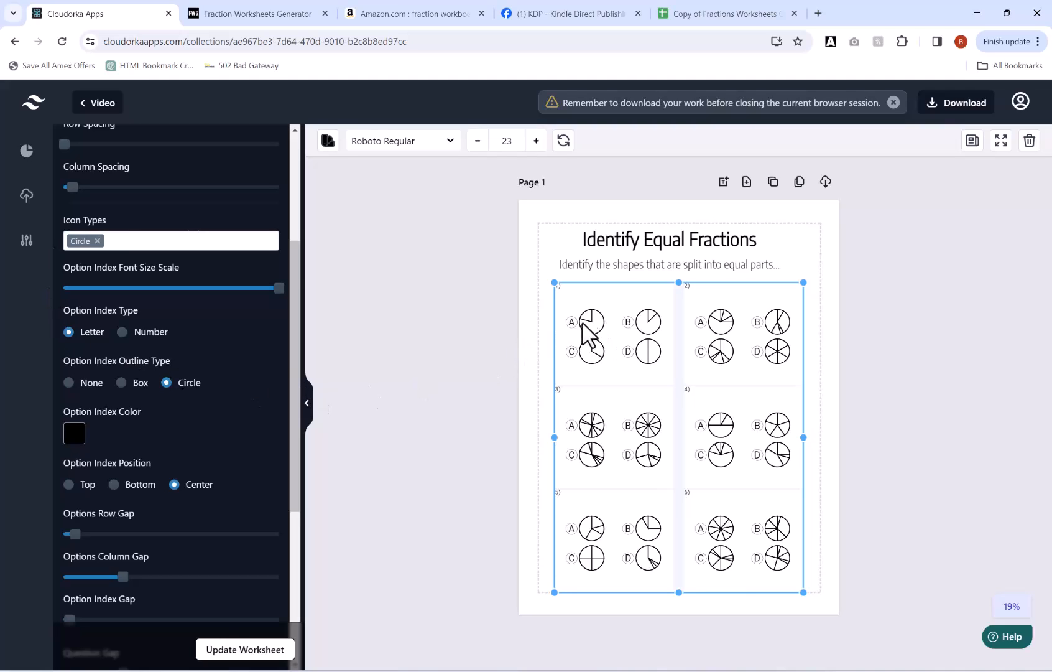
left_click(139, 334)
left_click(283, 650)
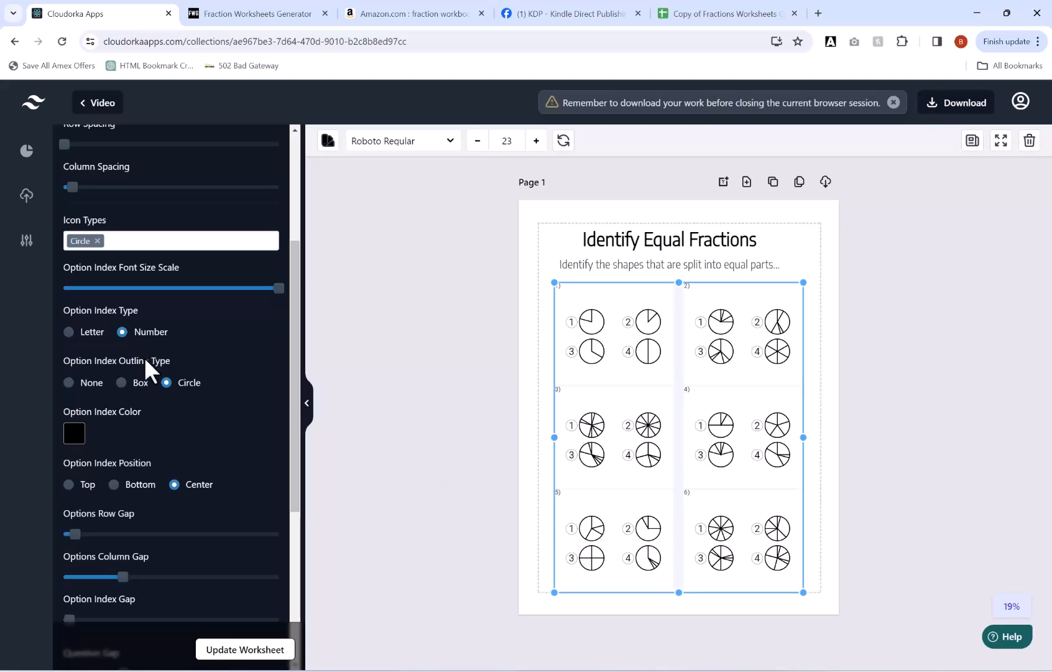
Try Box as the Option Index Outline Type, and apply None to the worksheet instead.
left_click(134, 382)
left_click(231, 650)
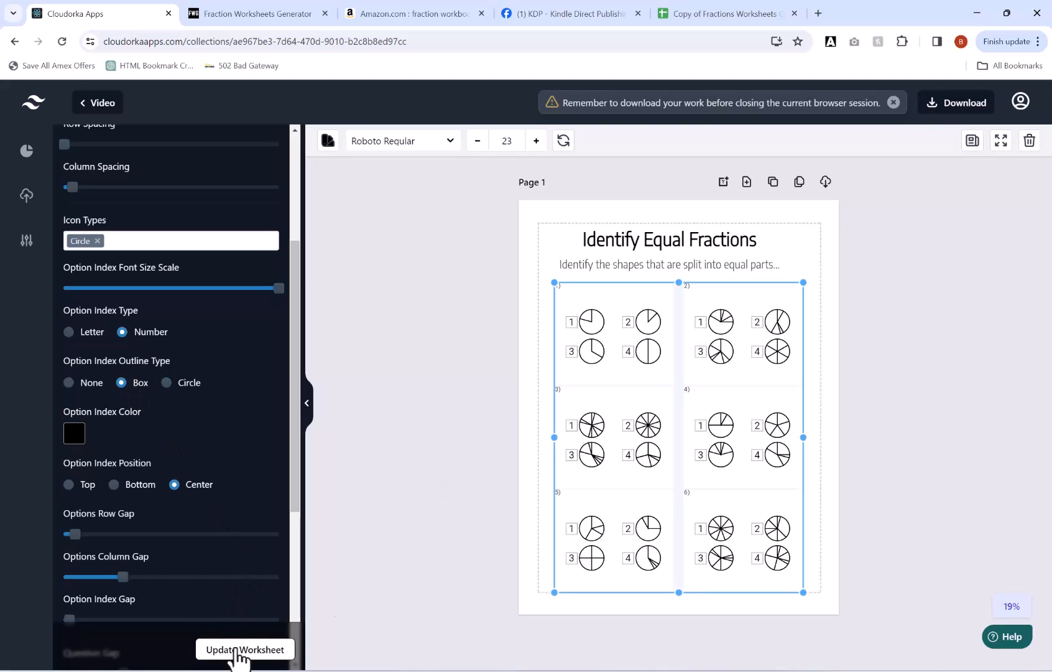
left_click(91, 383)
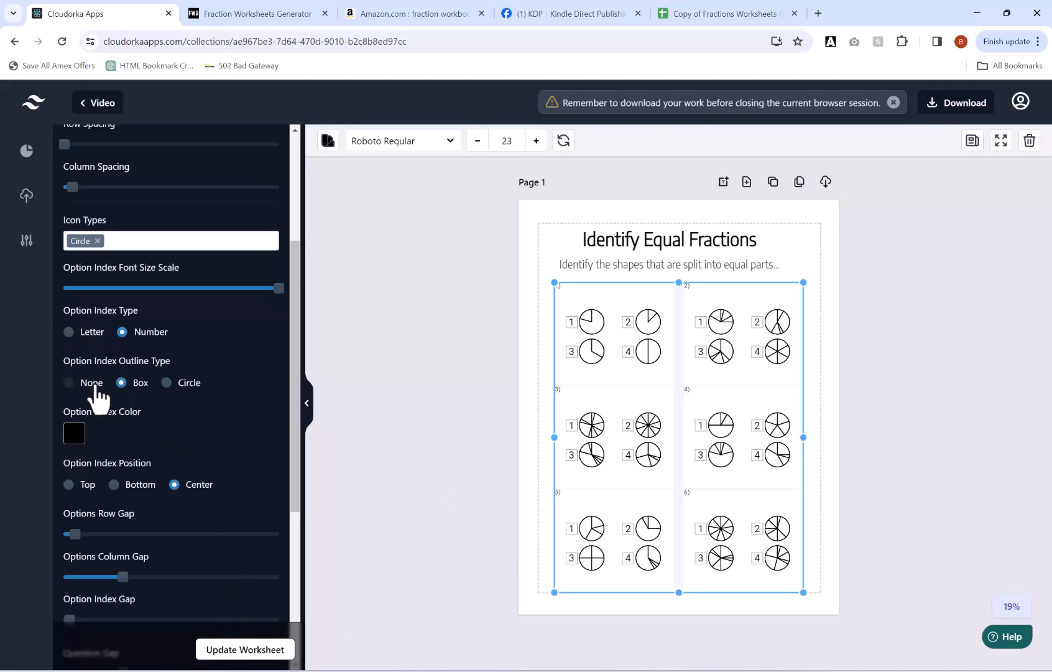
left_click(229, 650)
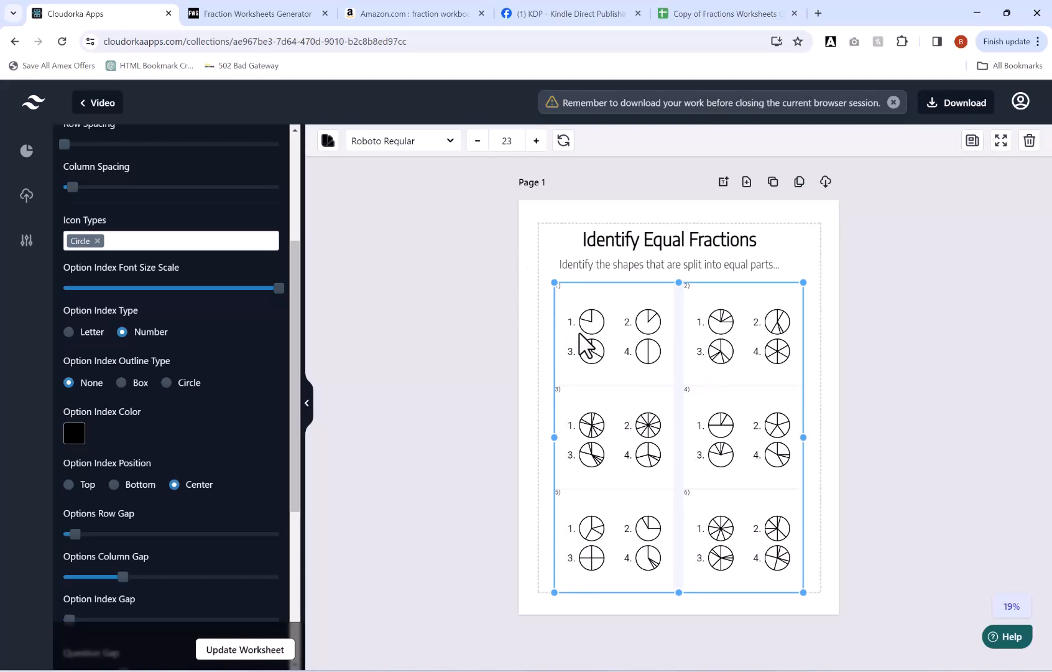
Slightly reduce the Options Column Gap and the Options Row Gap of the fraction problems.
scroll(99, 423, "down", 1)
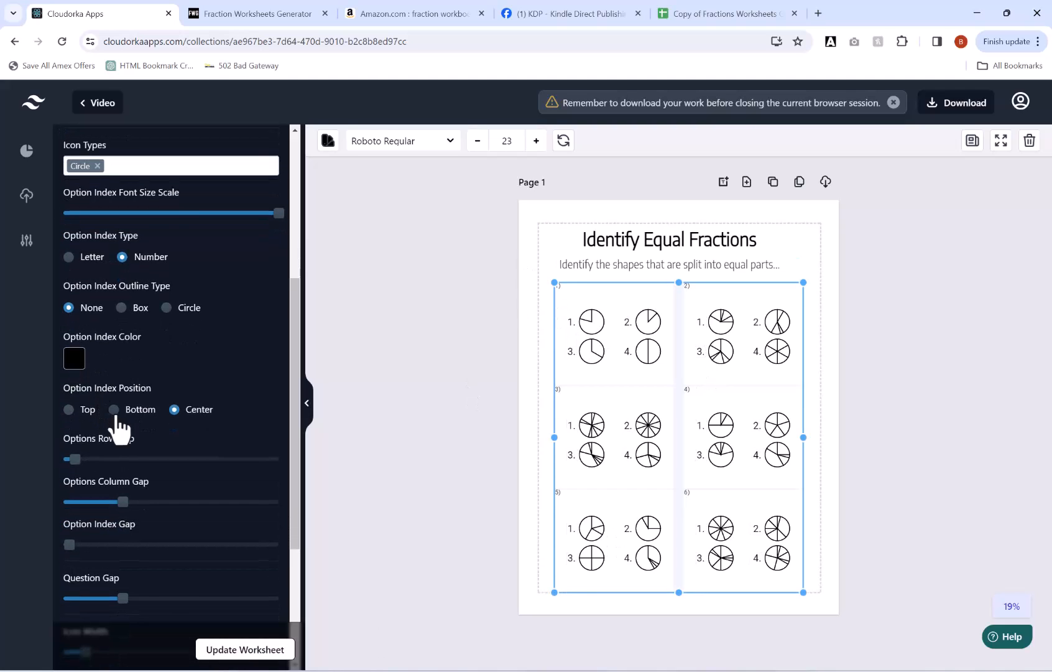
scroll(148, 399, "down", 2)
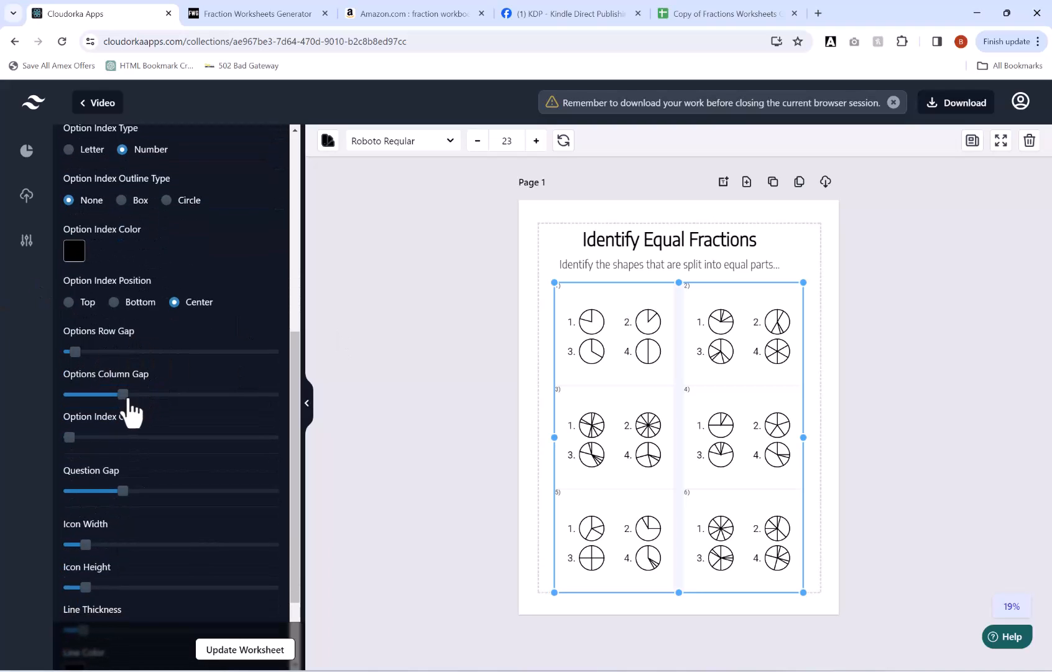
left_click_drag(123, 391, 110, 395)
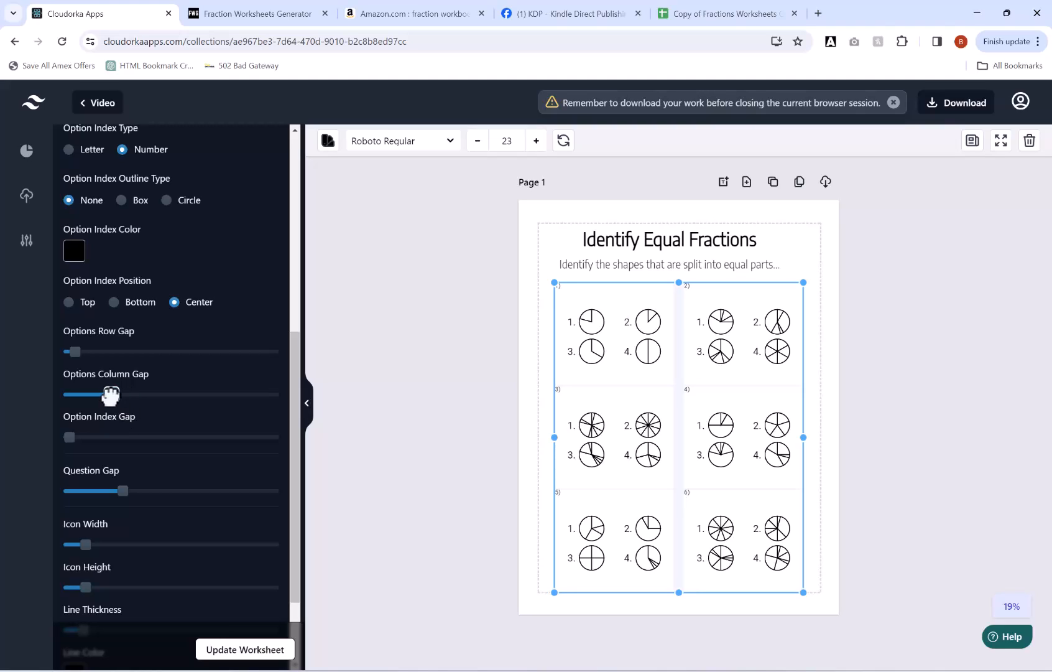
left_click(69, 351)
Reduce the Question Gap, increase the Icon Width slightly, and update the worksheet.
scroll(145, 376, "down", 2)
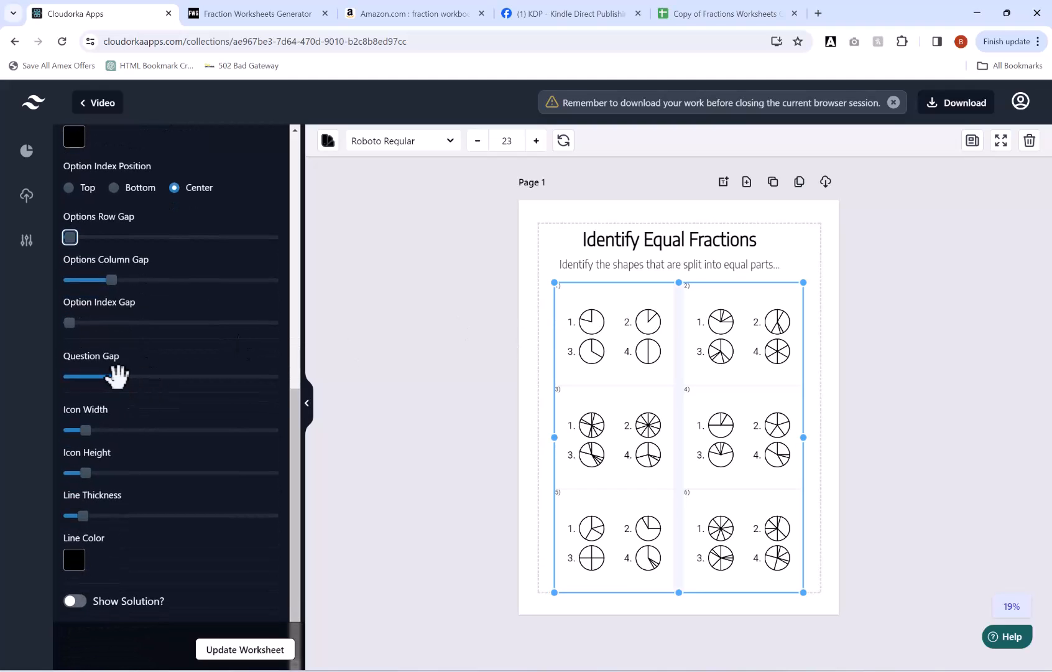
left_click_drag(116, 376, 106, 377)
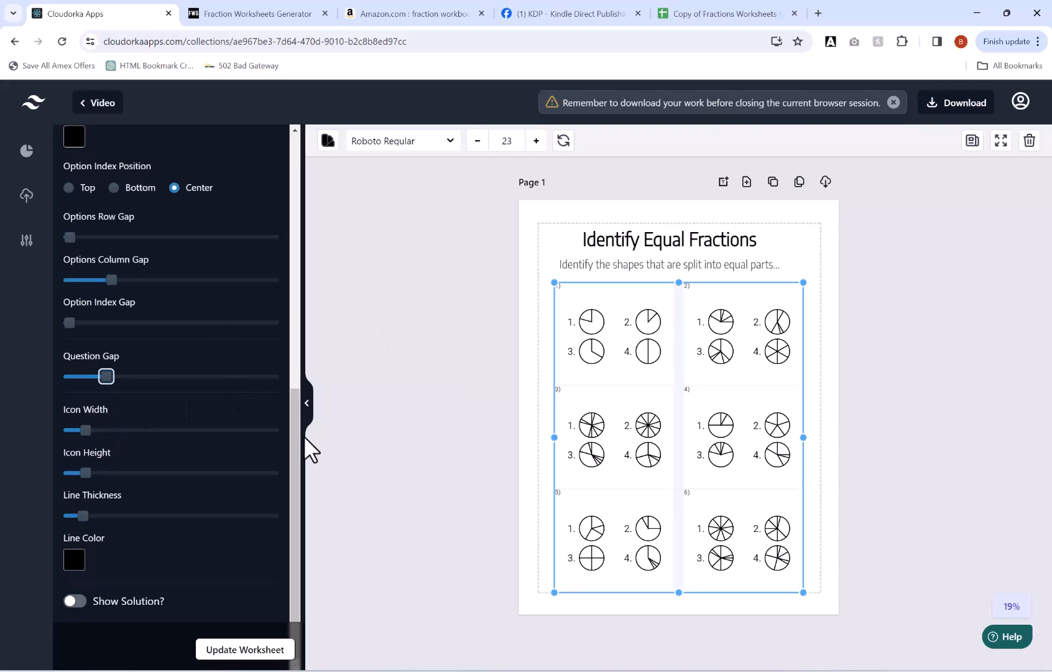
left_click_drag(87, 429, 101, 430)
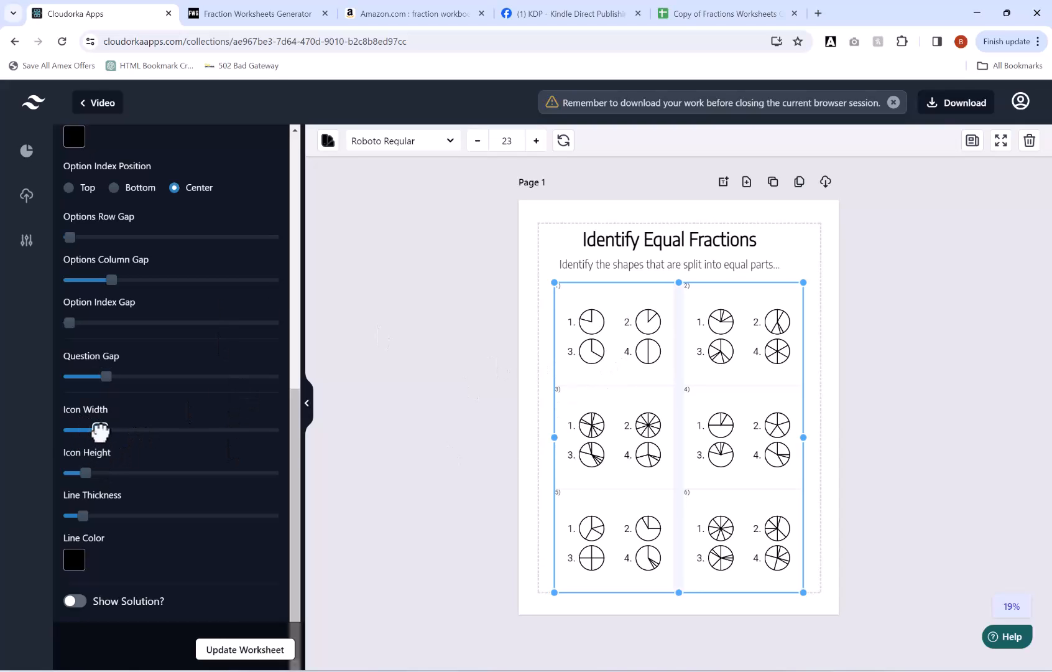
left_click(246, 650)
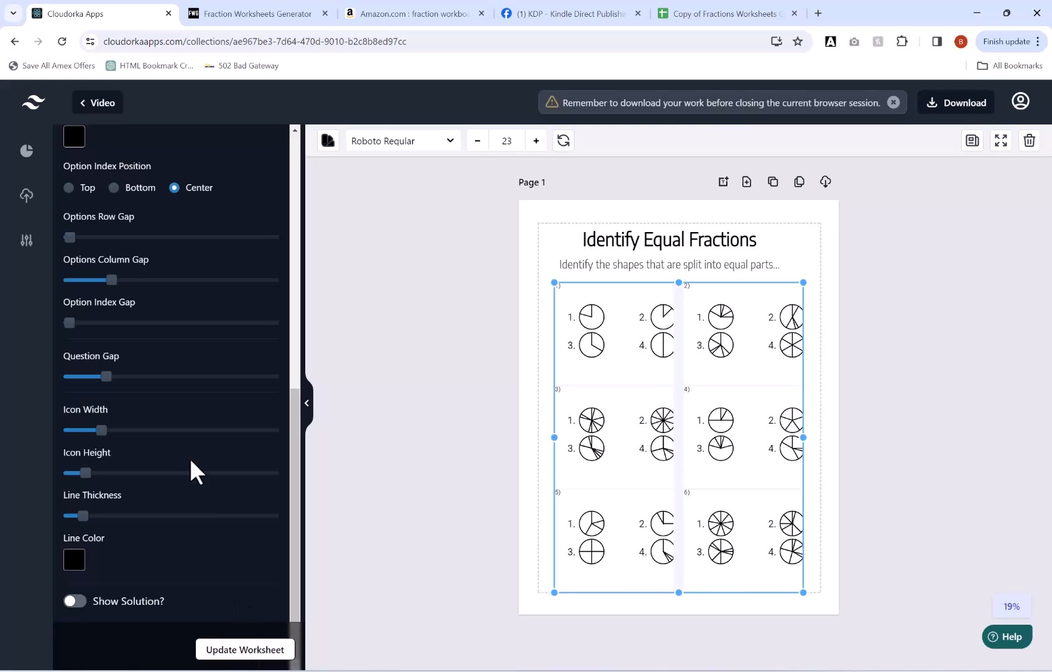
Try a wider Options Column Gap and Options Row Gap for the fraction problems, reduce both gaps instead, and update the worksheet.
scroll(124, 343, "up", 1)
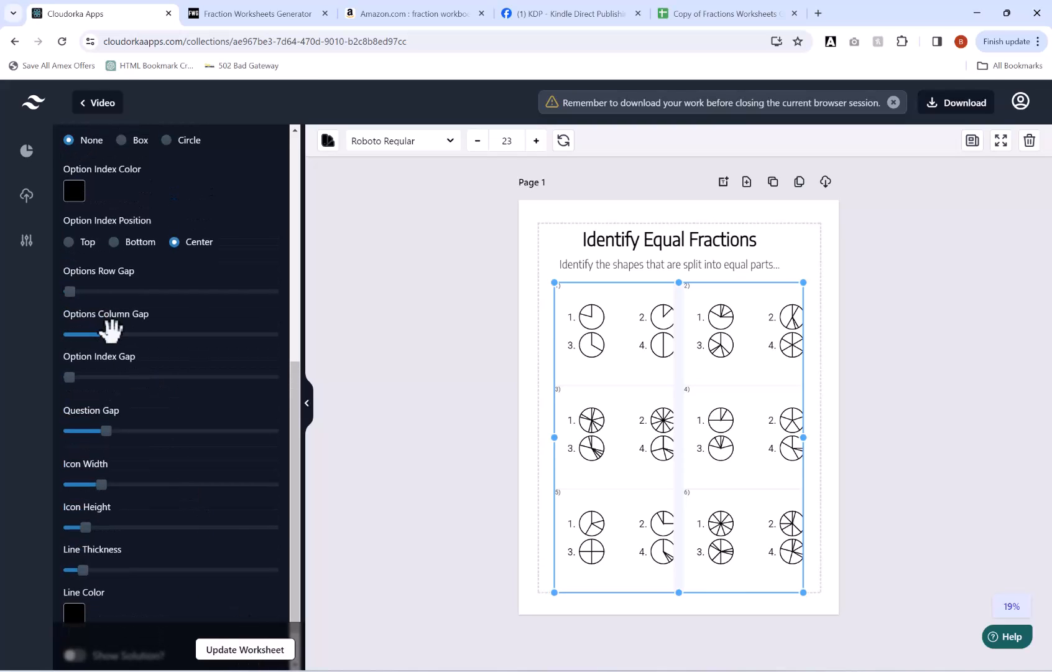
left_click_drag(112, 333, 123, 334)
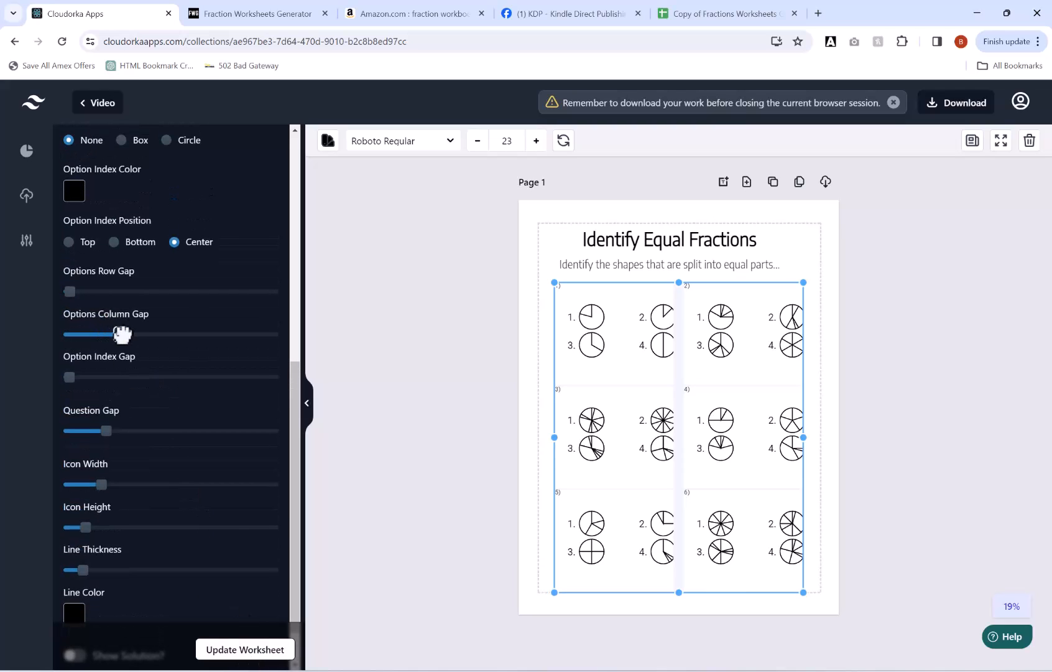
left_click(228, 657)
left_click_drag(71, 290, 87, 291)
left_click(277, 653)
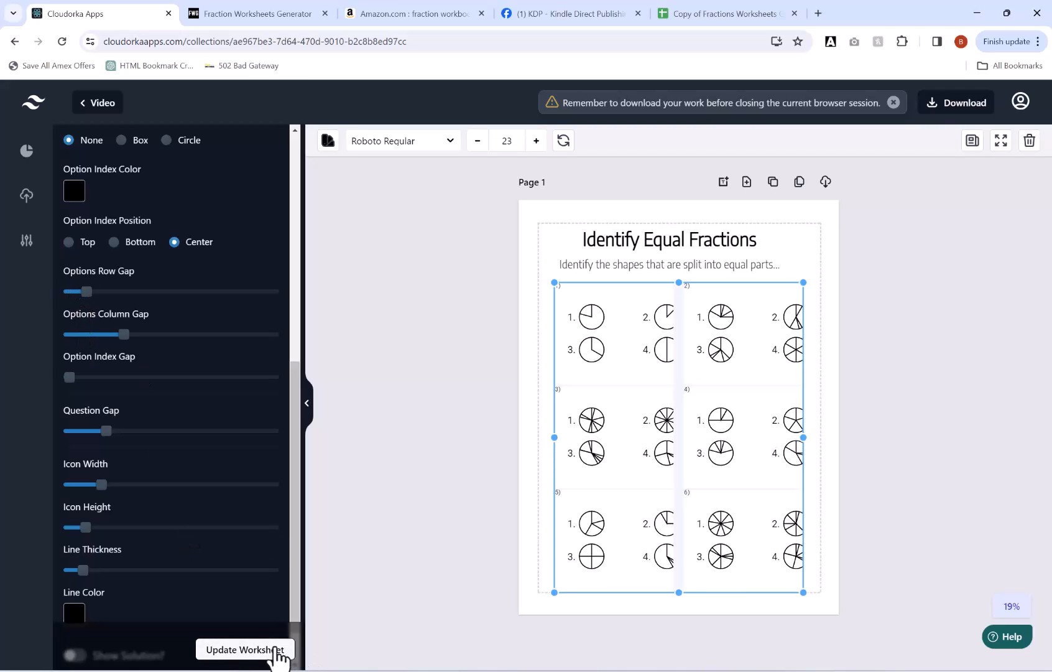
left_click_drag(125, 334, 81, 334)
left_click(238, 650)
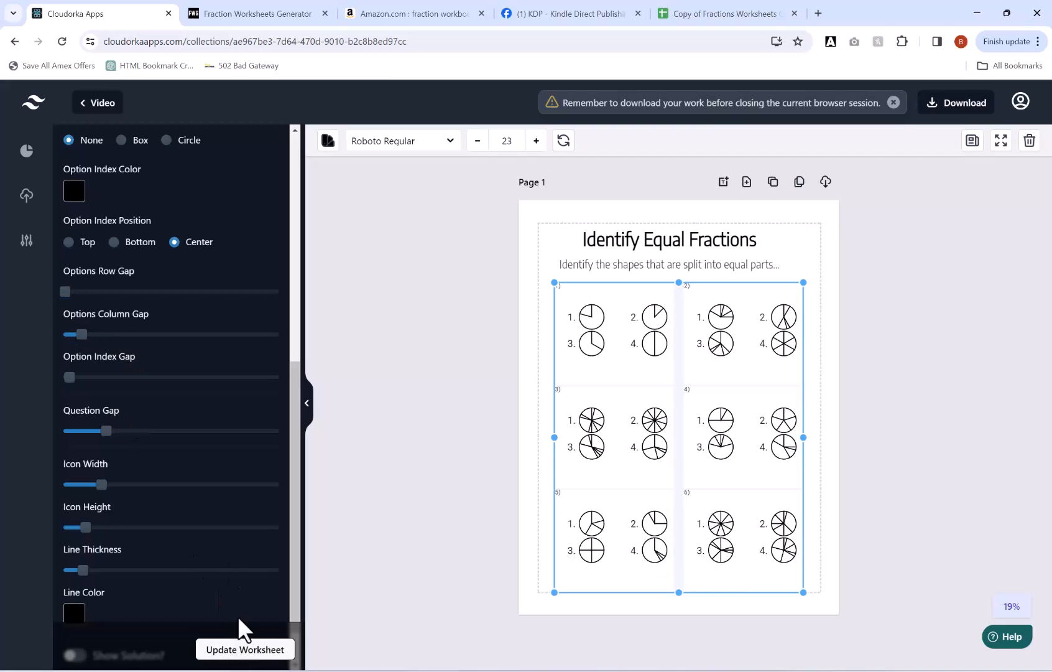
Reduce the Line Thickness of the fraction problems, turn on Show Solution, and update the worksheet.
scroll(171, 405, "down", 1)
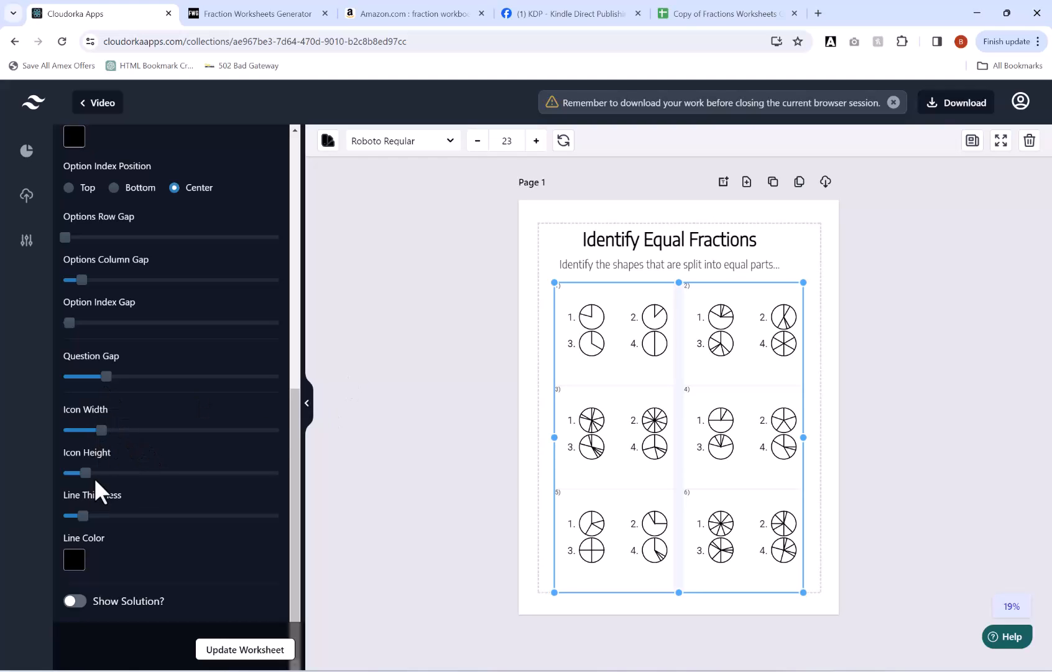
left_click(78, 516)
left_click(262, 655)
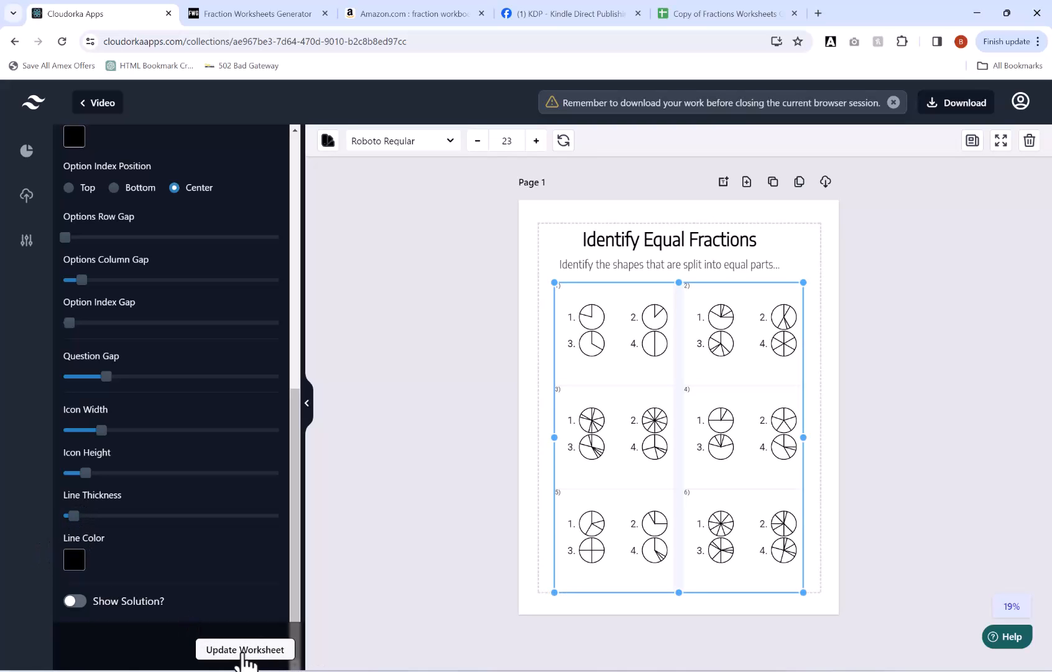
left_click_drag(74, 516, 71, 517)
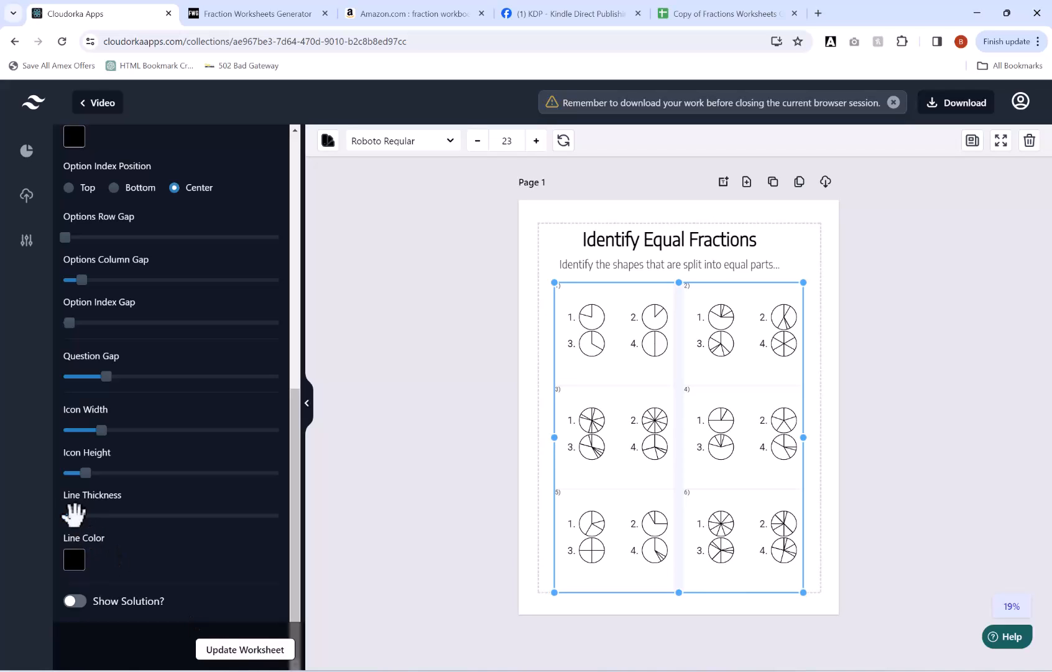
left_click(211, 651)
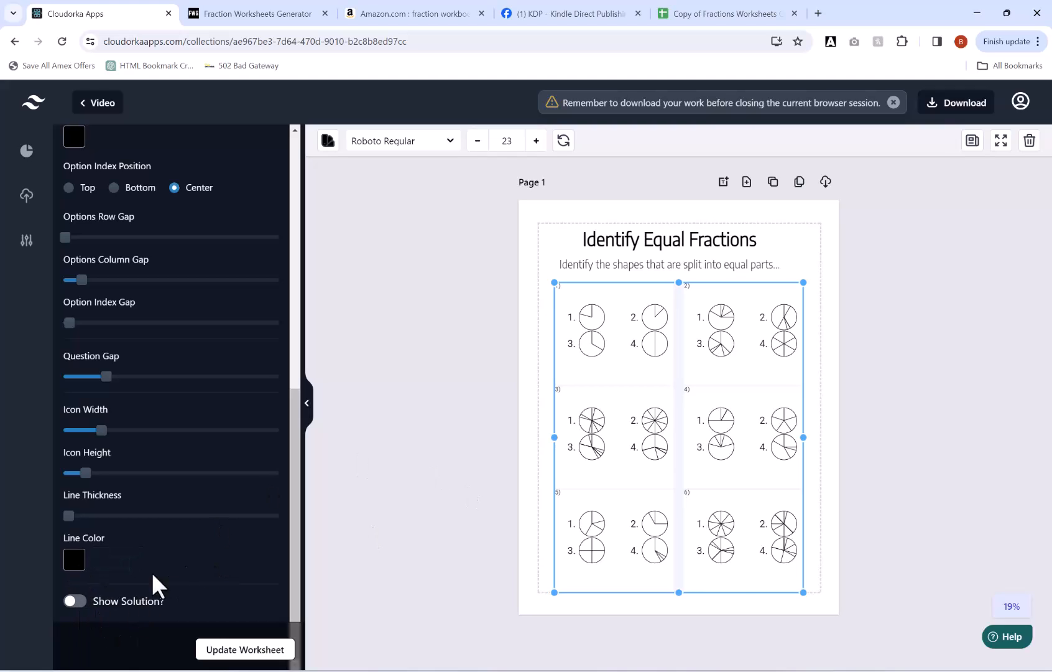
left_click(78, 602)
left_click(256, 651)
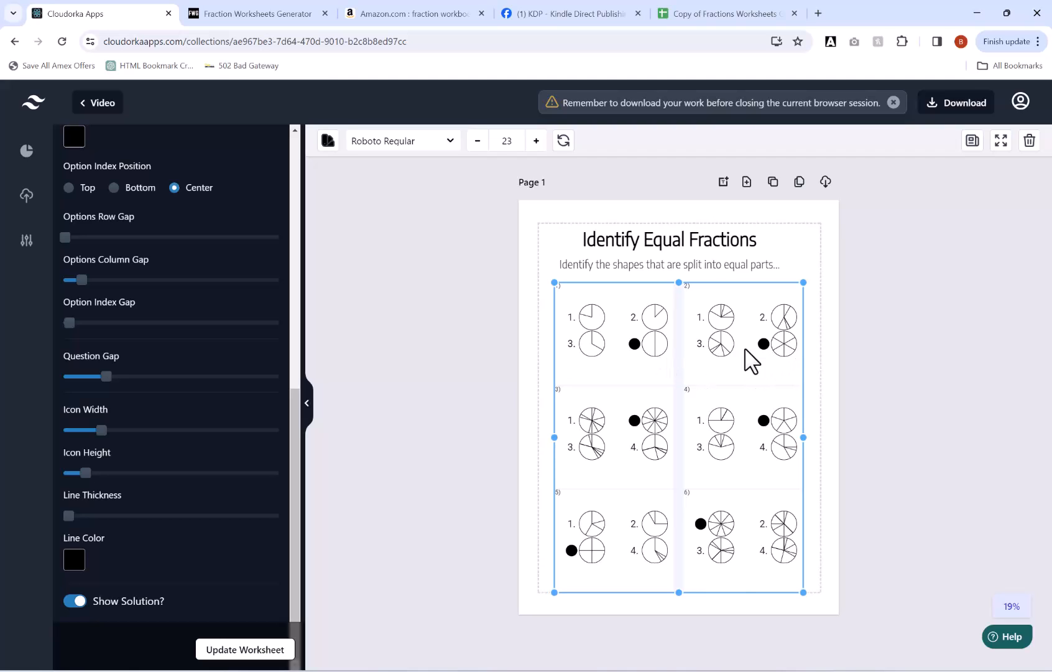
Clear page 1 by deleting the Identify Equal Fractions title, its instruction text and the fraction problems.
left_click(707, 237)
key("Delete")
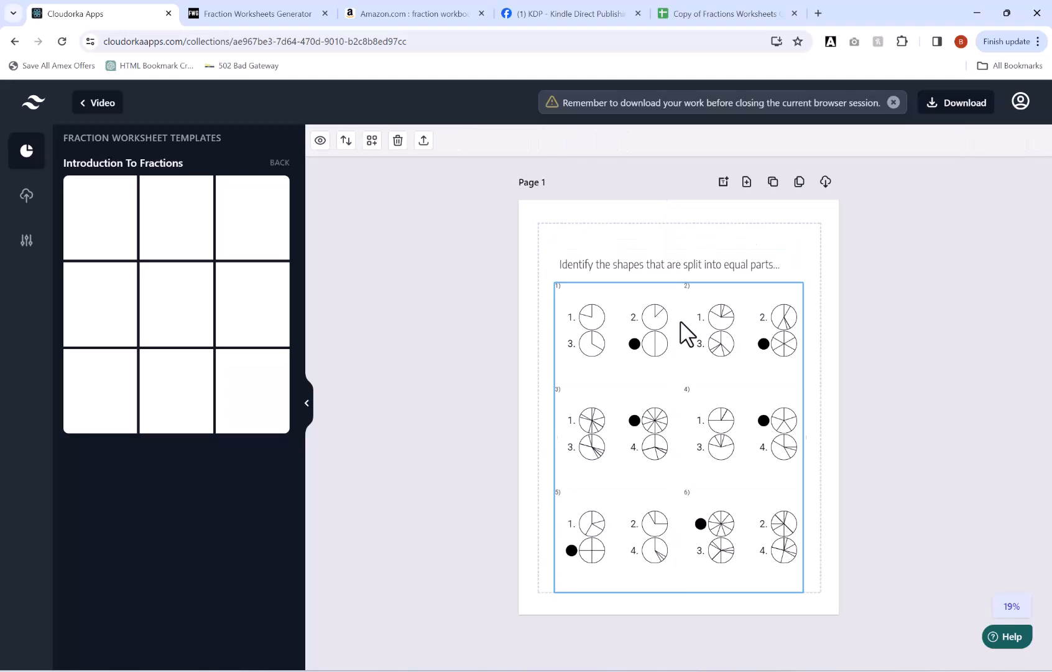
left_click(689, 274)
key("Delete")
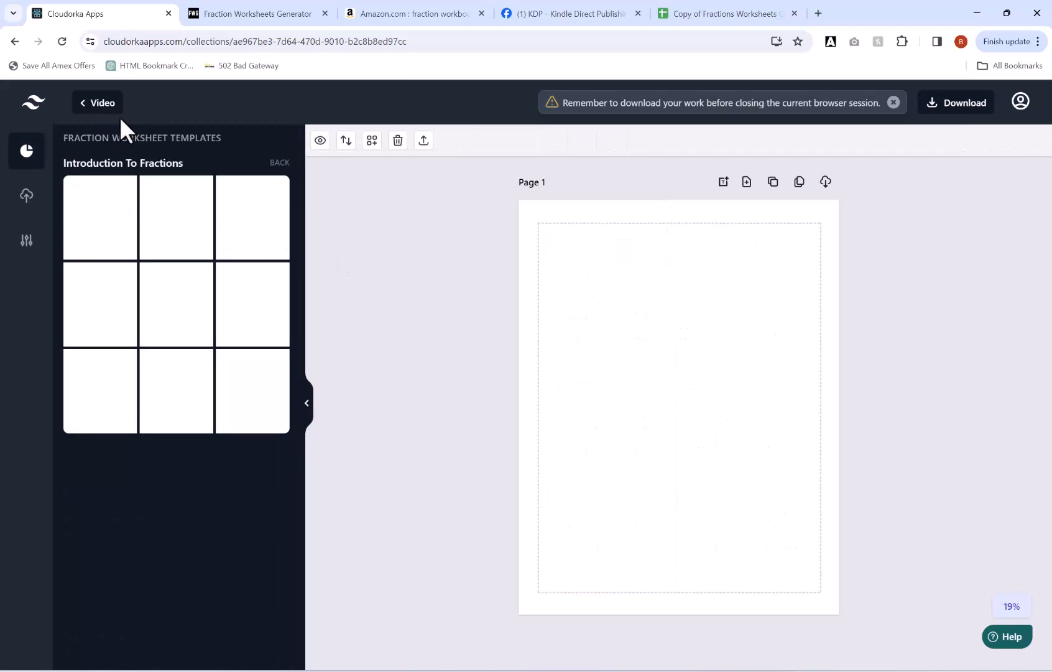
Browse the worksheet template categories and add the Fractions Part Of Set template with two answer blanks to page 1.
left_click(281, 166)
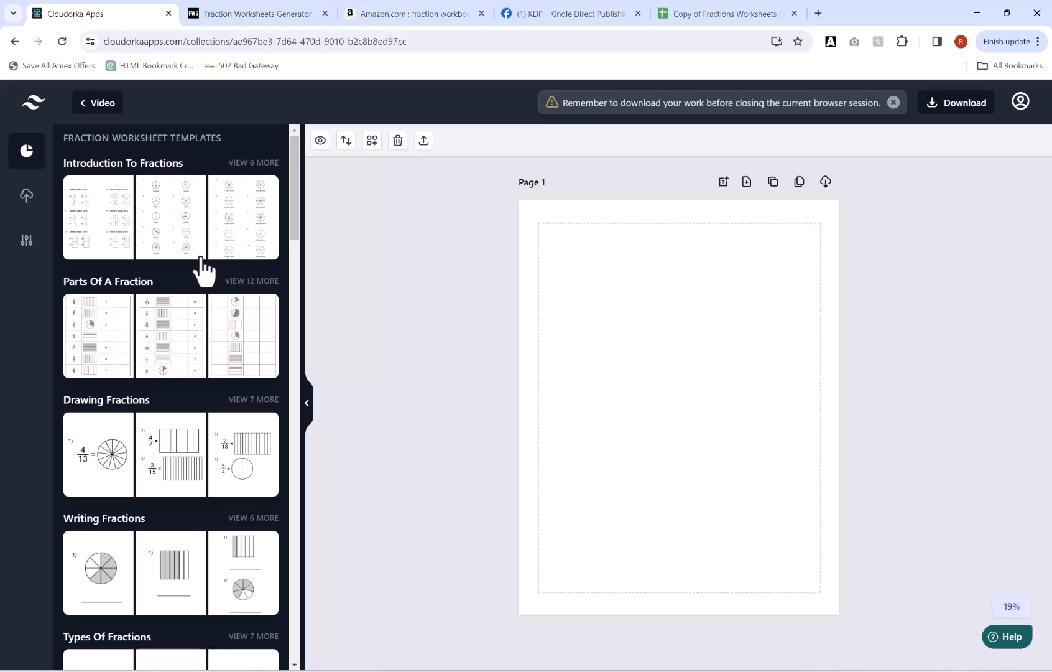
scroll(202, 269, "down", 3)
scroll(219, 271, "down", 2)
scroll(226, 273, "down", 2)
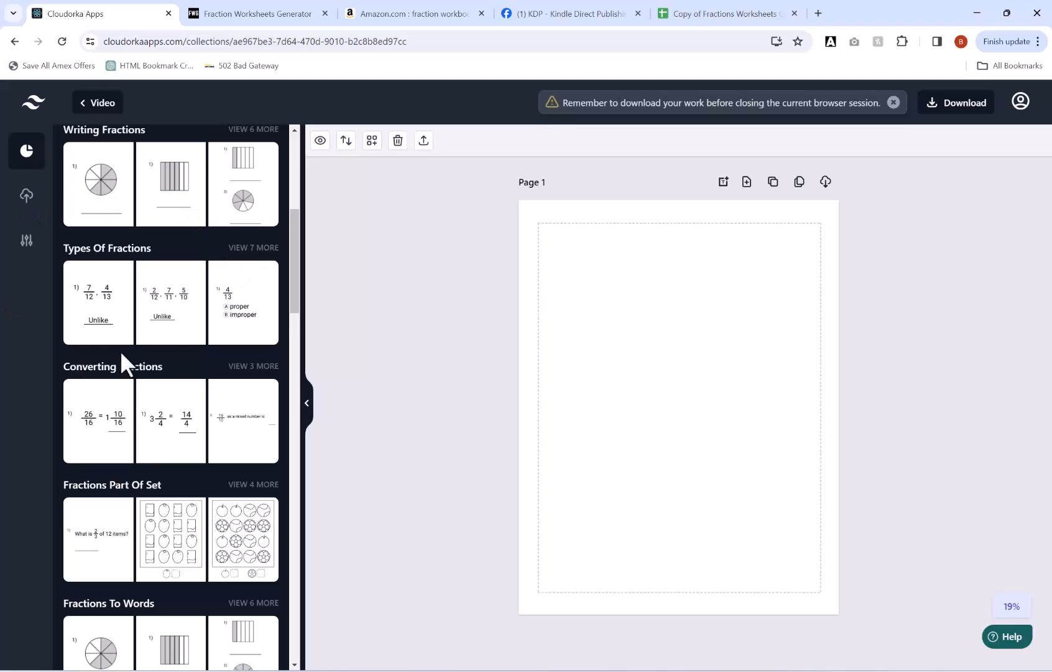
scroll(117, 183, "up", 1)
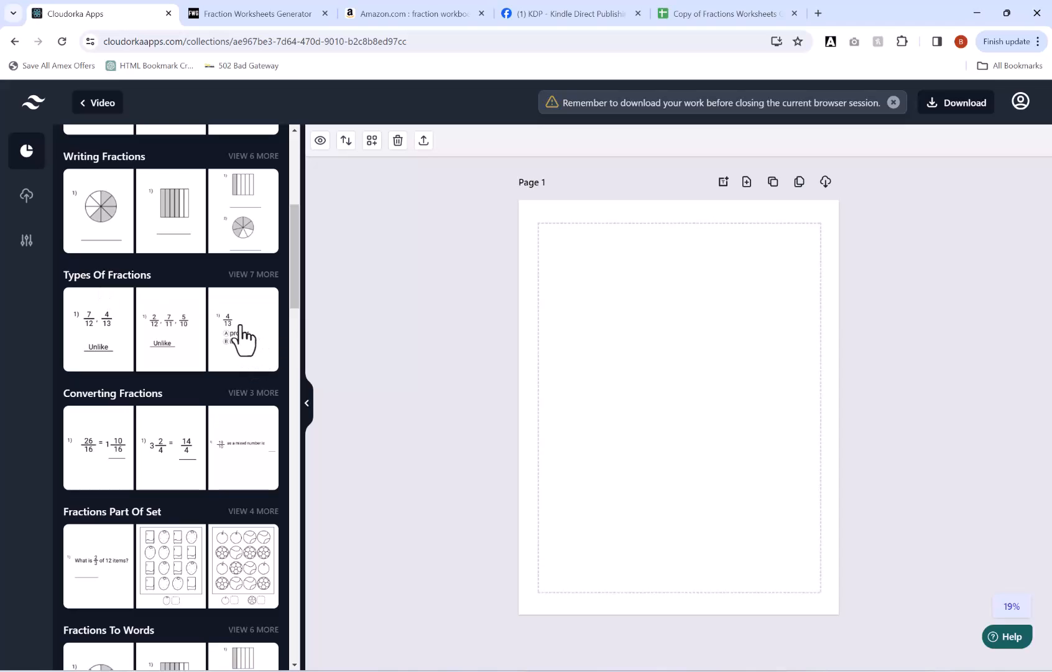
scroll(252, 335, "down", 3)
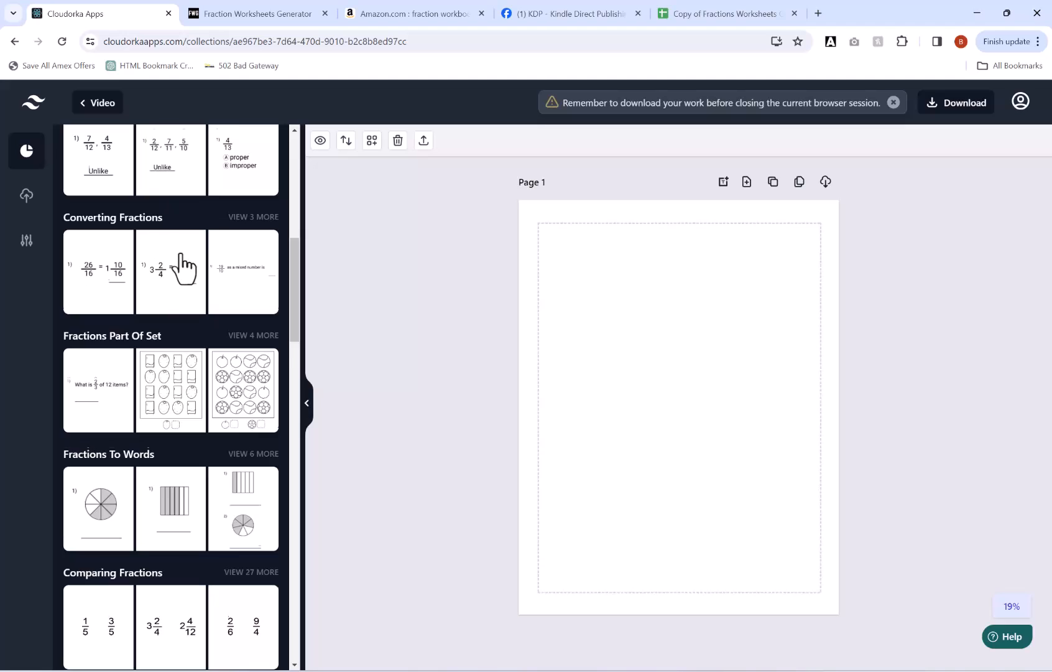
scroll(183, 263, "down", 2)
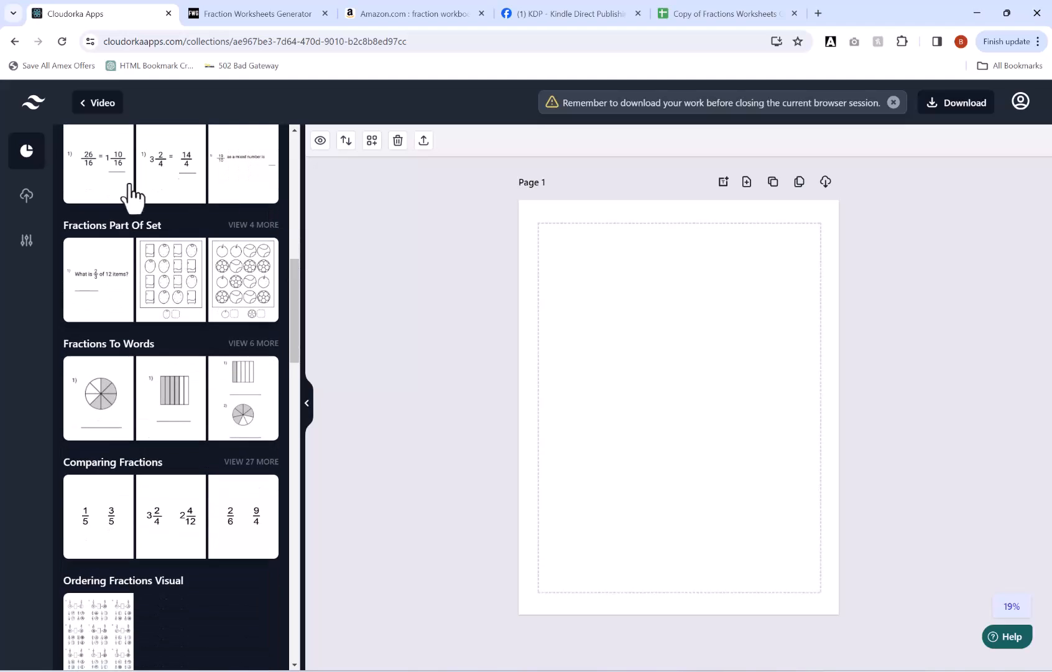
left_click(260, 226)
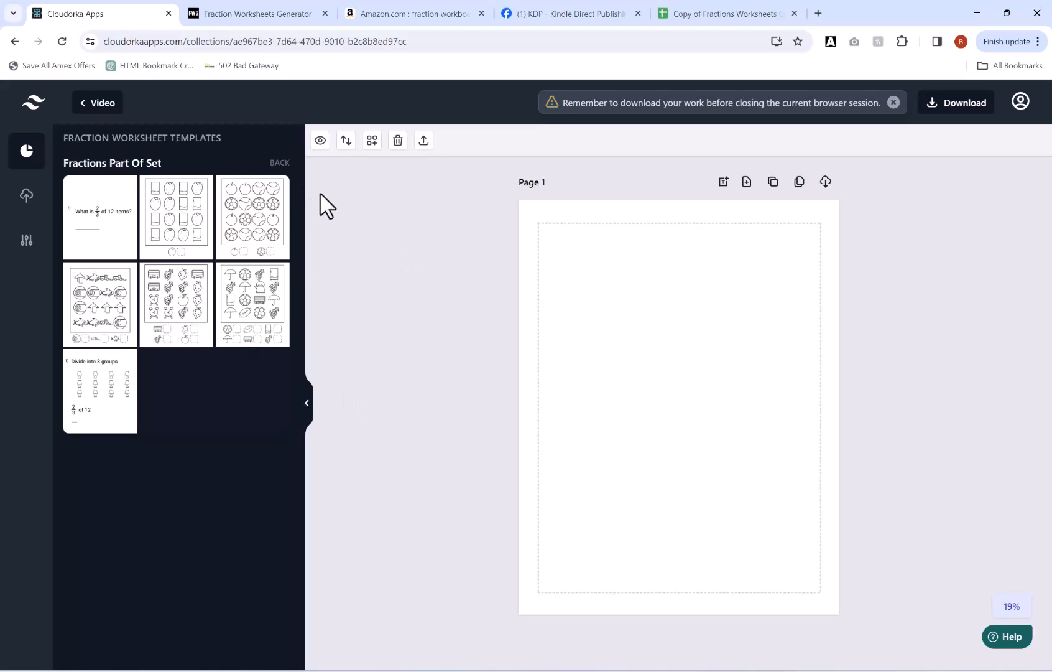
left_click(261, 234)
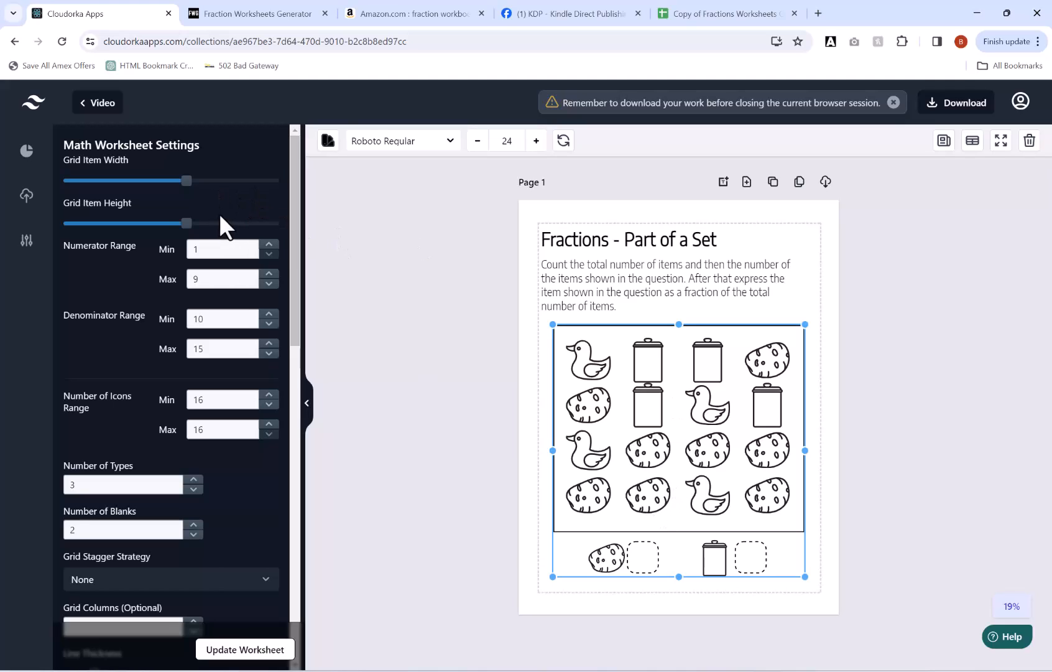
Center the "Fractions - Part of a Set" title and change its font to Acme R.
left_click(608, 244)
left_click(624, 139)
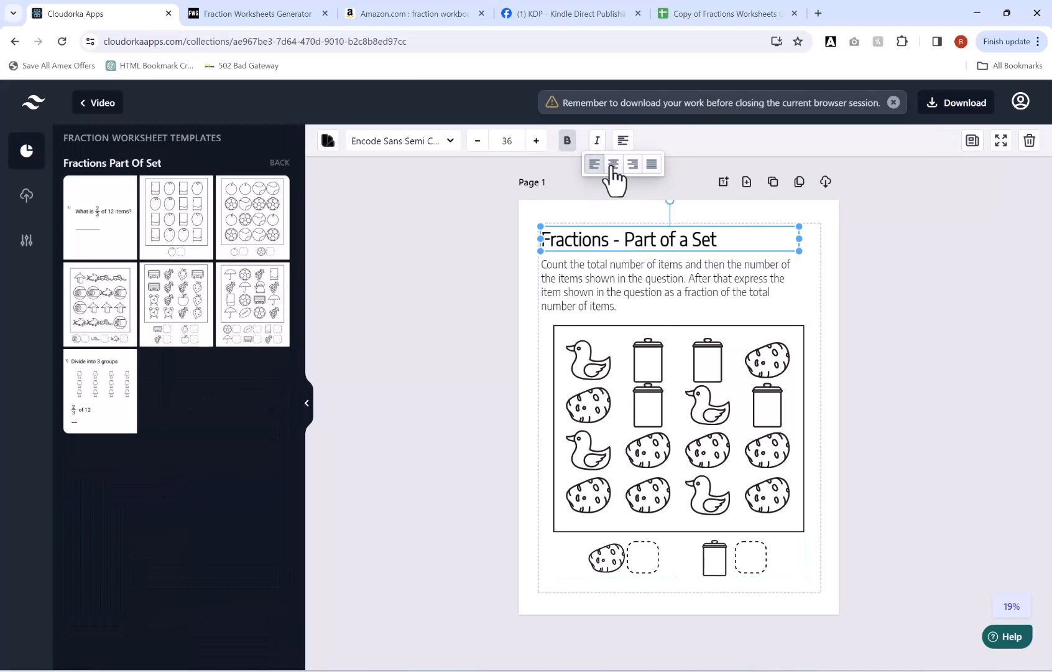
left_click(614, 163)
left_click(449, 142)
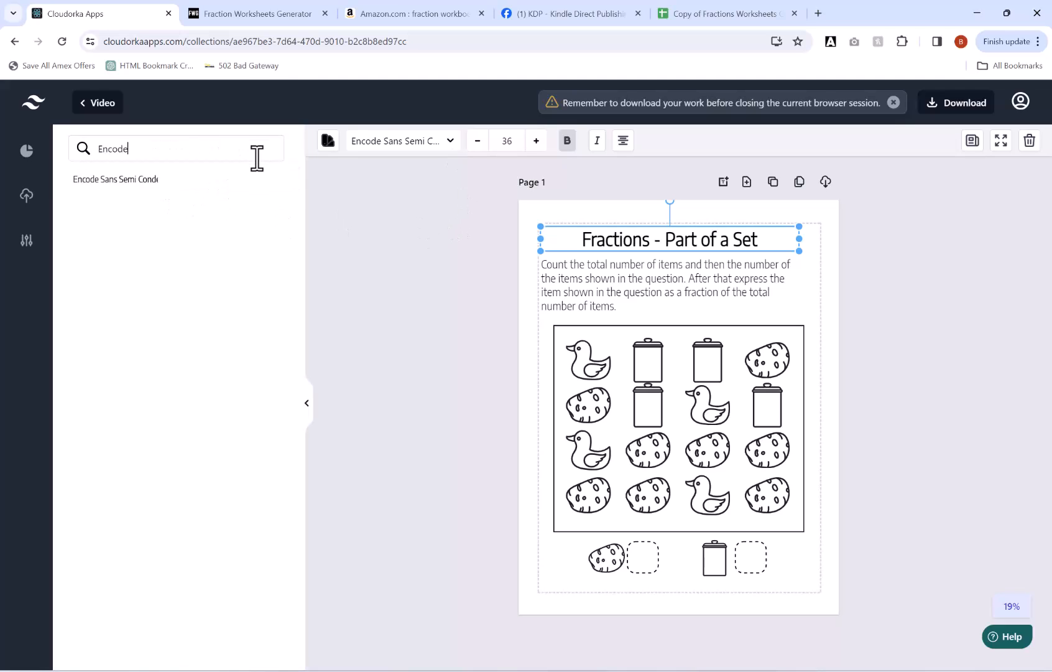
key("BackSpace")
key("BackSpace")
key("BackSpace")
key("BackSpace")
key("BackSpace")
key("BackSpace")
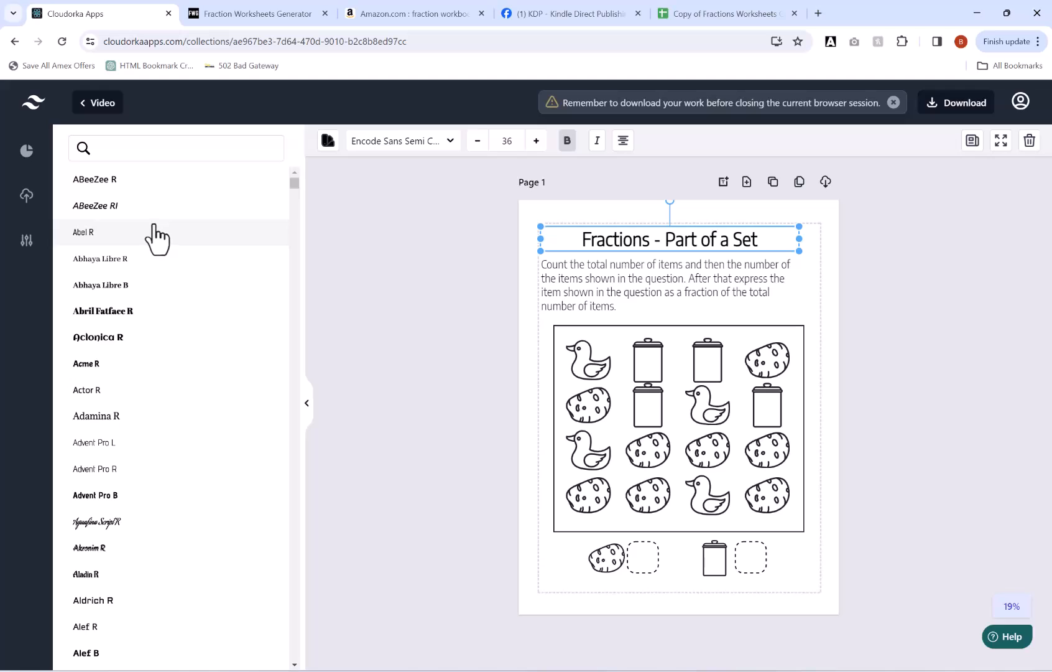
left_click(114, 372)
left_click(688, 285)
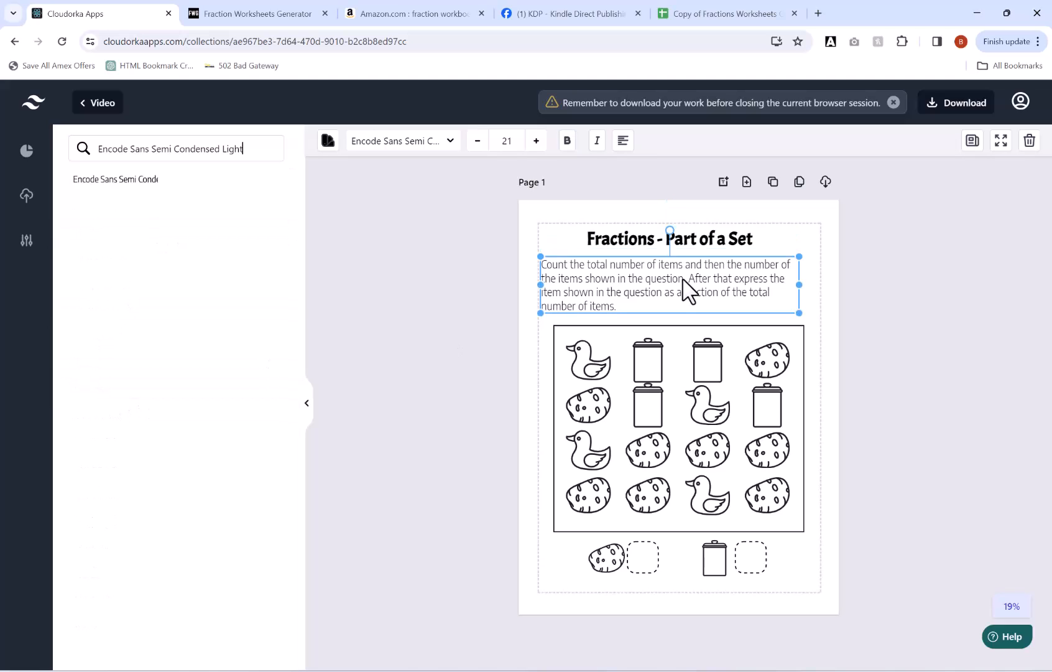
Turn on Show Solution for the item grid problem on page 1 and update the worksheet.
left_click(725, 375)
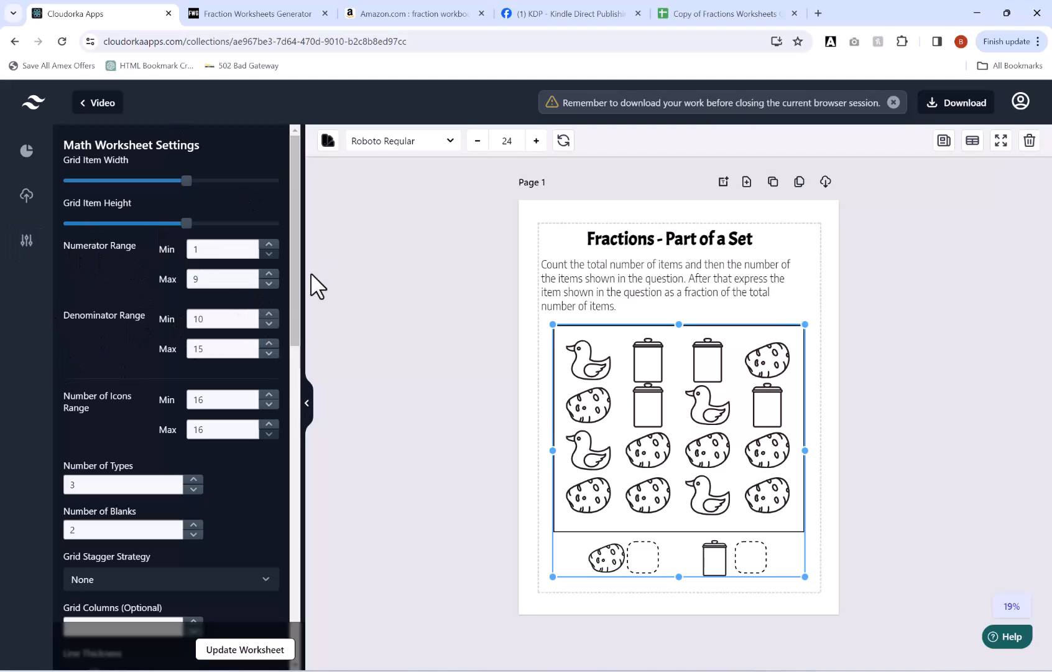
scroll(135, 320, "down", 1)
scroll(135, 320, "down", 15)
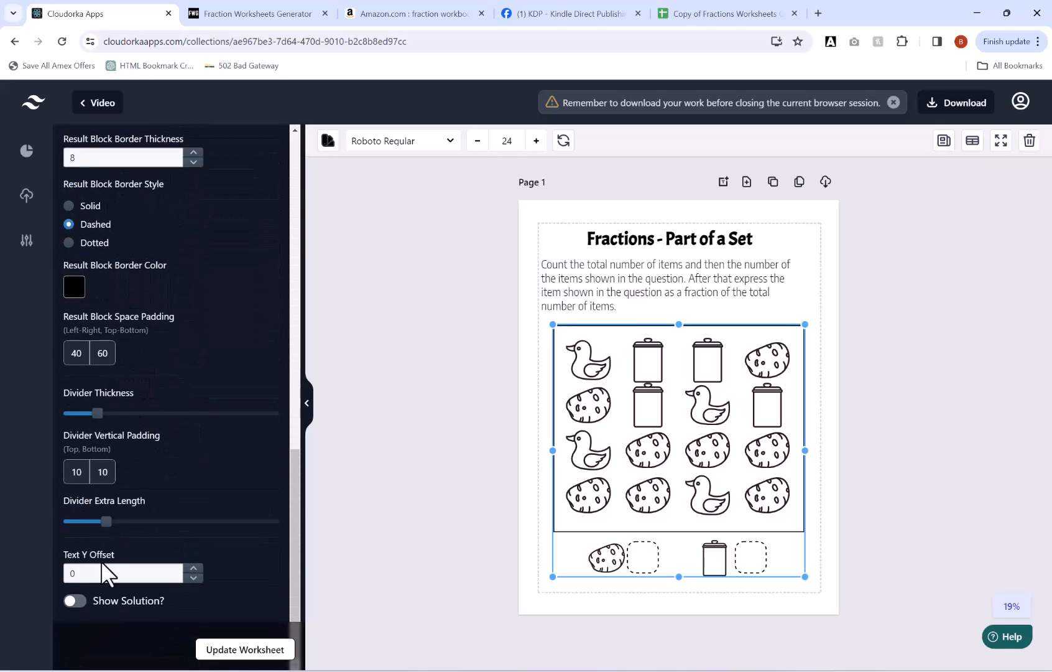
left_click(73, 600)
left_click(256, 652)
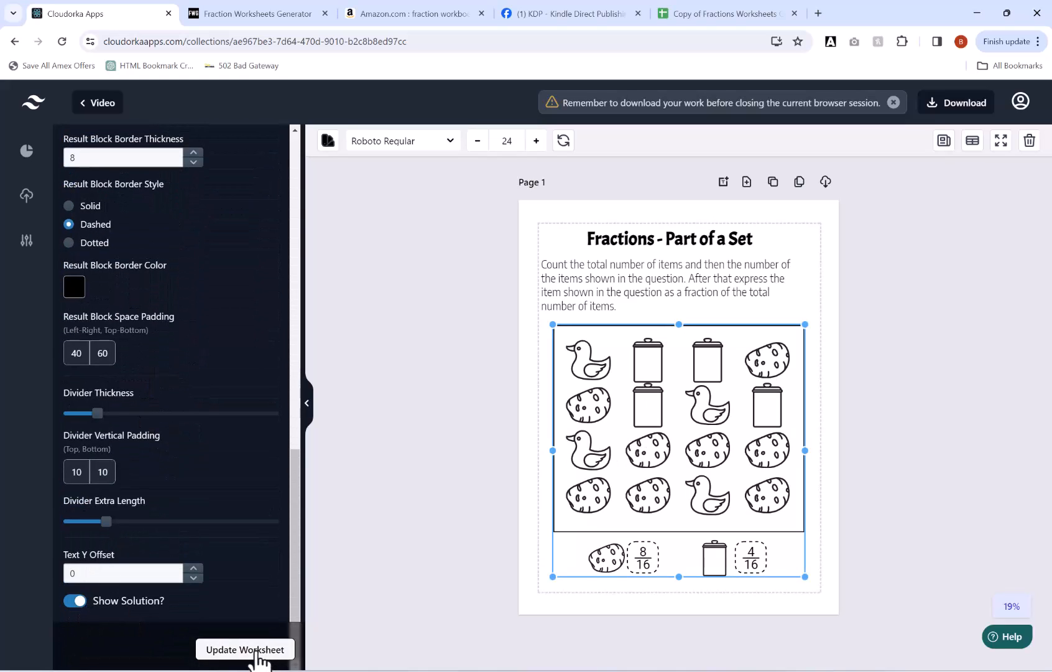
Set the minimum Number of Icons to 8, keep the maximum at 16, and update the worksheet.
scroll(164, 247, "up", 15)
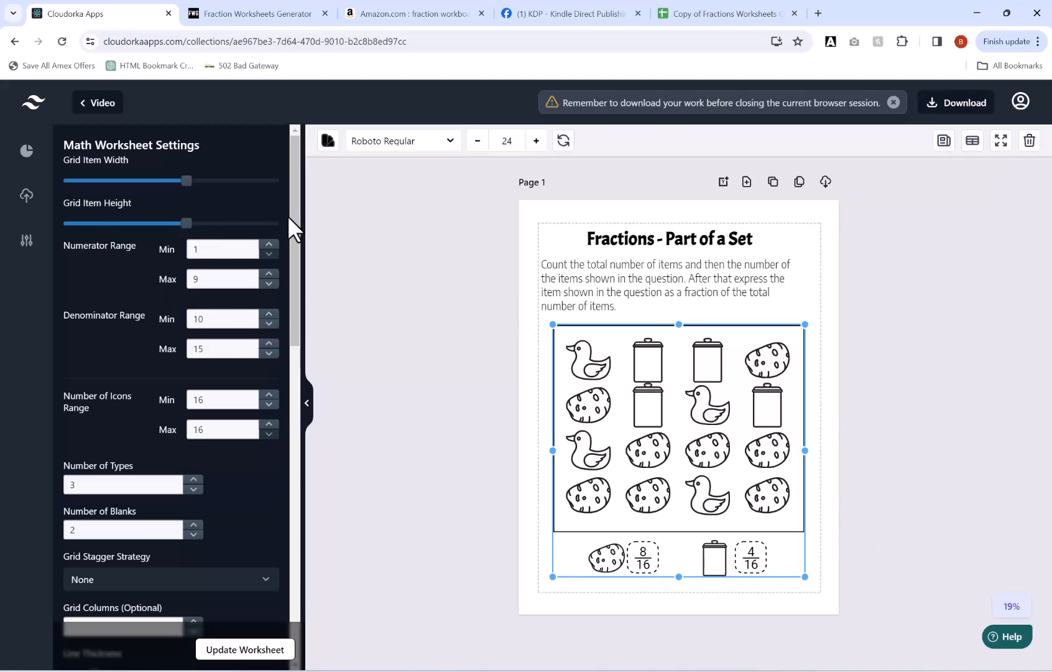
scroll(86, 254, "down", 1)
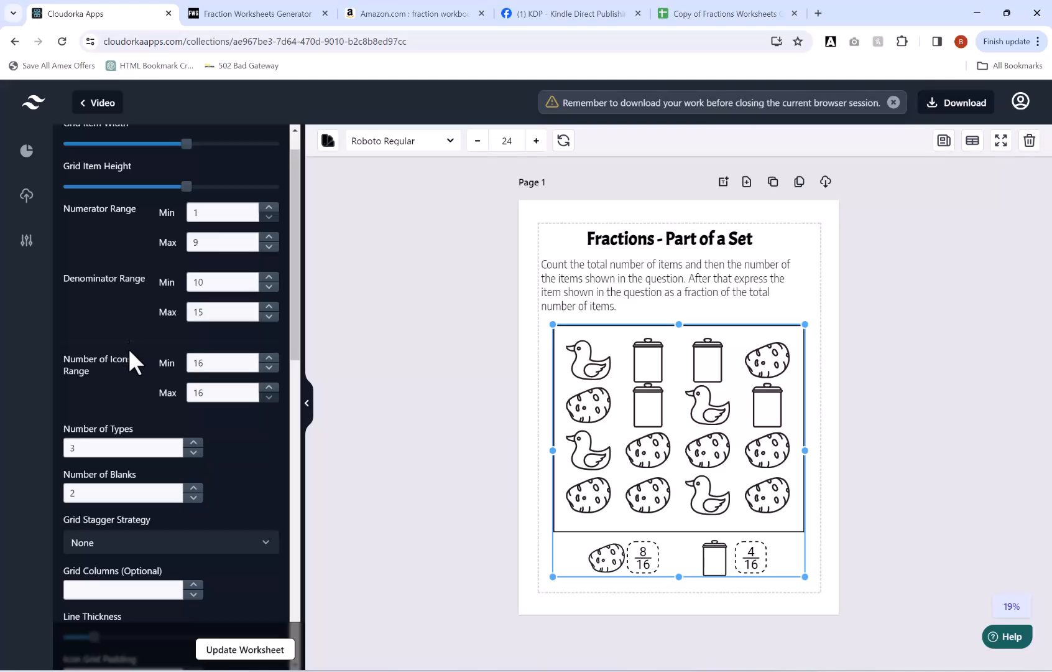
left_click(268, 369)
left_click(268, 368)
left_click(269, 368)
left_click(269, 397)
left_click(248, 650)
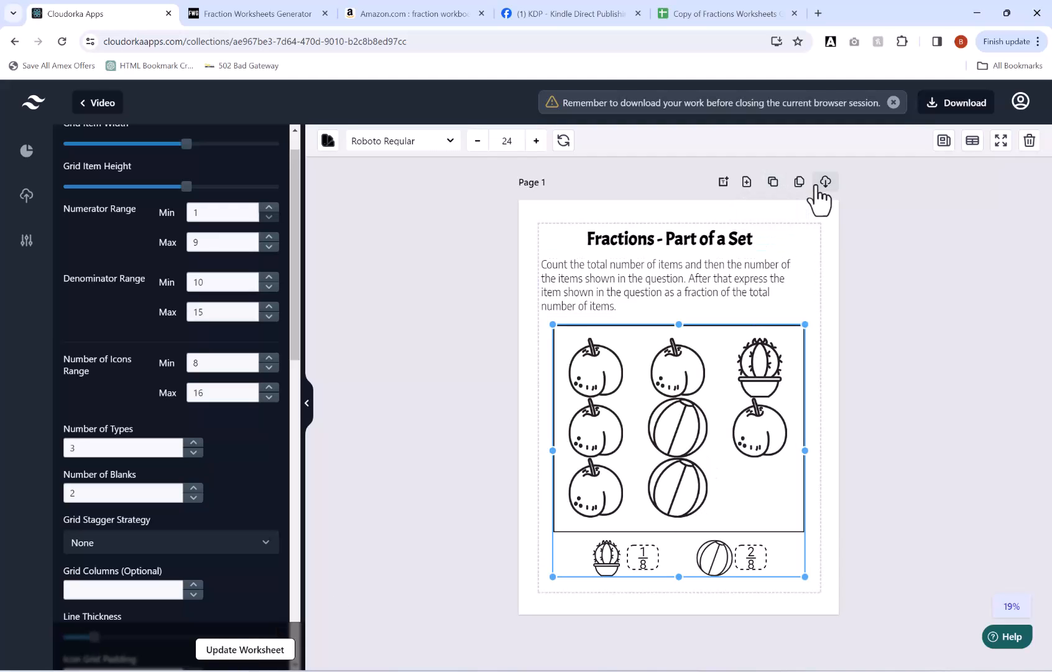
Bulk clone page 1 to create 10 more pages.
left_click(801, 187)
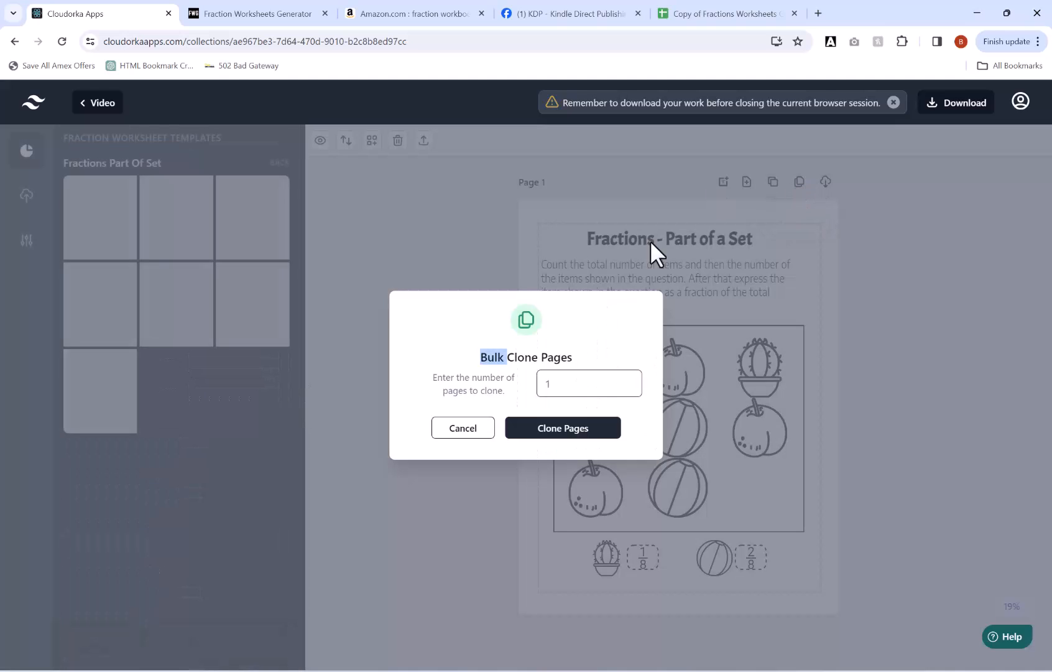
left_click(585, 392)
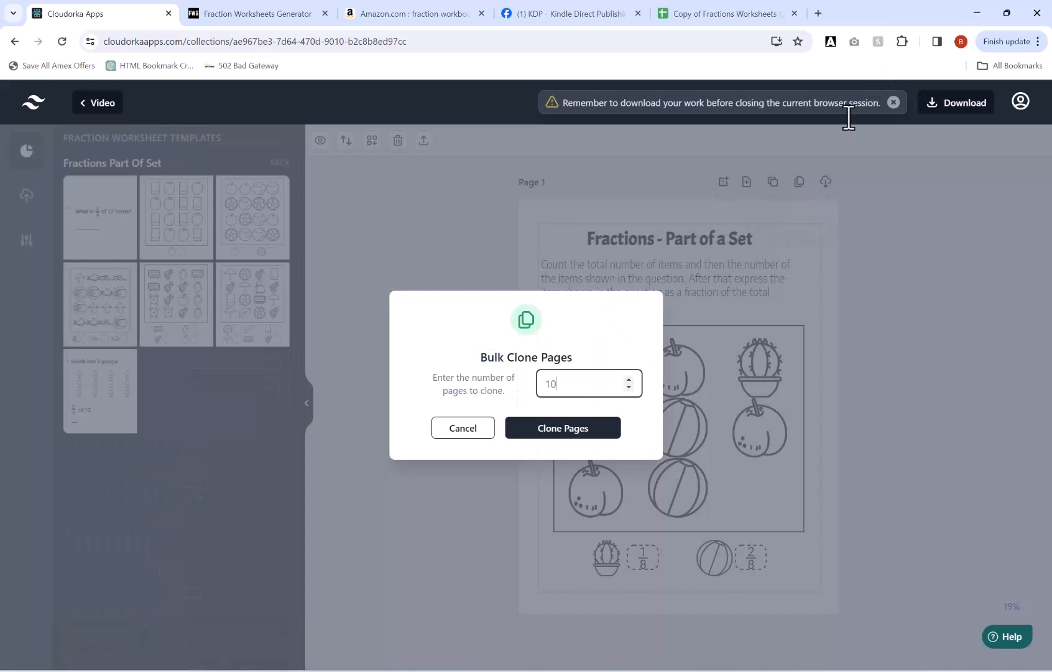
type("0")
left_click(563, 432)
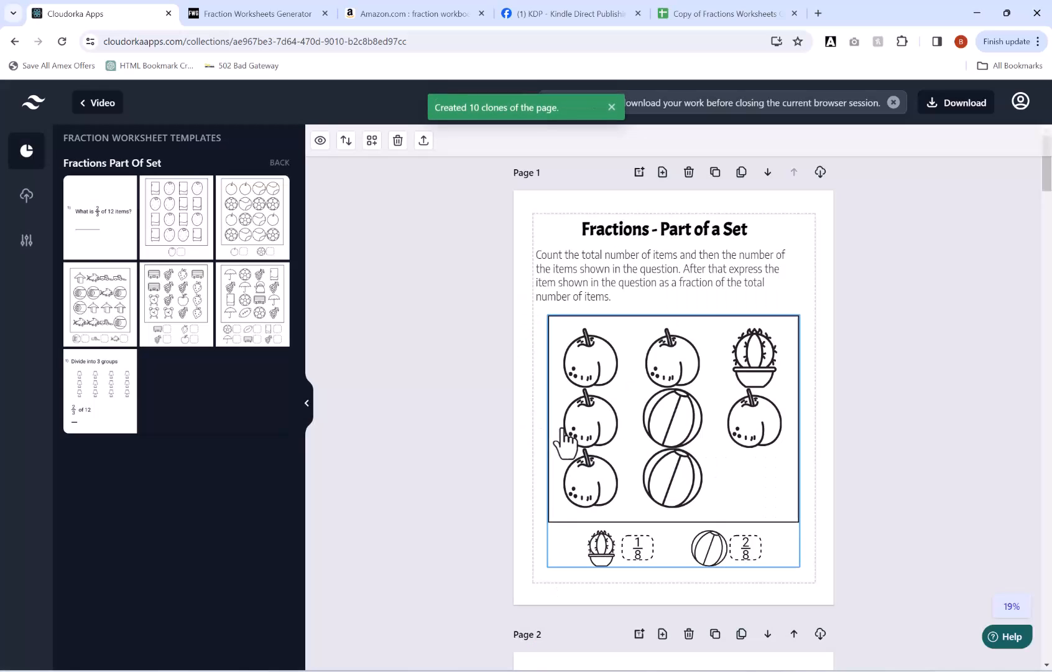
Look through the cloned pages to compare their icons, item counts and fraction answers.
scroll(666, 369, "down", 7)
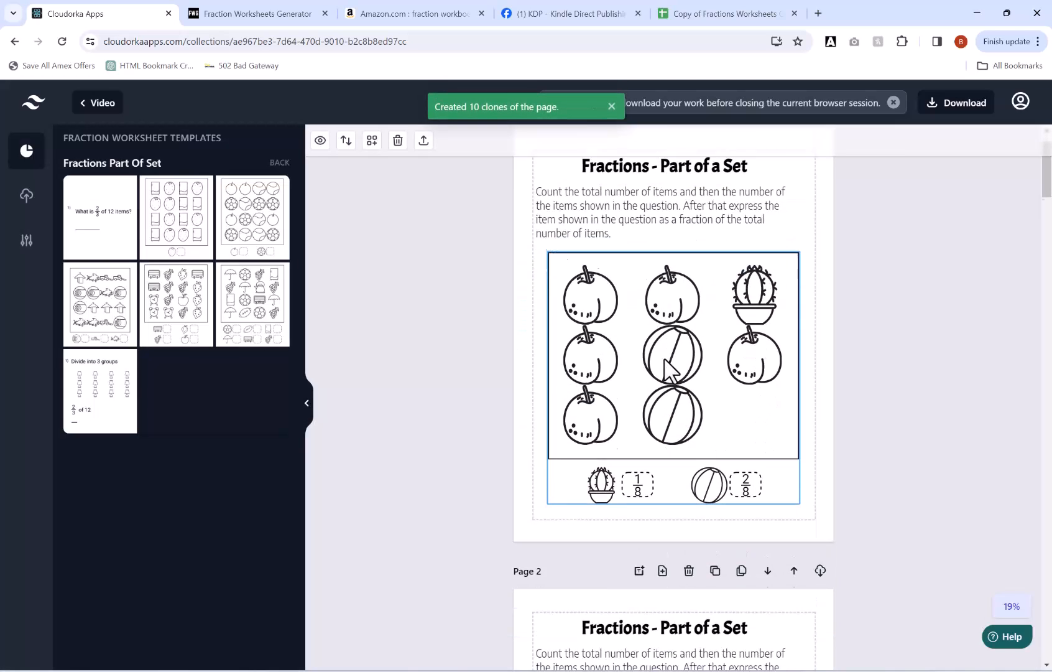
scroll(678, 332, "up", 2)
scroll(685, 336, "up", 2)
scroll(684, 320, "down", 8)
scroll(682, 309, "down", 15)
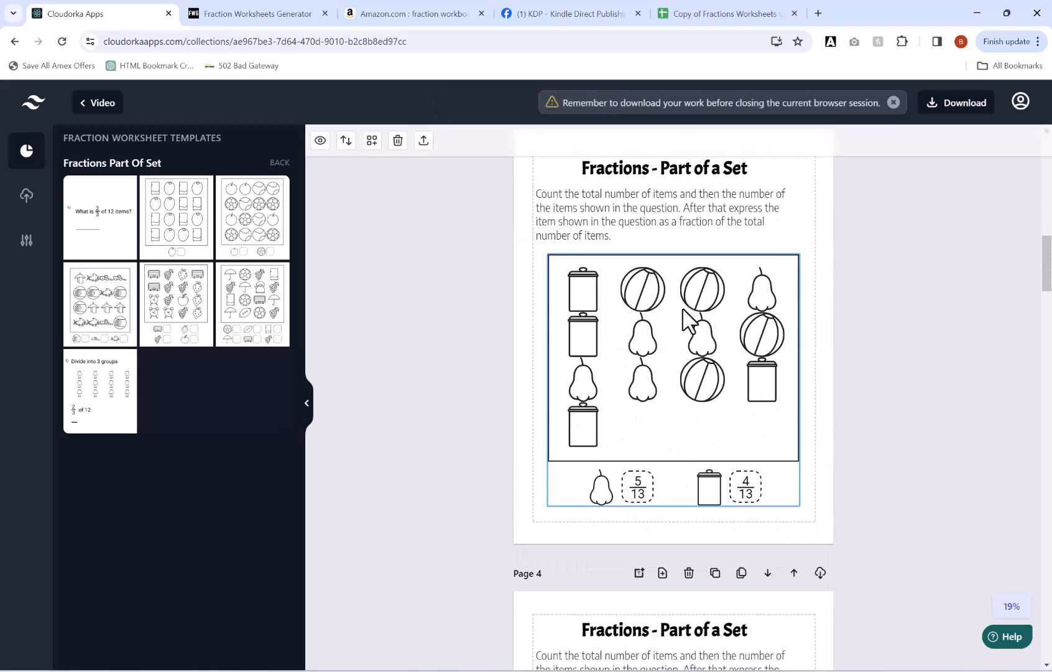
scroll(688, 319, "down", 4)
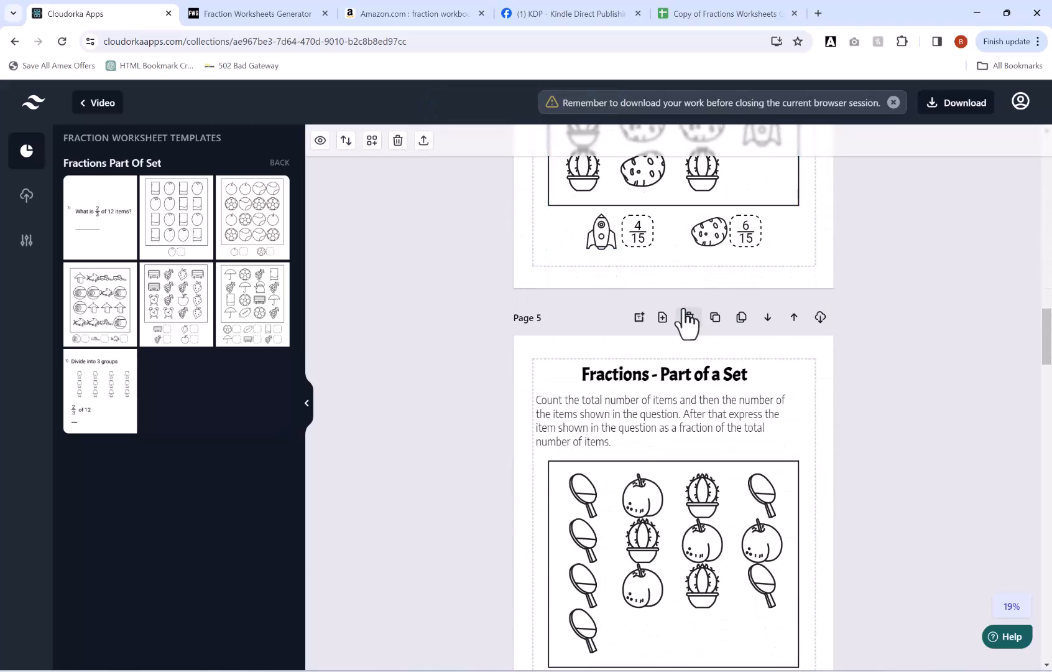
scroll(725, 351, "down", 4)
scroll(727, 350, "down", 12)
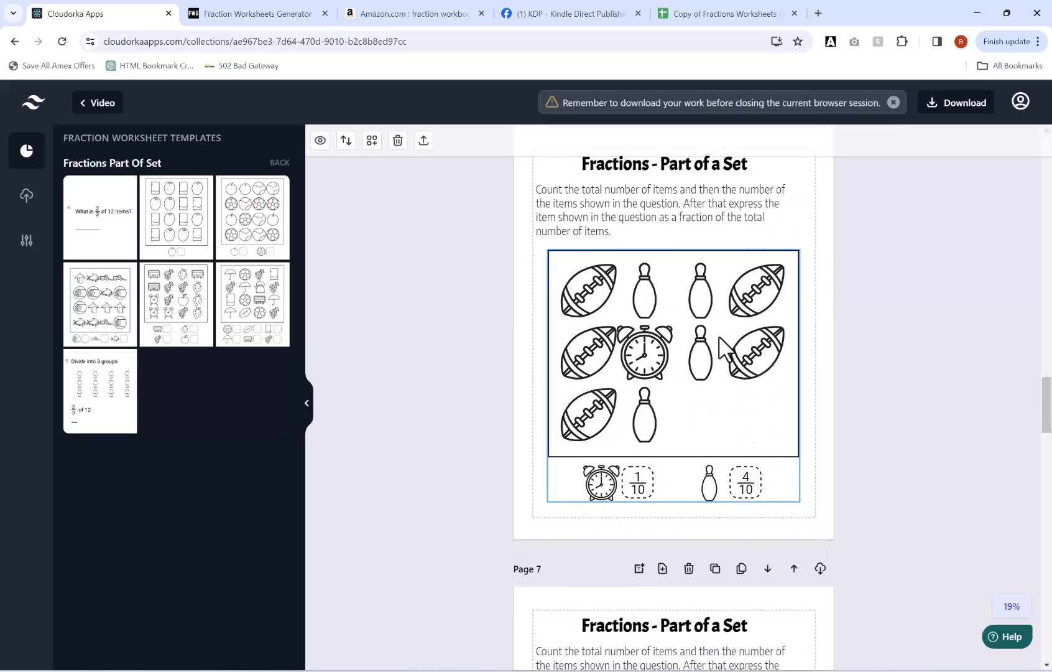
Add a blank page 12 after the cloned pages and place the Fractions Part Of Set template with four answer blanks on it.
scroll(726, 349, "down", 11)
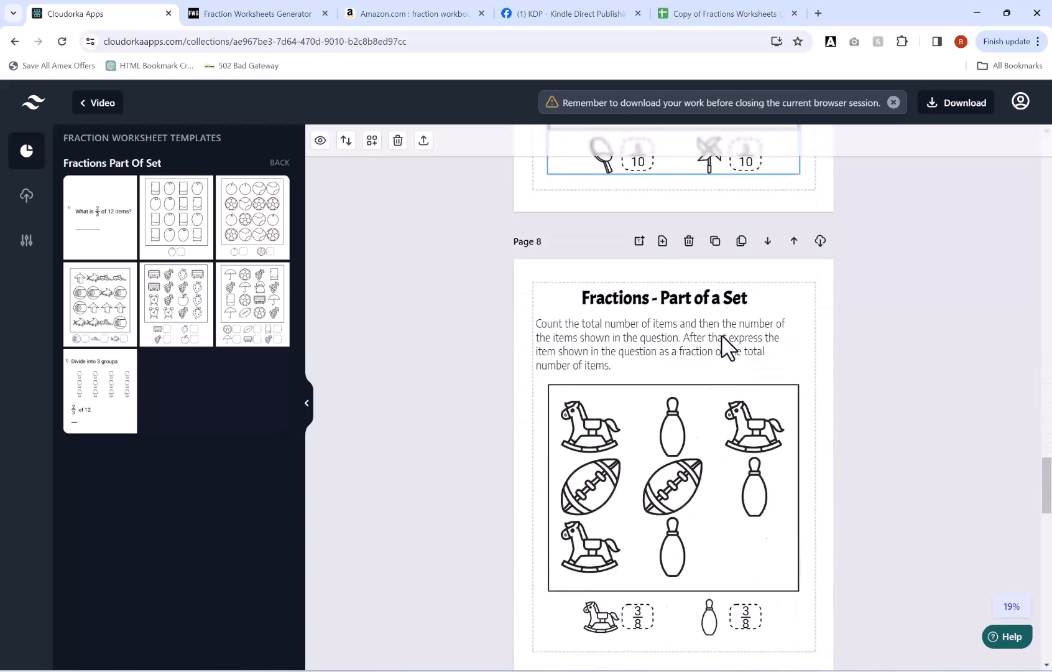
scroll(729, 349, "down", 10)
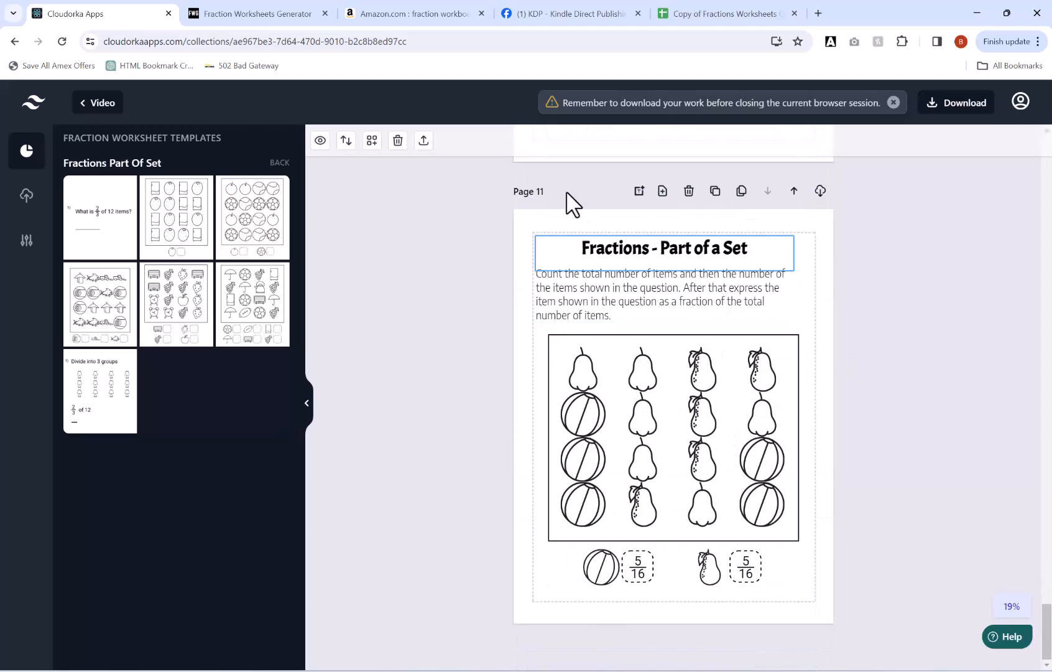
scroll(664, 206, "down", 1)
scroll(664, 205, "down", 5)
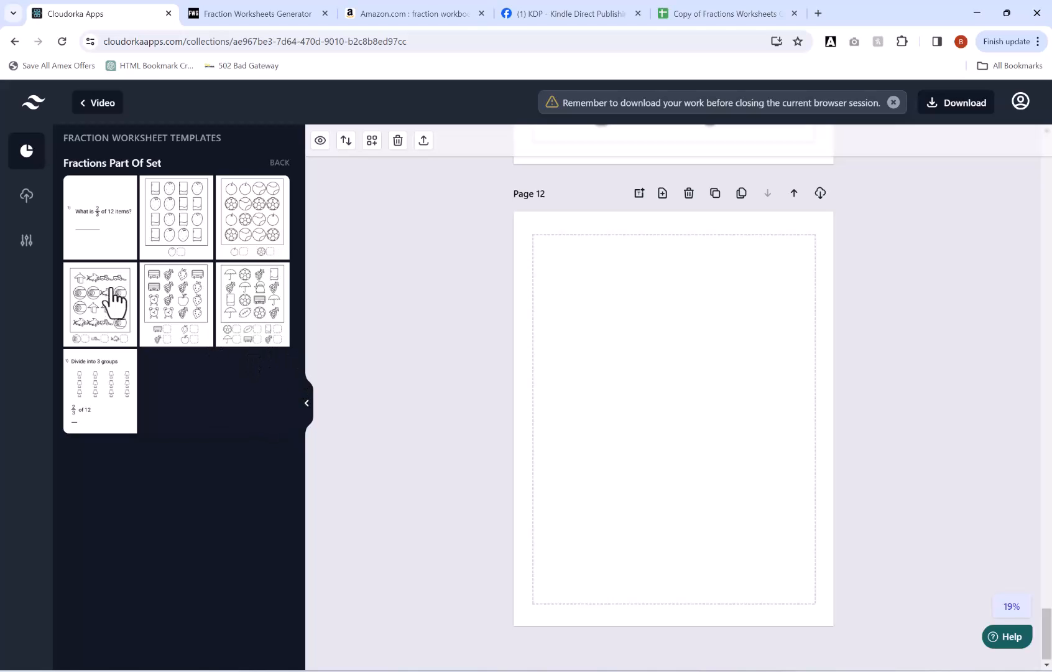
left_click(193, 315)
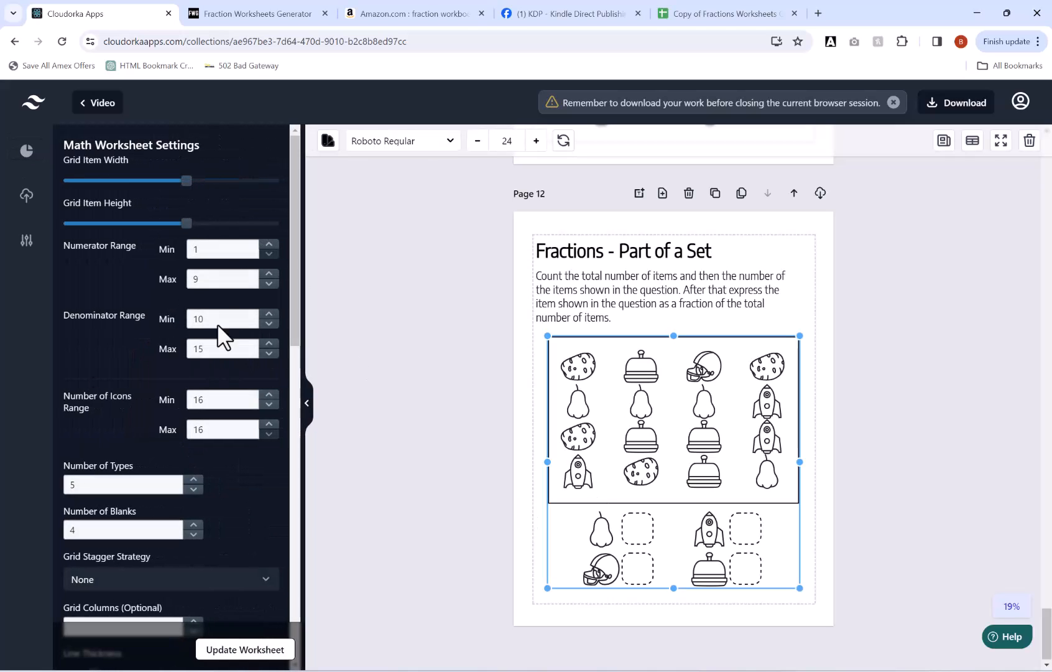
Set the Grid Stagger Strategy of page 12's icon grid to Odd and update the worksheet.
scroll(147, 304, "down", 3)
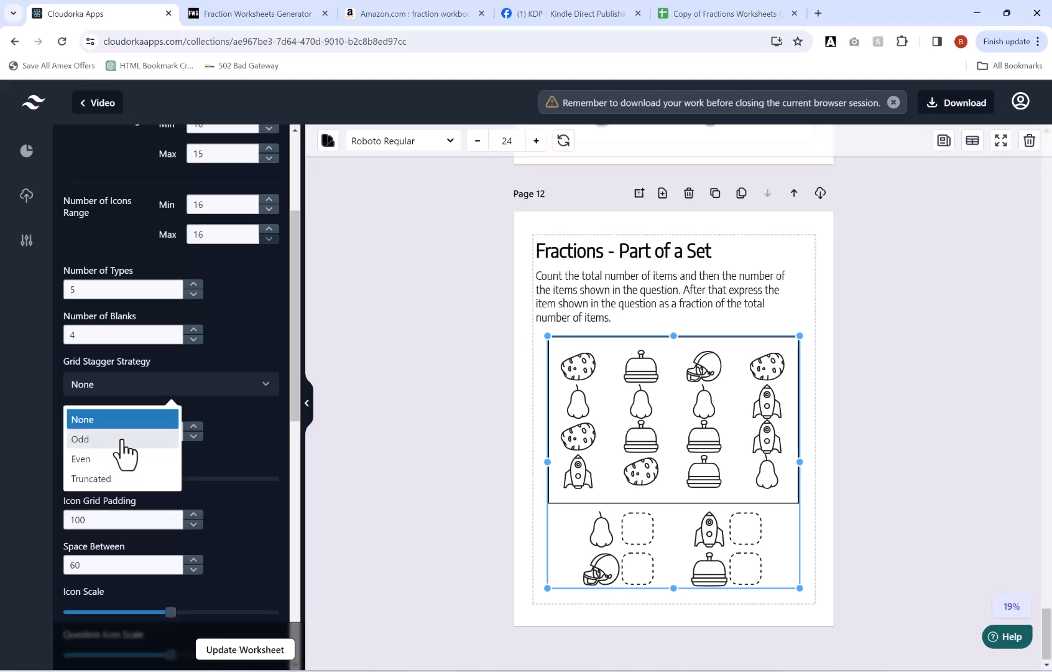
left_click(121, 439)
left_click(267, 649)
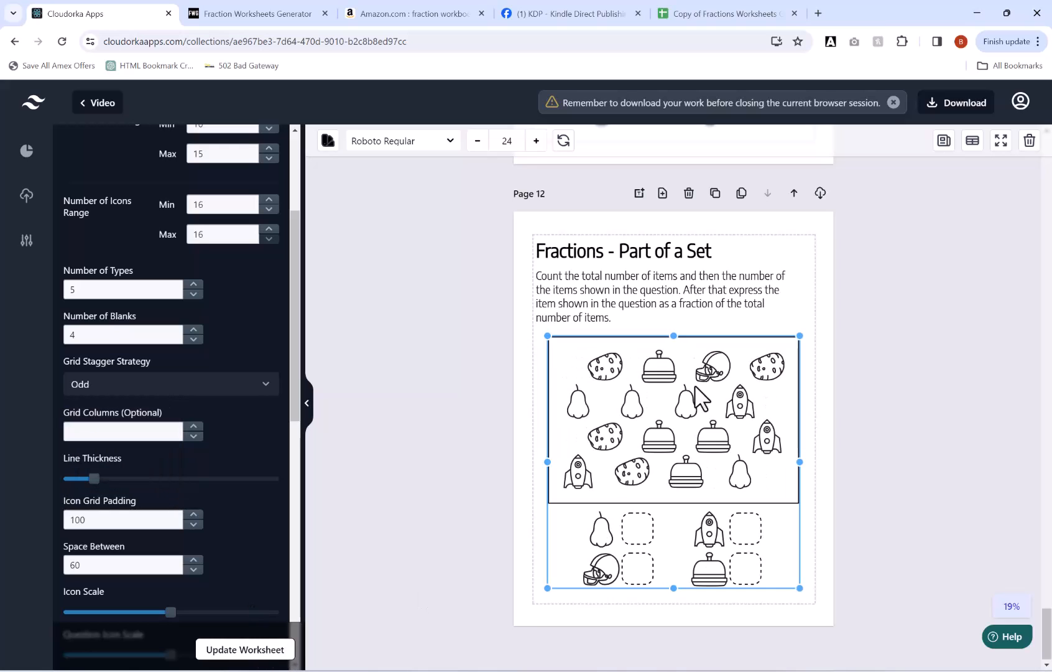
Increase the Icon Scale of page 12's grid slightly and update the worksheet.
scroll(239, 404, "down", 1)
scroll(238, 404, "down", 1)
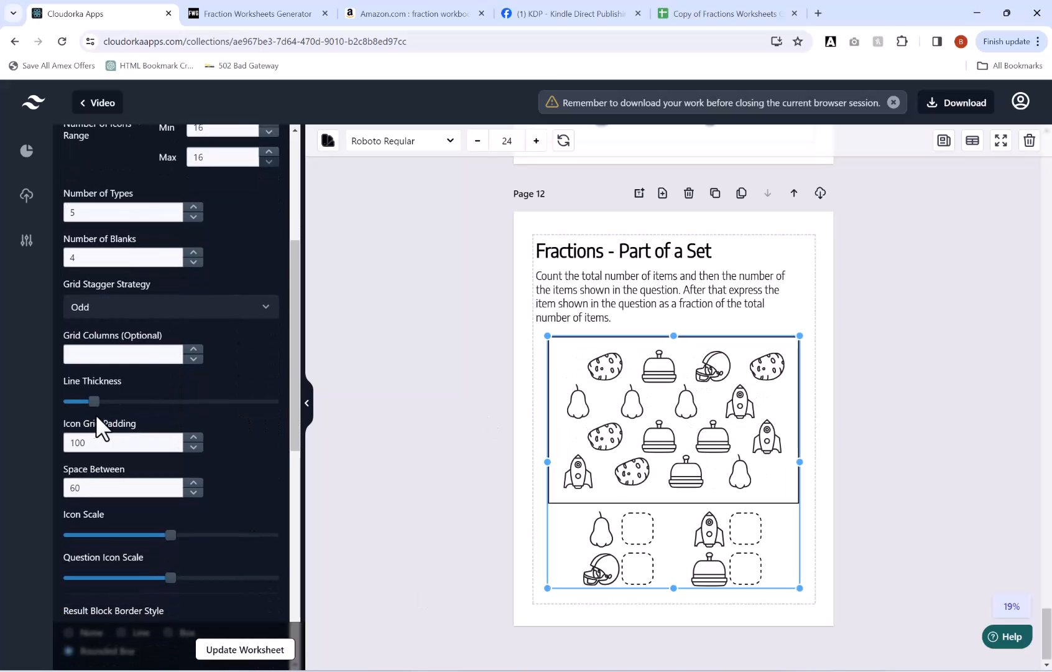
scroll(156, 420, "down", 2)
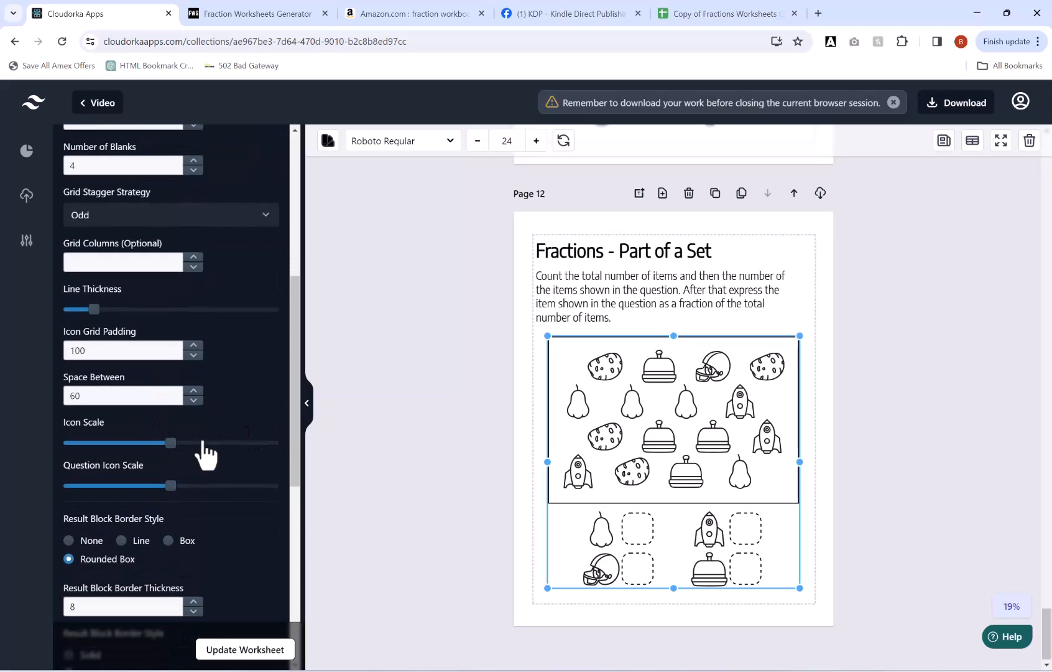
left_click_drag(171, 443, 192, 443)
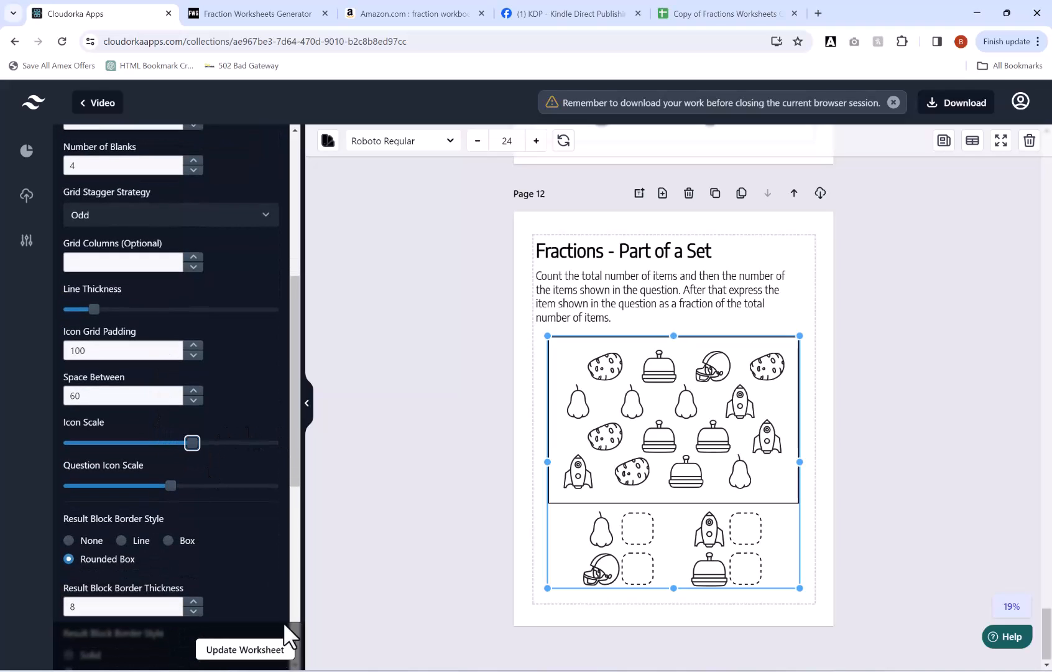
left_click(275, 657)
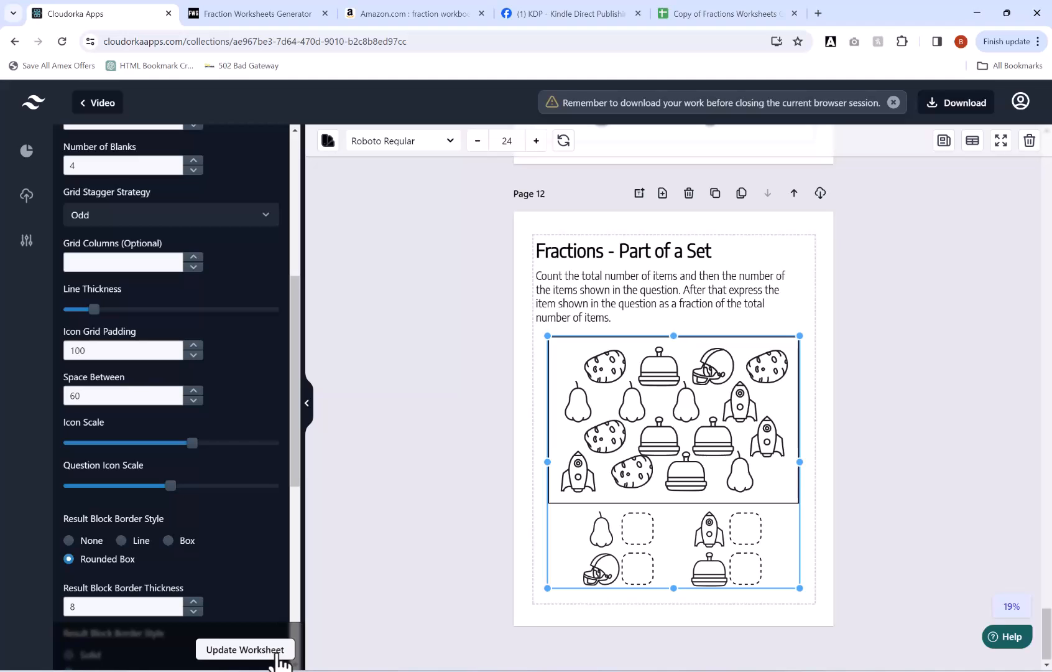
Review the result block and divider settings for page 12, and check which icons can be selected for its grid.
scroll(190, 508, "down", 3)
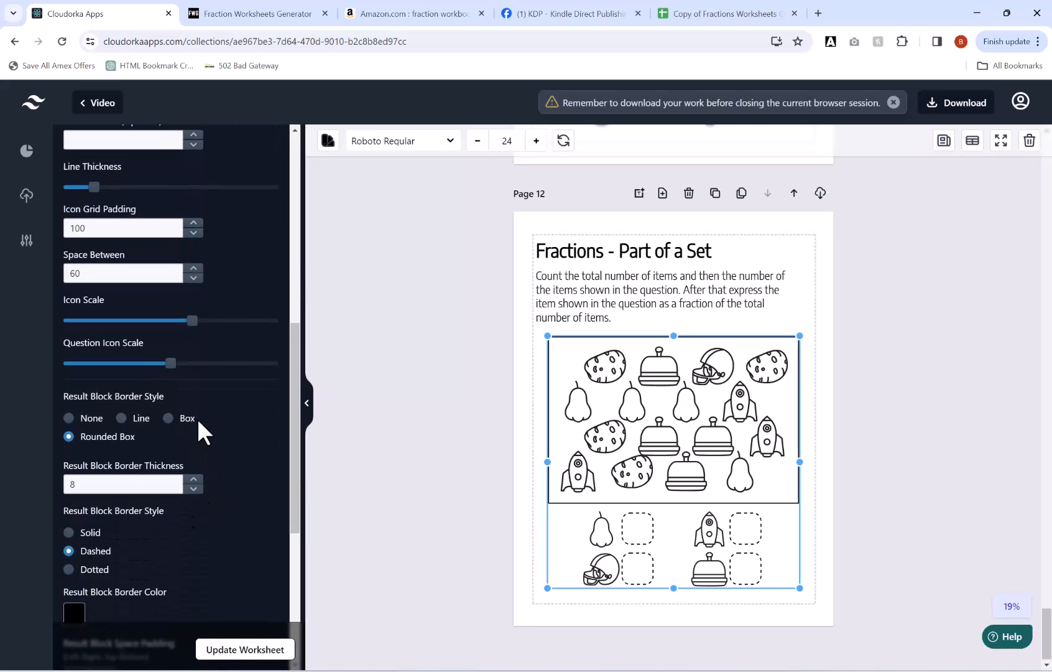
scroll(147, 373, "down", 5)
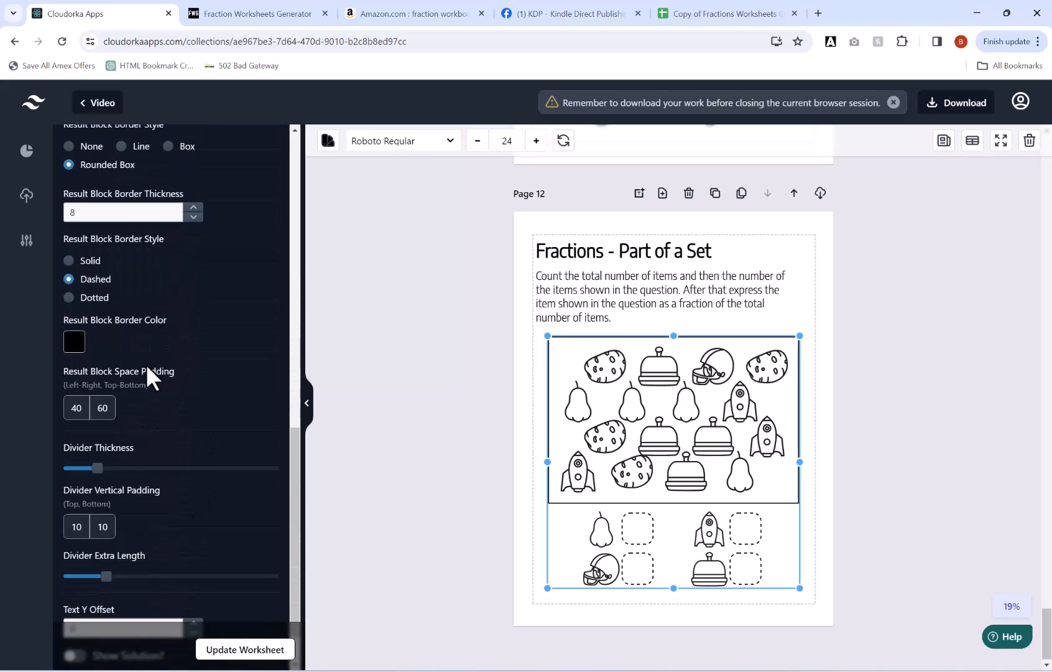
scroll(147, 367, "down", 1)
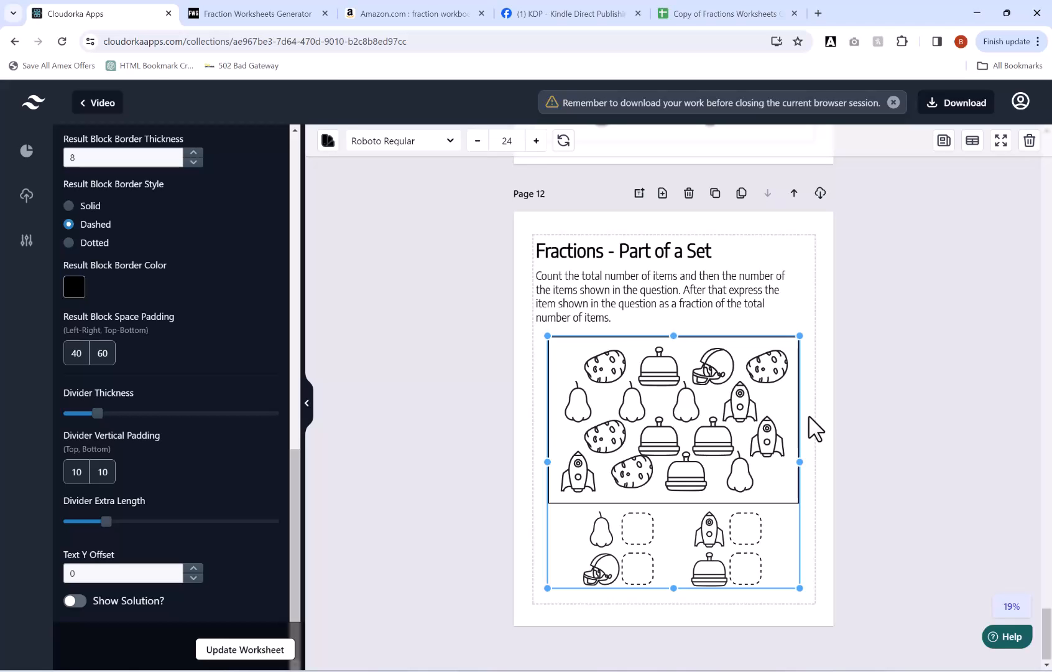
left_click(973, 143)
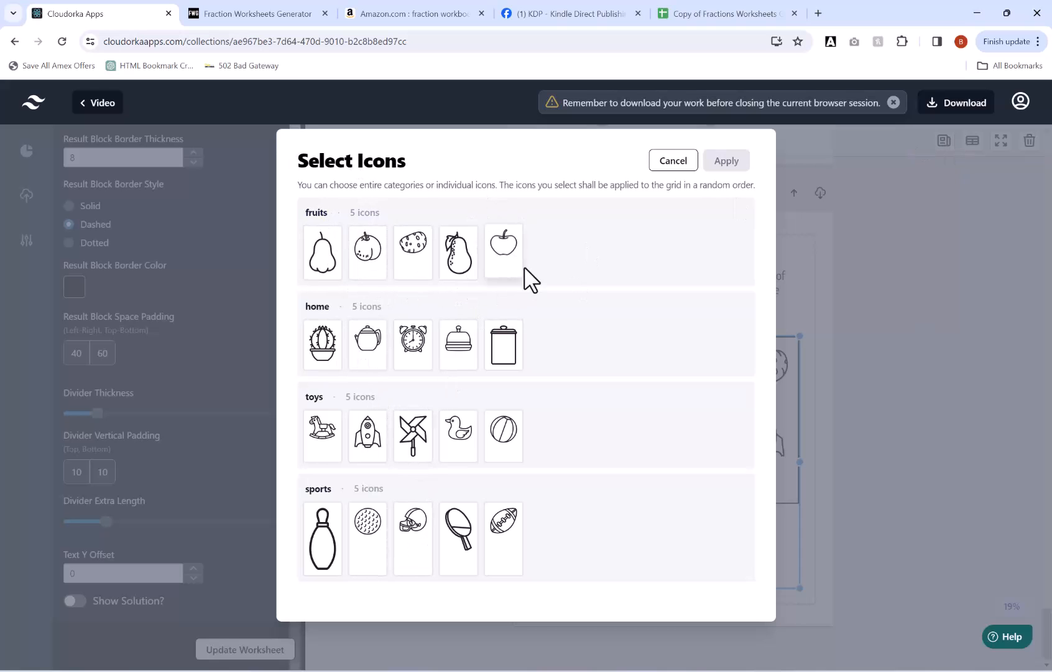
left_click(677, 167)
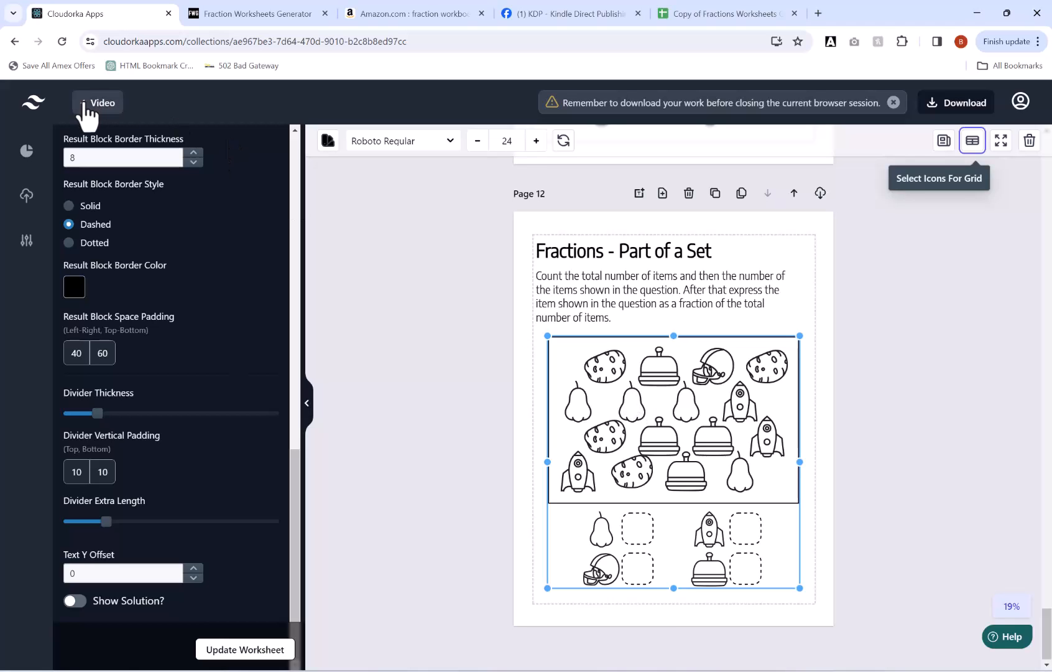
scroll(203, 359, "up", 10)
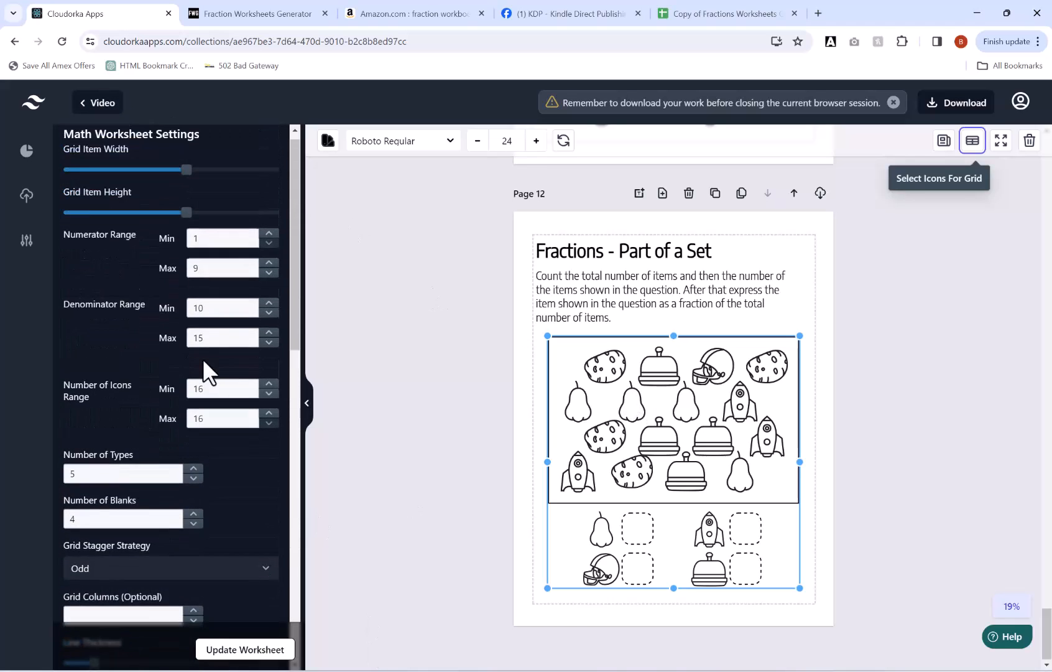
Delete the last two pages, page 12 and page 11.
left_click(512, 411)
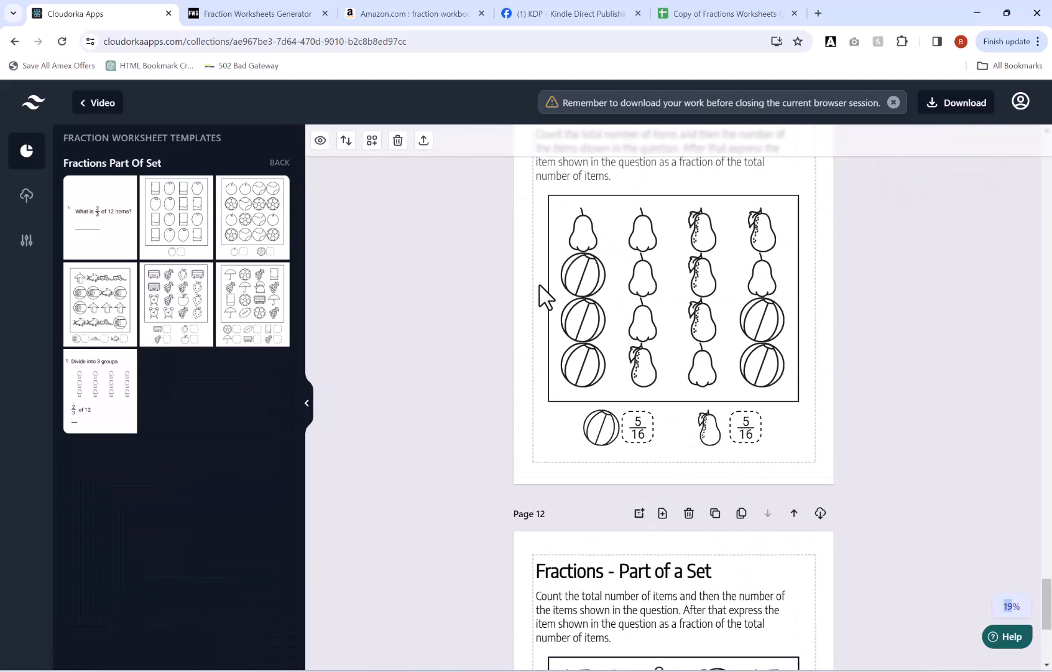
scroll(627, 426, "down", 5)
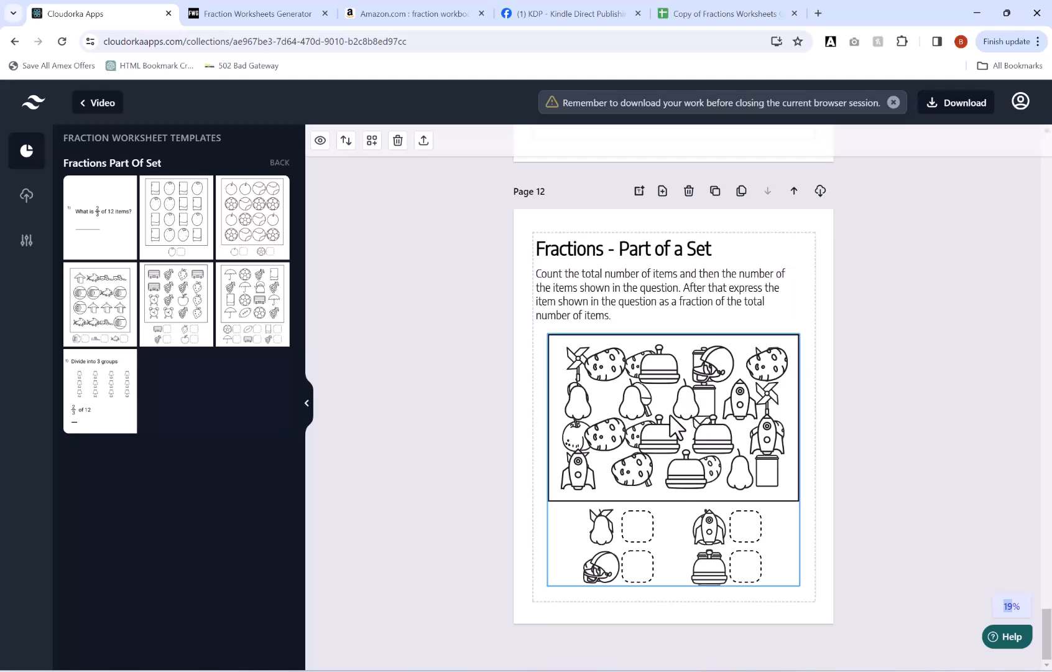
left_click(688, 191)
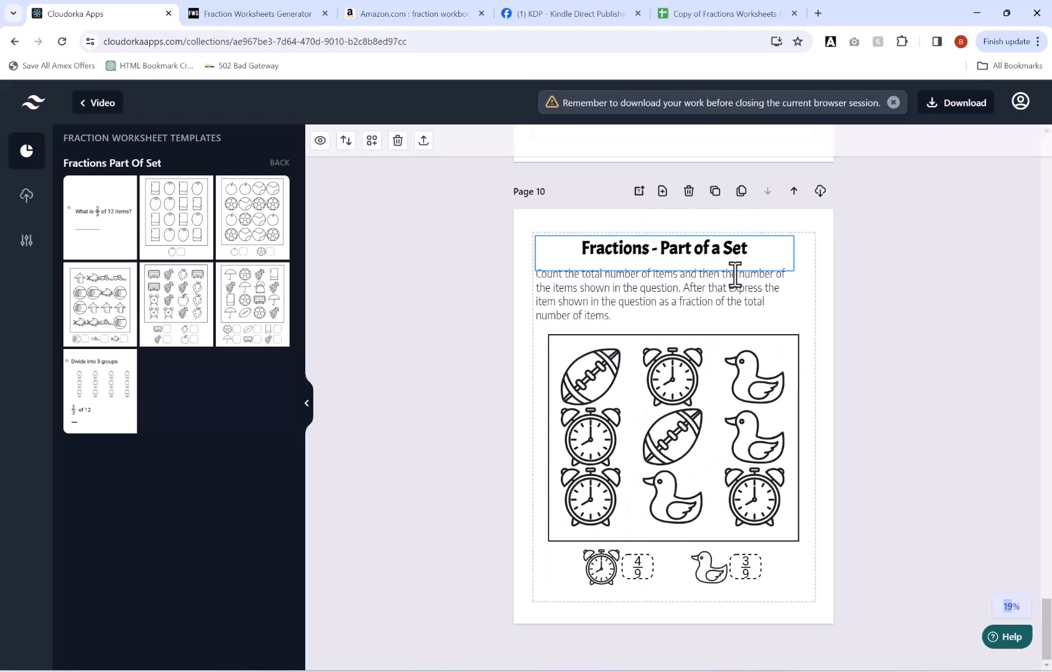
Add a blank page 11 and place the first Multiplying Fractions template on it.
left_click(663, 191)
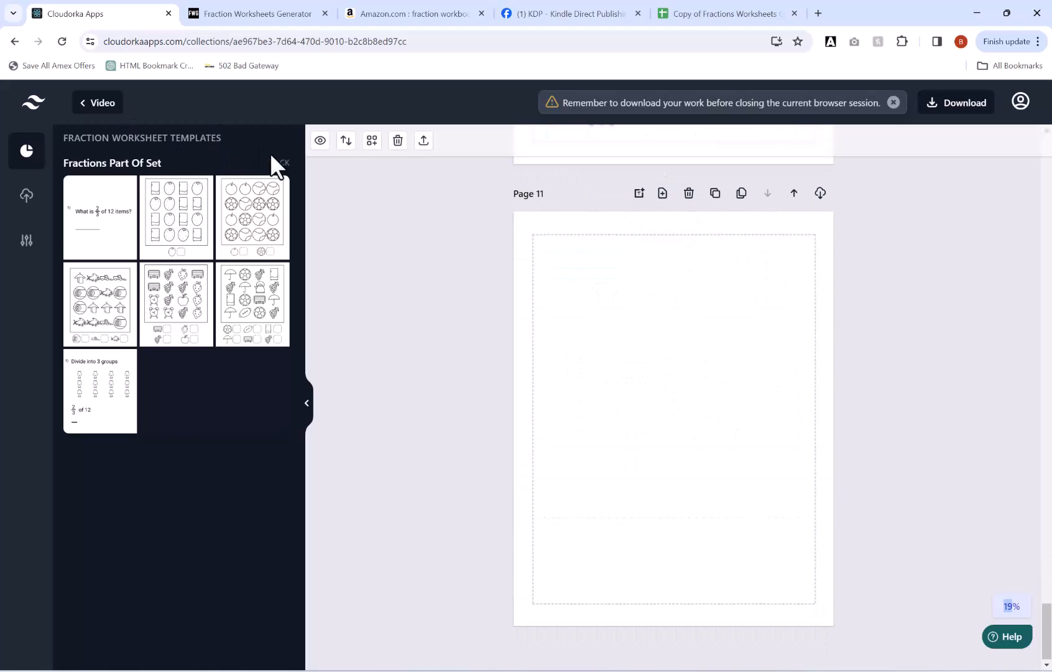
left_click(278, 165)
scroll(209, 367, "down", 10)
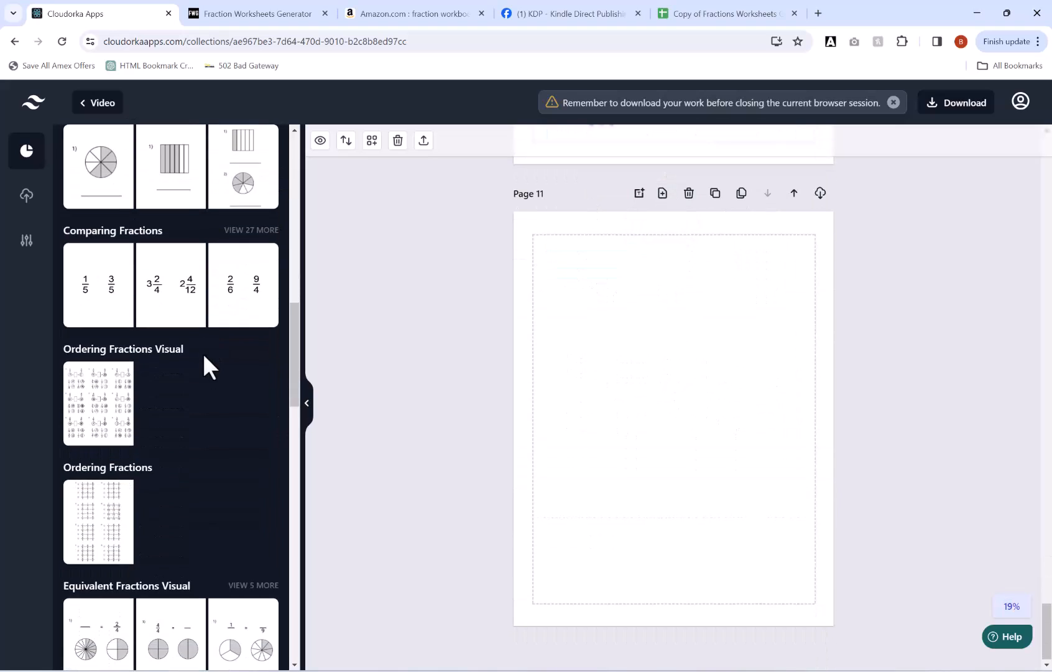
scroll(205, 367, "down", 8)
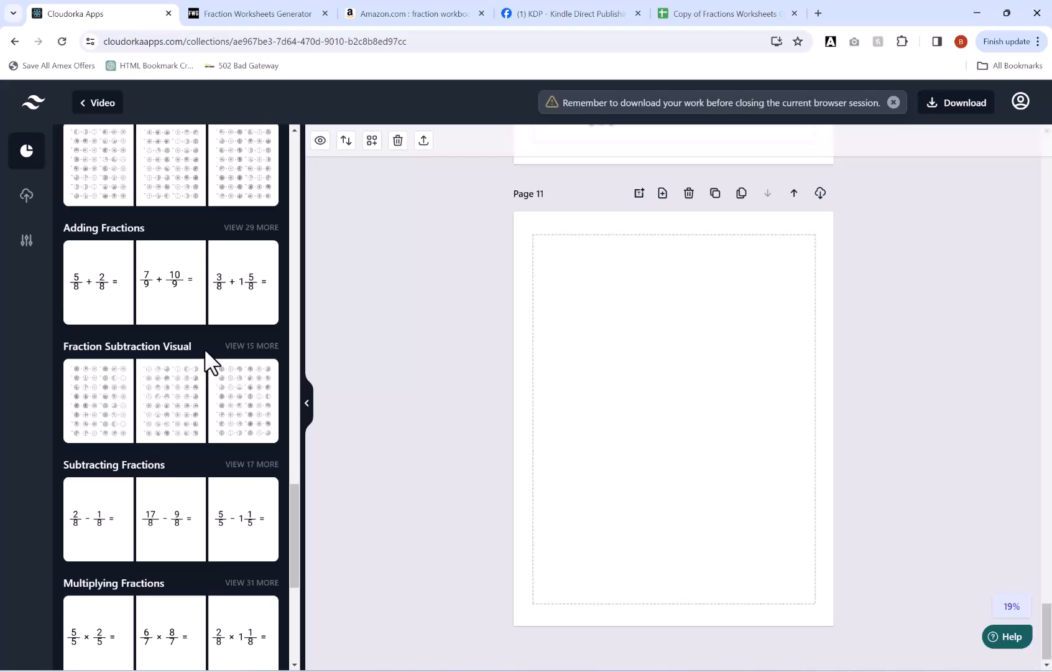
scroll(199, 345, "down", 6)
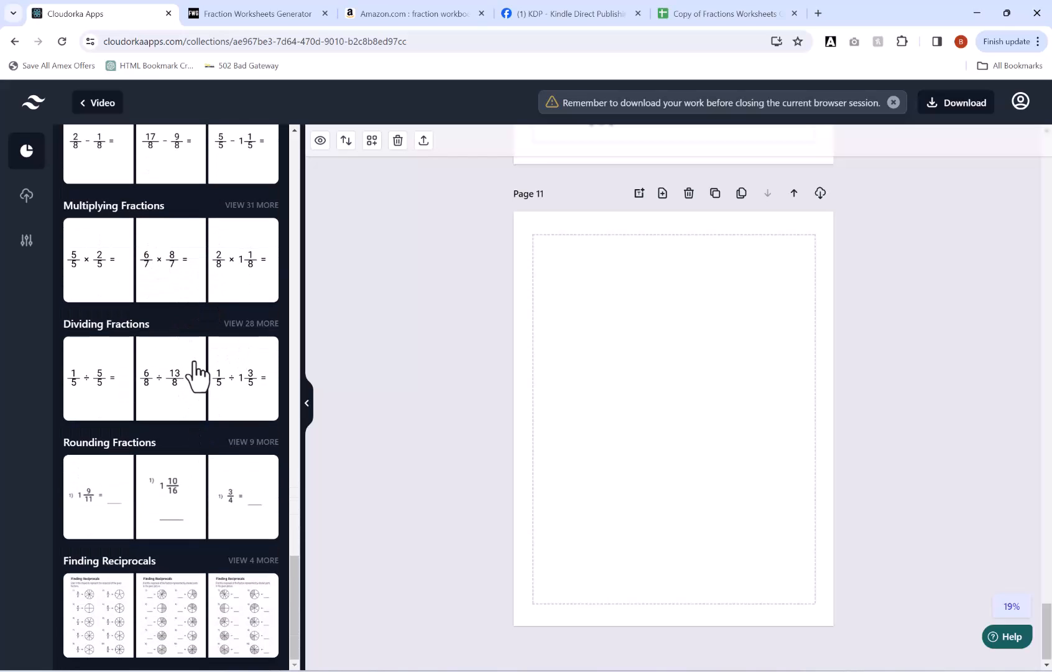
scroll(197, 373, "up", 1)
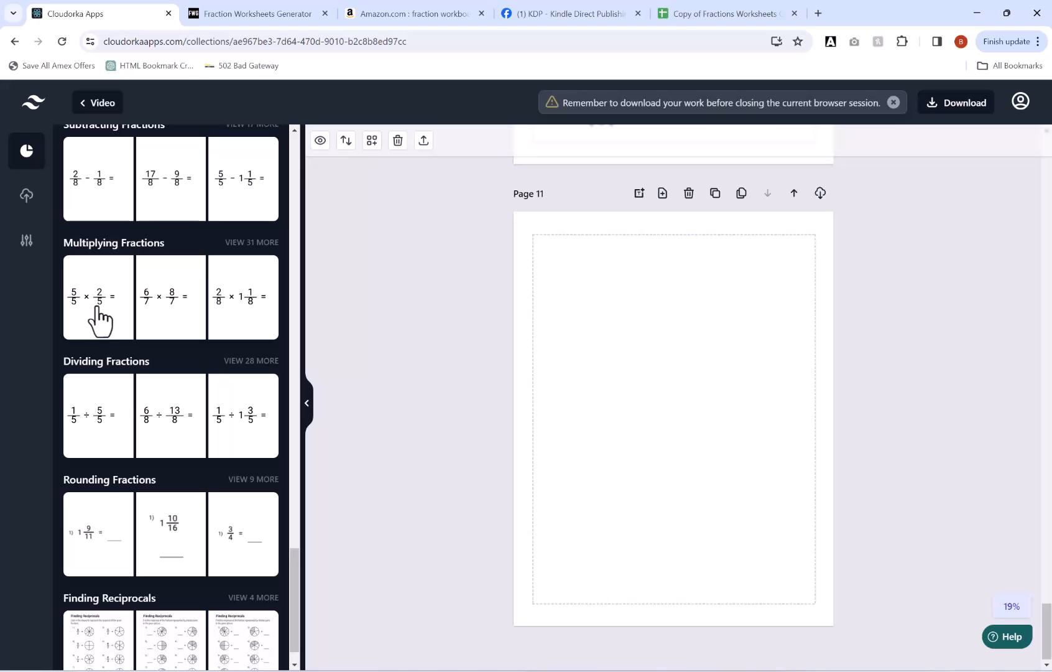
scroll(107, 308, "up", 3)
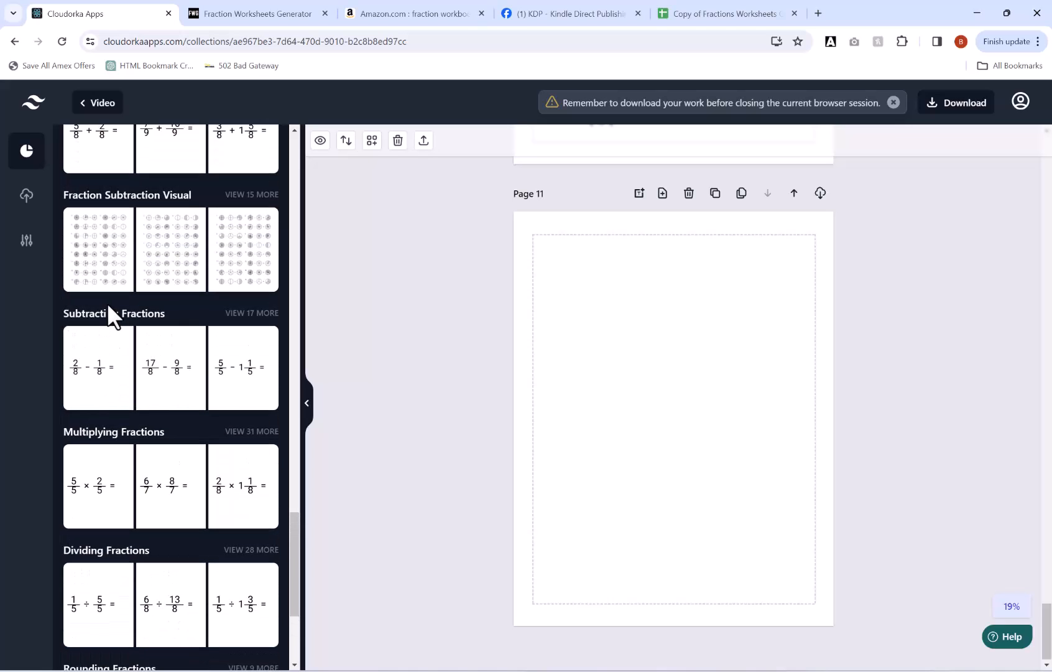
scroll(115, 311, "down", 3)
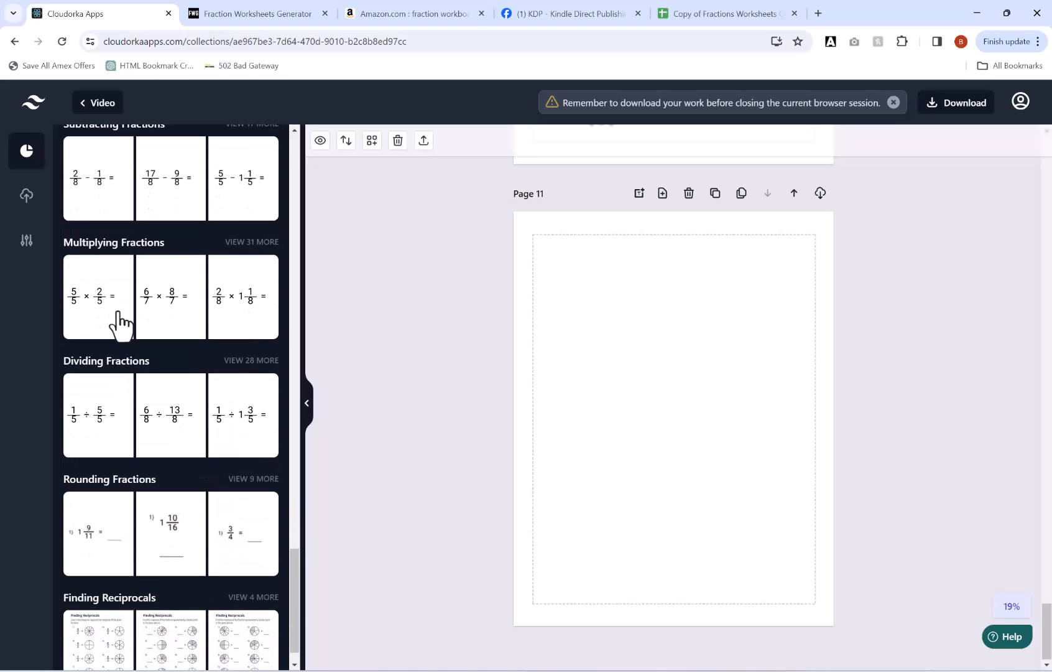
left_click(107, 309)
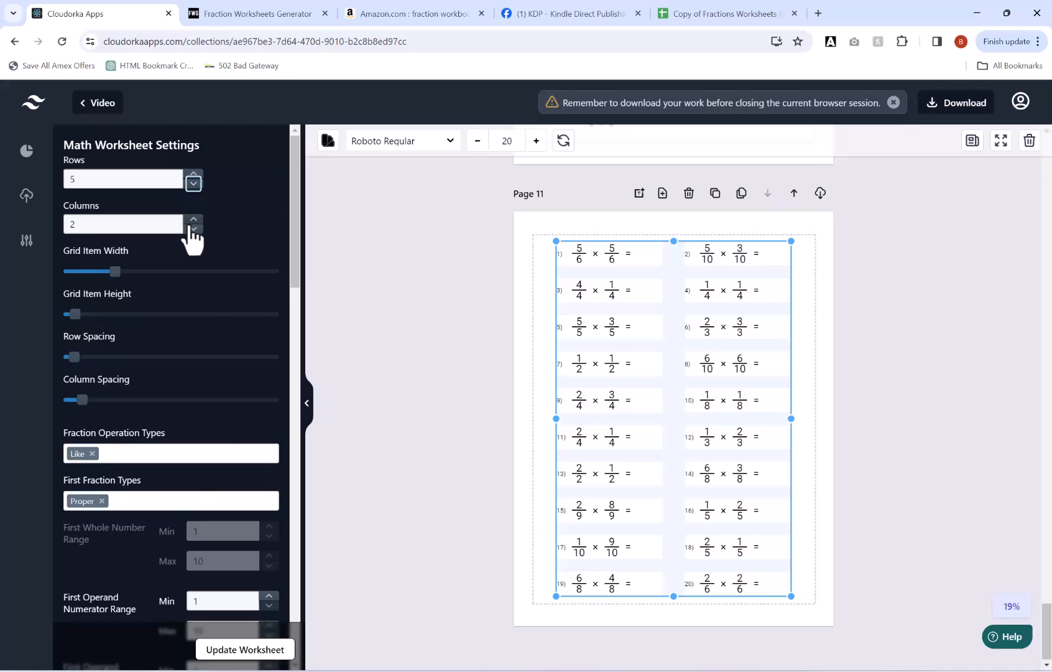
Reduce the multiplication problems to 5 rows, update the worksheet, and enlarge the grid to span the page margins.
left_click(260, 660)
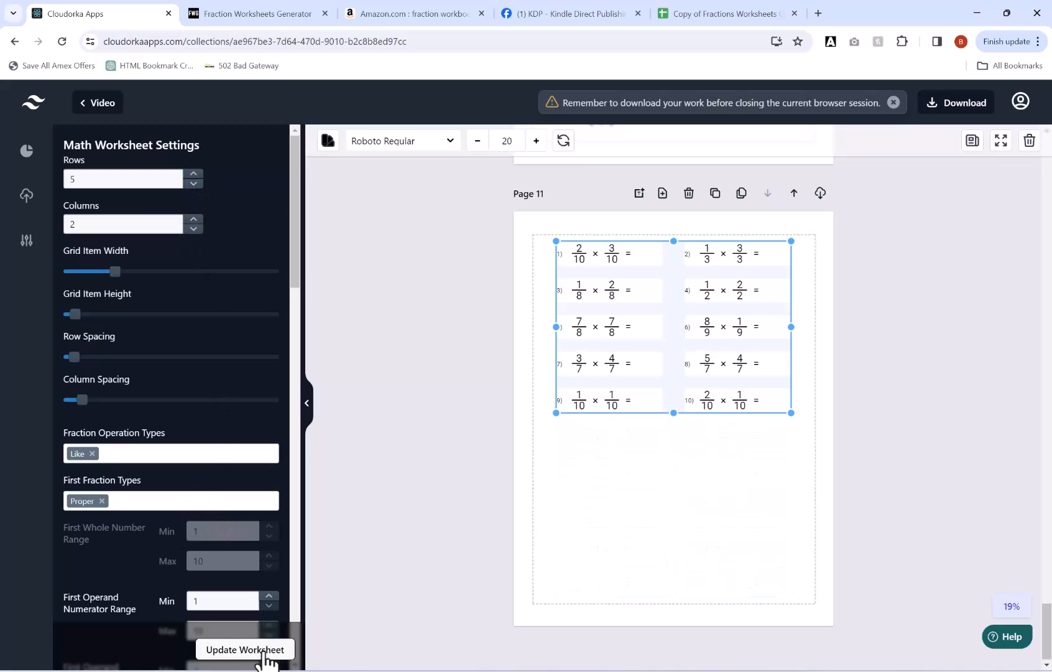
left_click(193, 173)
mouse_move(110, 267)
left_mouse_down()
mouse_move(79, 270)
mouse_move(115, 273)
left_mouse_up()
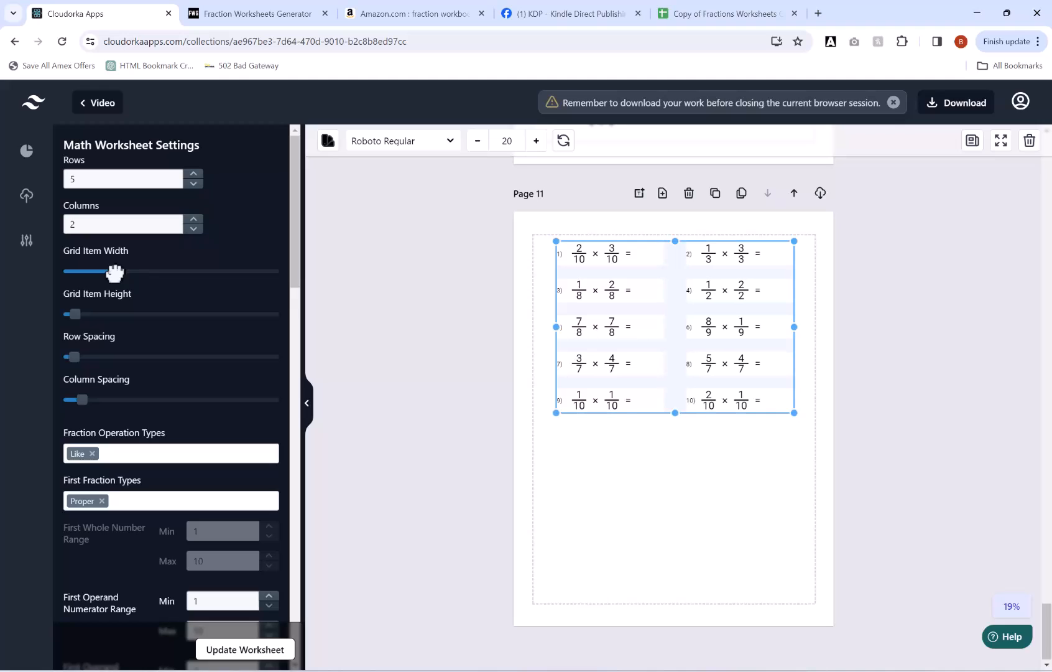
left_click_drag(794, 413, 812, 437)
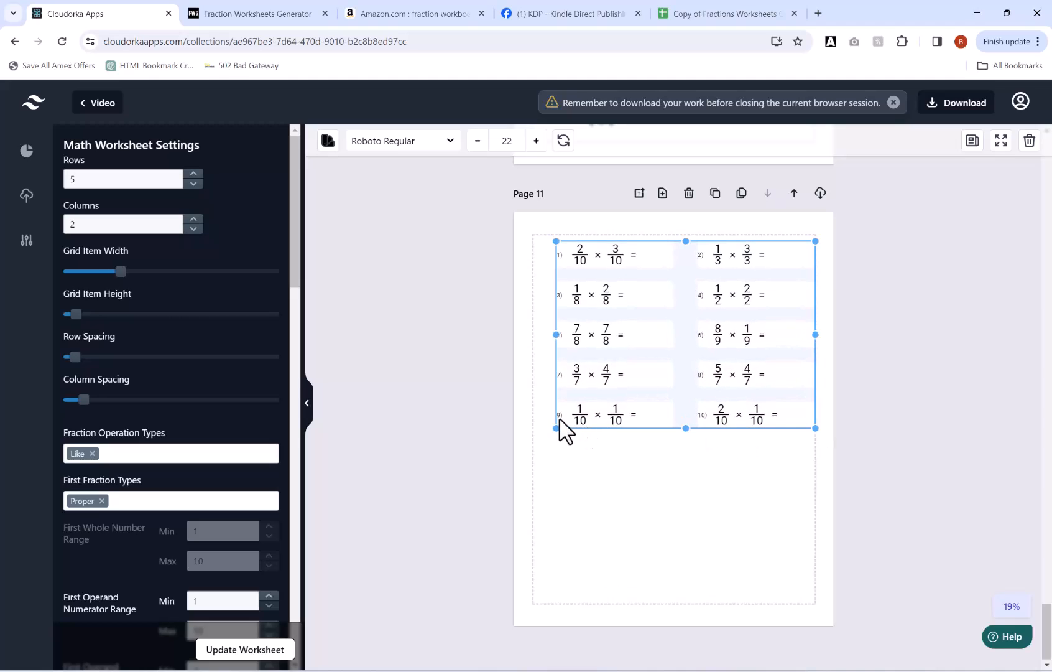
left_click_drag(553, 430, 538, 451)
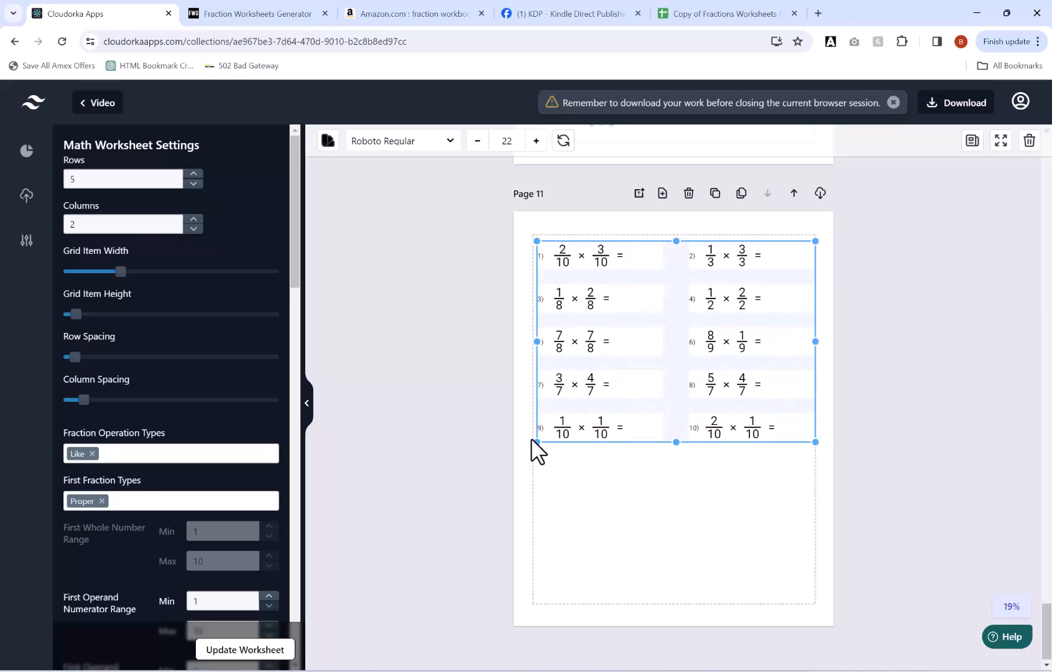
Set the multiplication grid to 8 rows, update the worksheet, and move the grid down to leave room for a title.
left_click(194, 173)
left_click(194, 173)
left_click(194, 173)
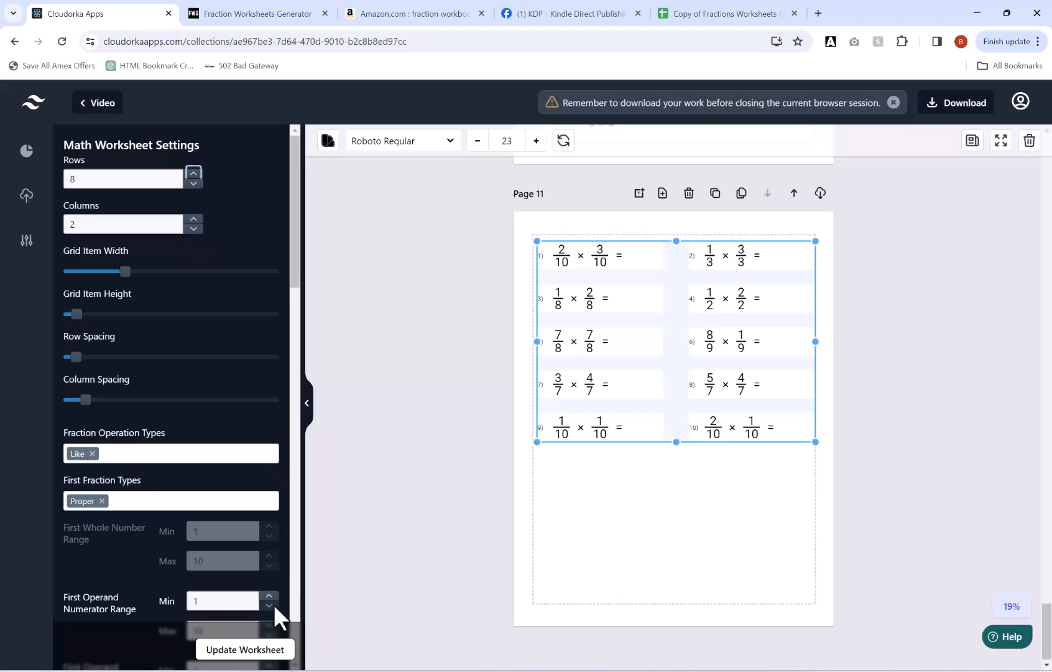
left_click(258, 649)
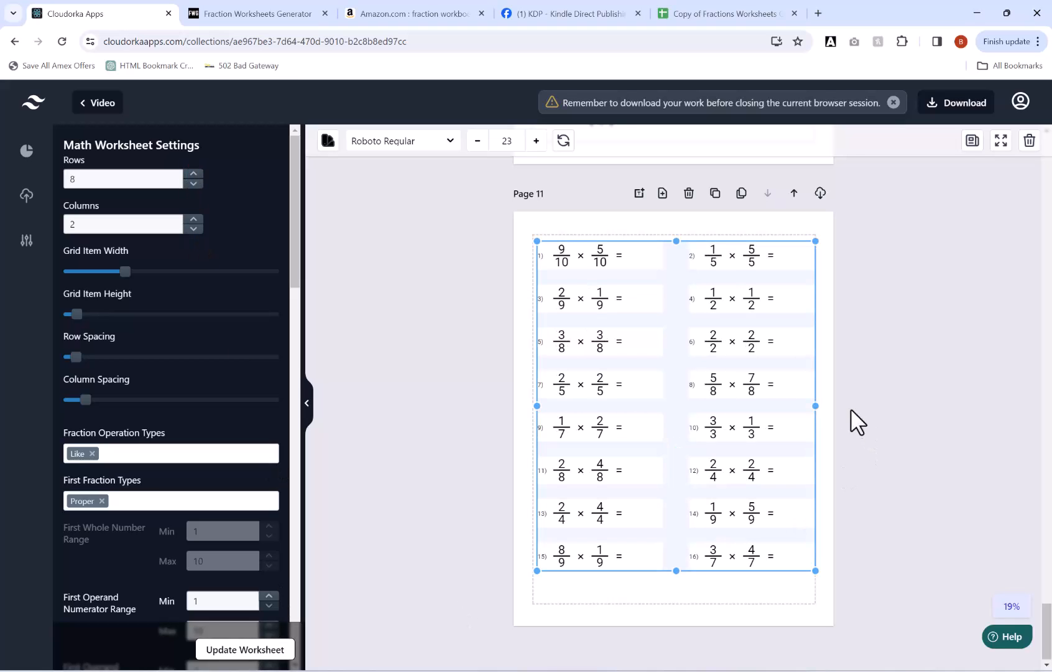
left_click_drag(651, 334, 651, 357)
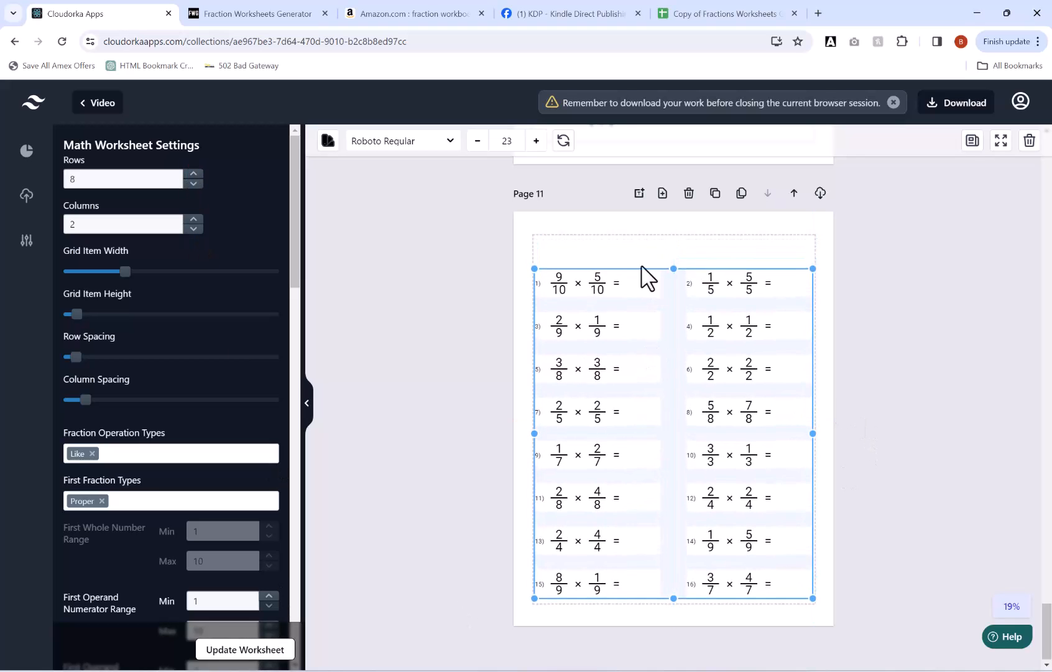
Add a text box above the multiplication grid on page 11 with the title "Multiplying Fractions".
left_click(640, 193)
left_click_drag(628, 428, 633, 265)
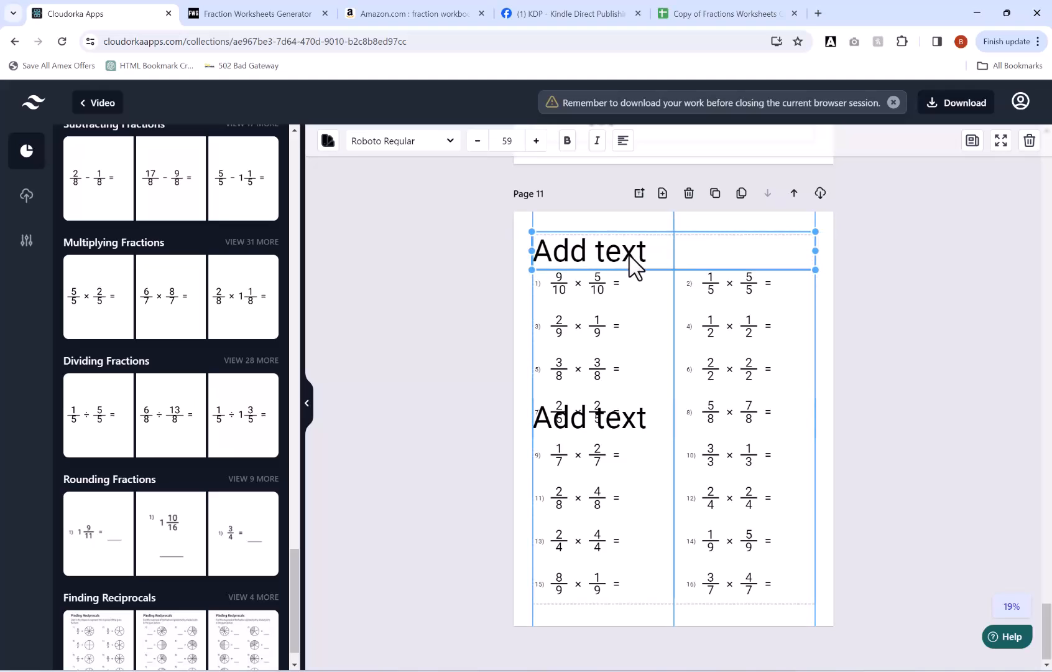
double_click(609, 252)
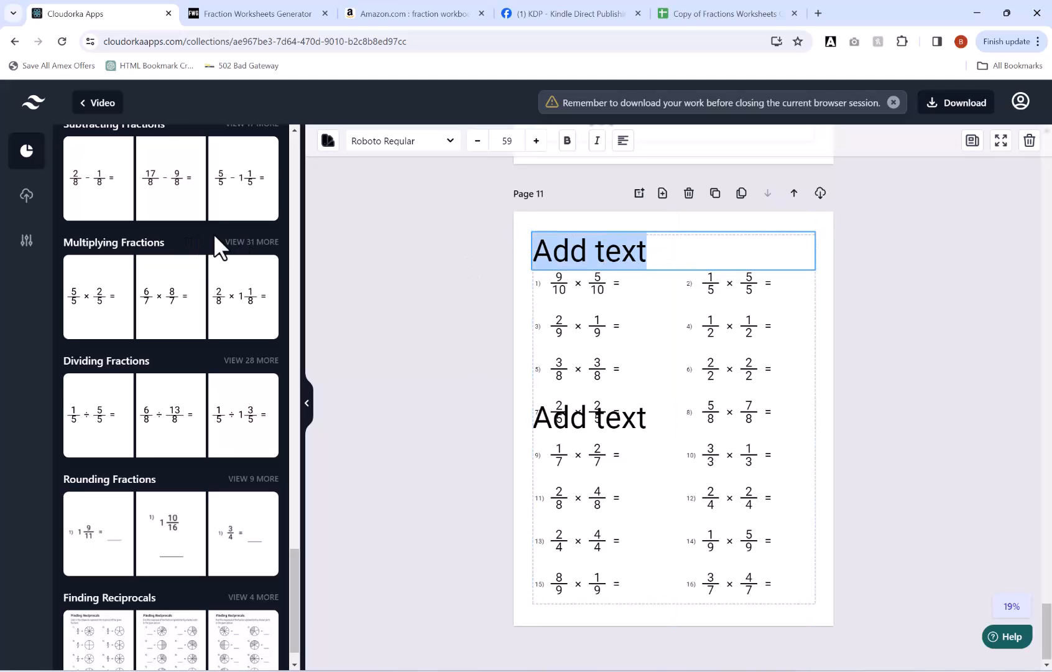
type("Multipl")
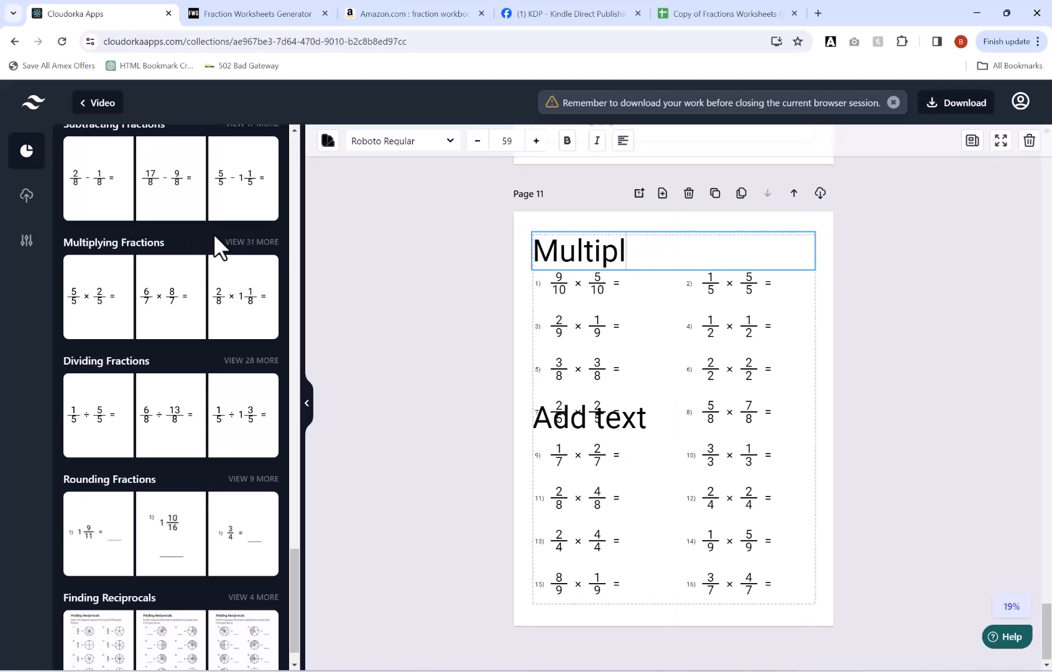
type("ying Fra")
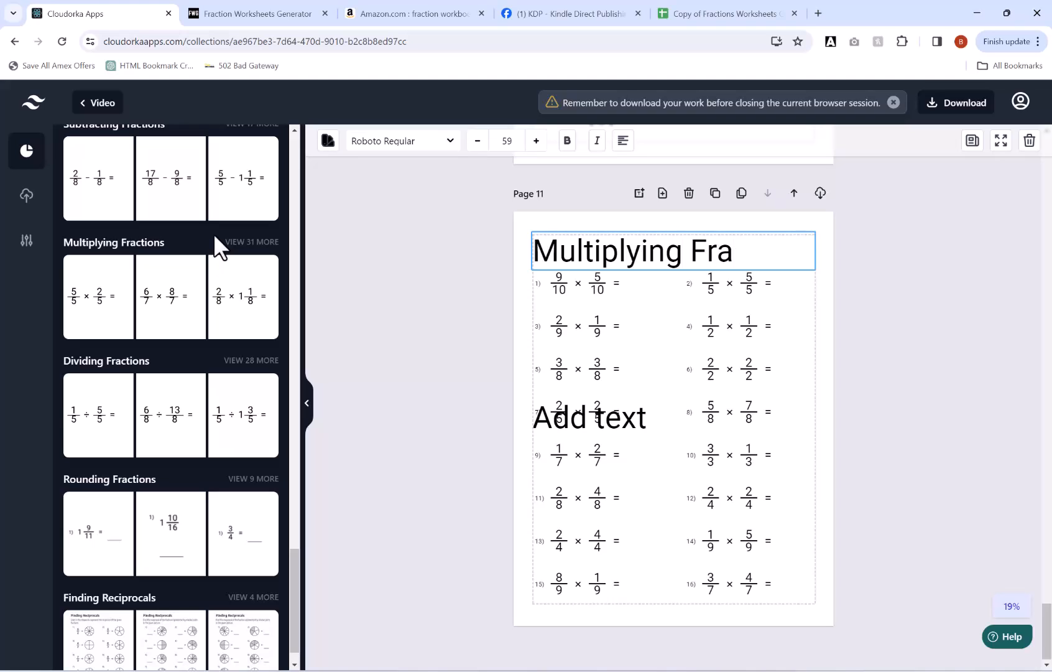
type("ctions")
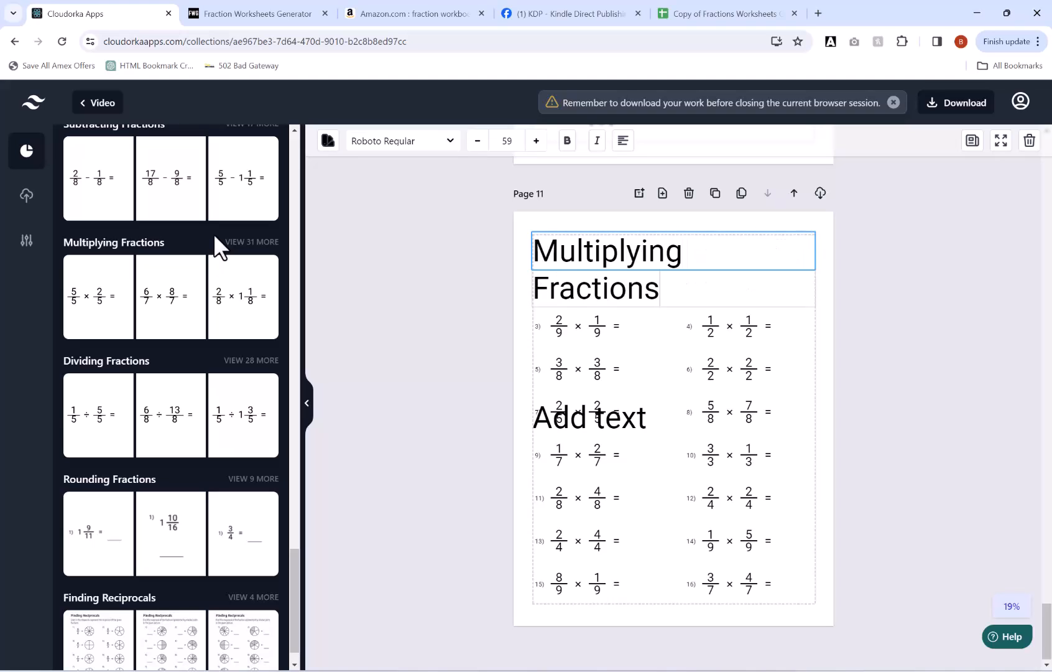
Reduce the Multiplying Fractions title to font size 42 so it fits on one line.
left_click(469, 138)
left_click(470, 138)
left_click(470, 139)
left_click(471, 138)
left_click(471, 139)
left_click(471, 139)
left_click(471, 139)
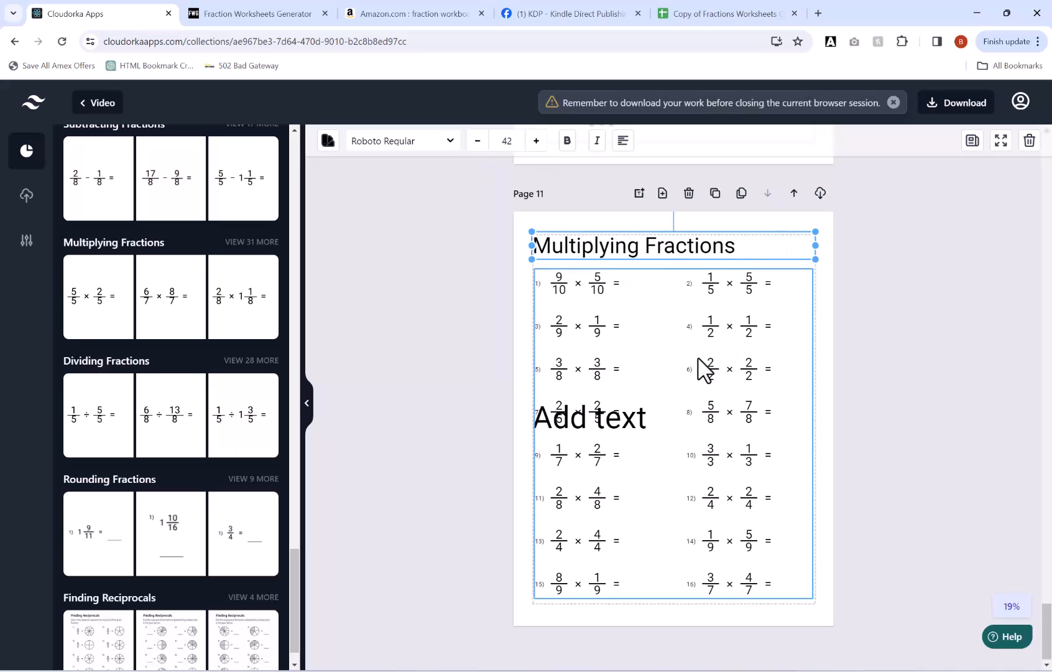
Delete the leftover "Add text" placeholder over the grid and center-align the Multiplying Fractions title.
left_click(625, 425)
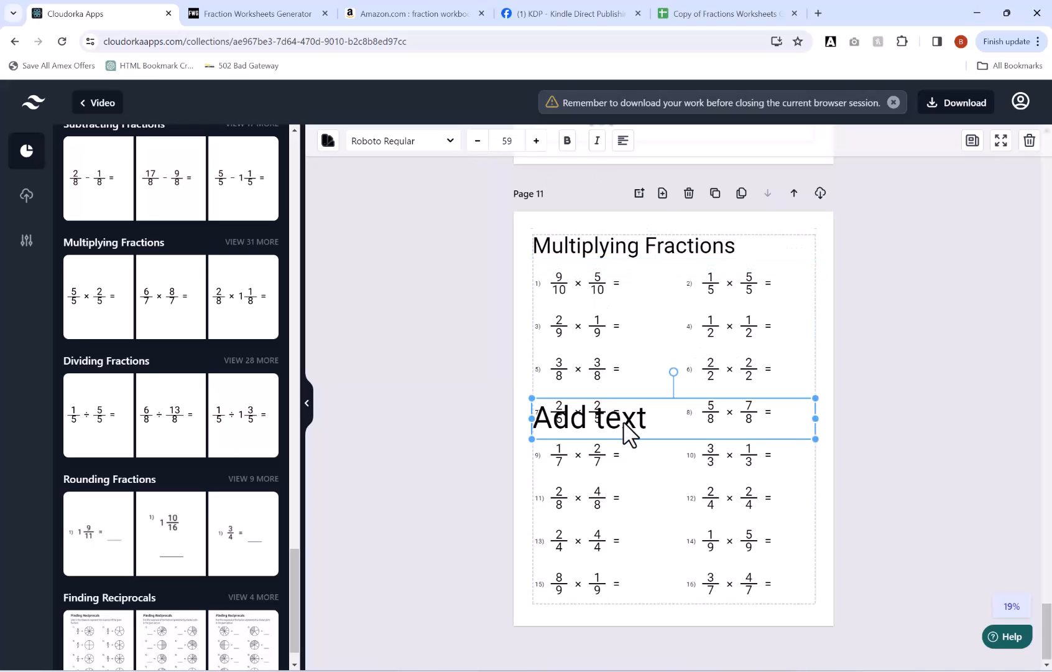
key("Delete")
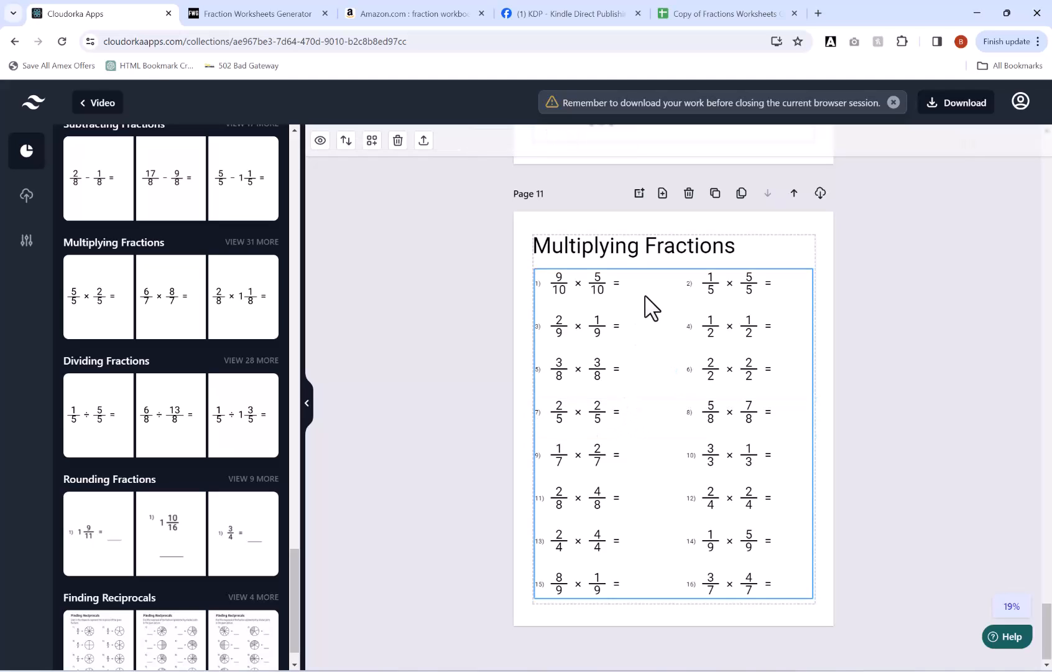
left_click(650, 249)
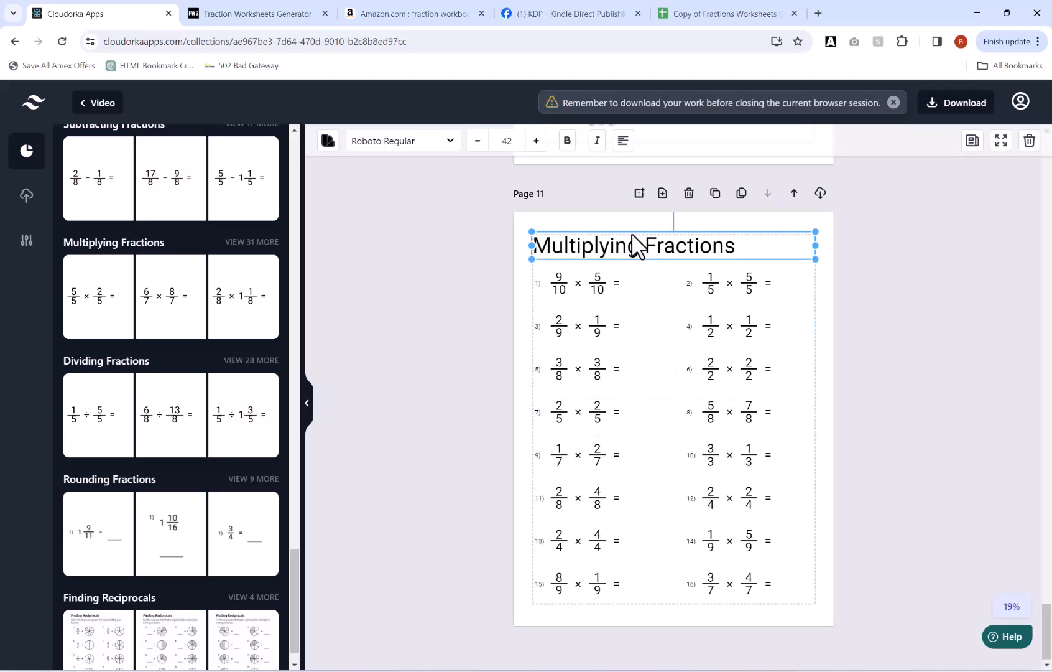
left_click(622, 141)
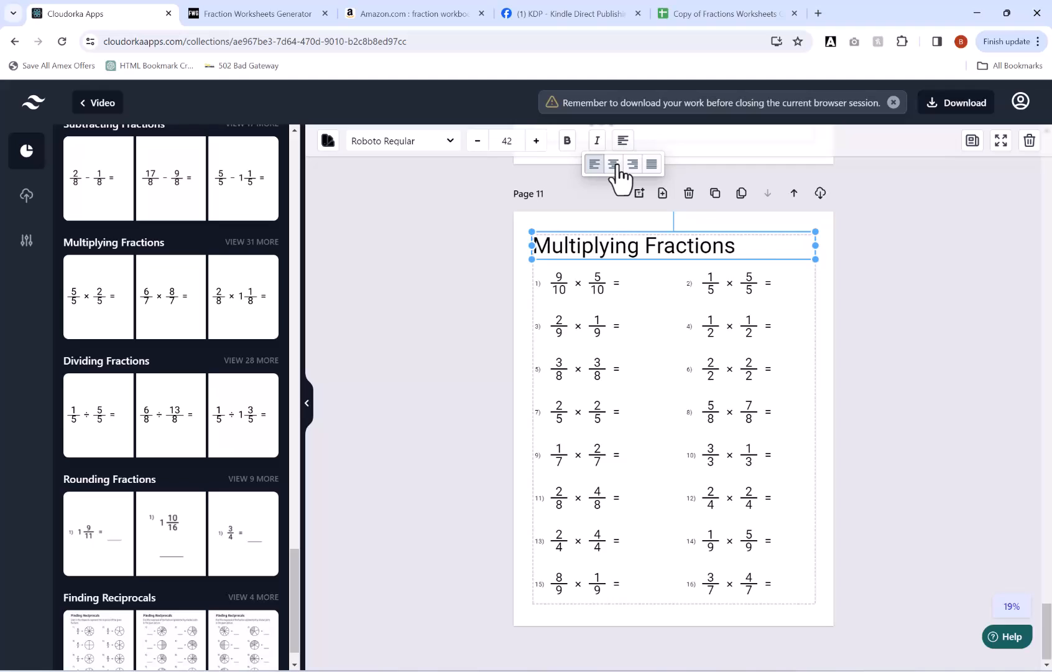
left_click(613, 164)
left_click(960, 353)
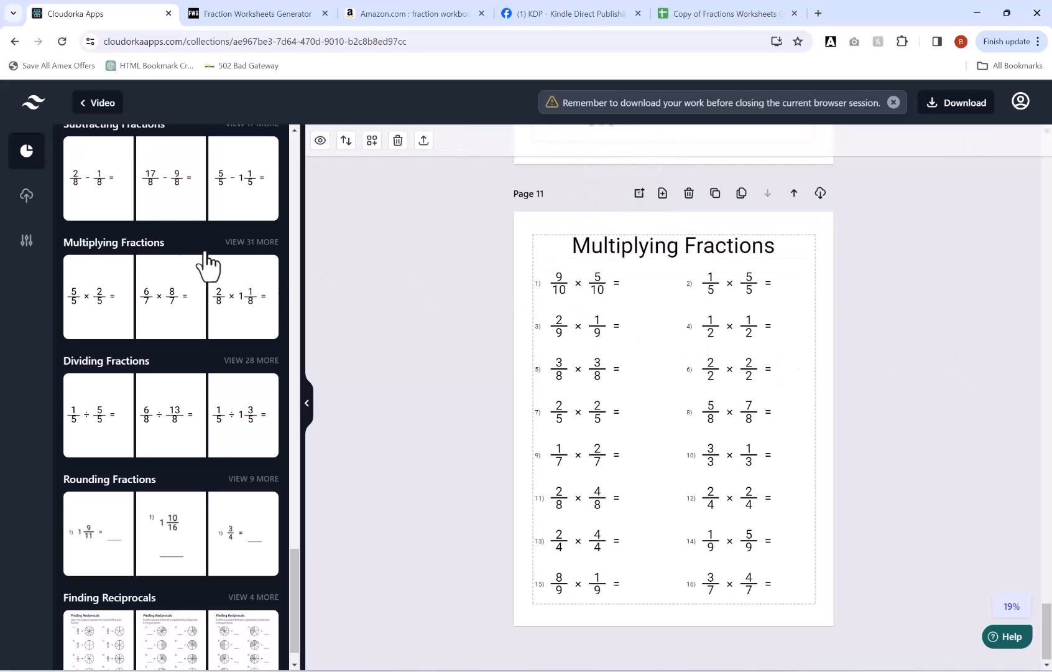
Review the fraction template categories, the image upload area, and the worksheets on pages 10 and 11.
scroll(396, 278, "up", 6)
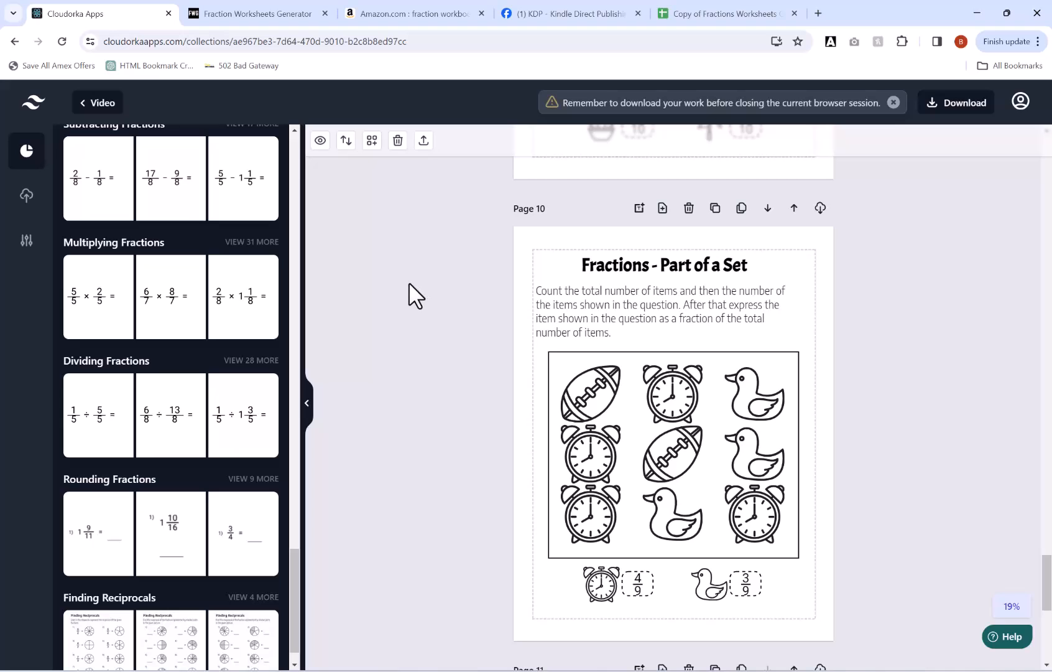
scroll(235, 321, "up", 3)
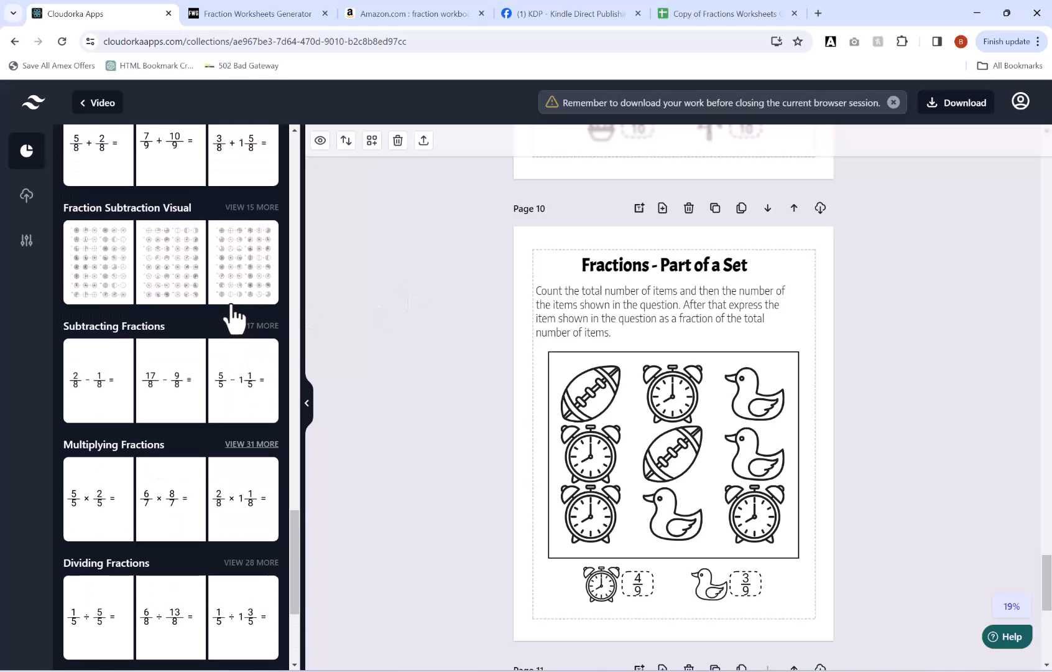
scroll(200, 261, "up", 3)
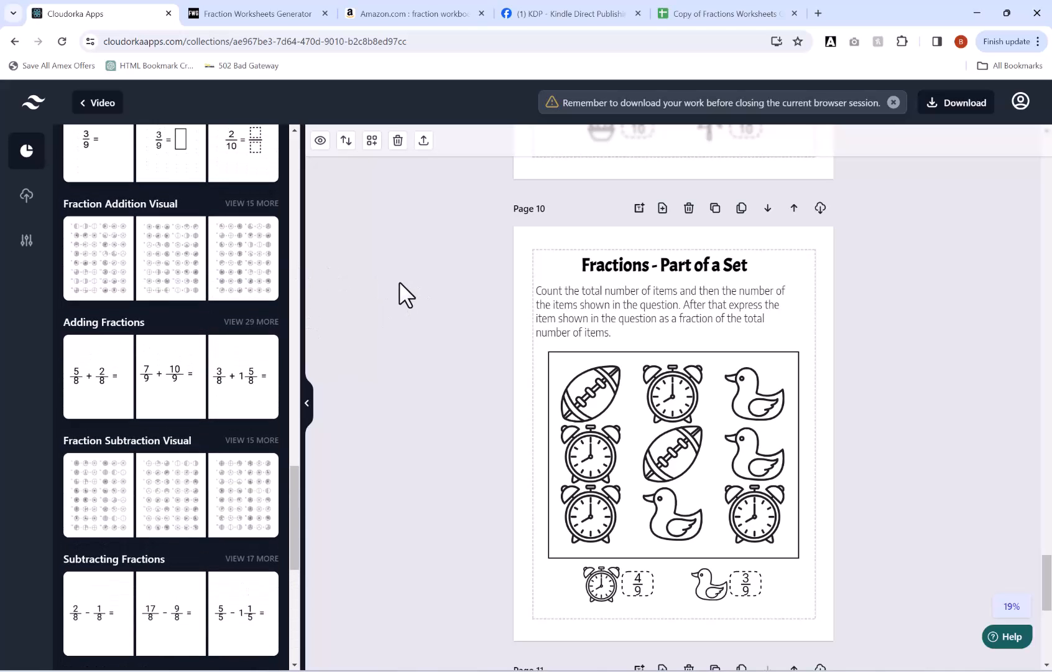
scroll(399, 292, "up", 2)
scroll(464, 317, "down", 8)
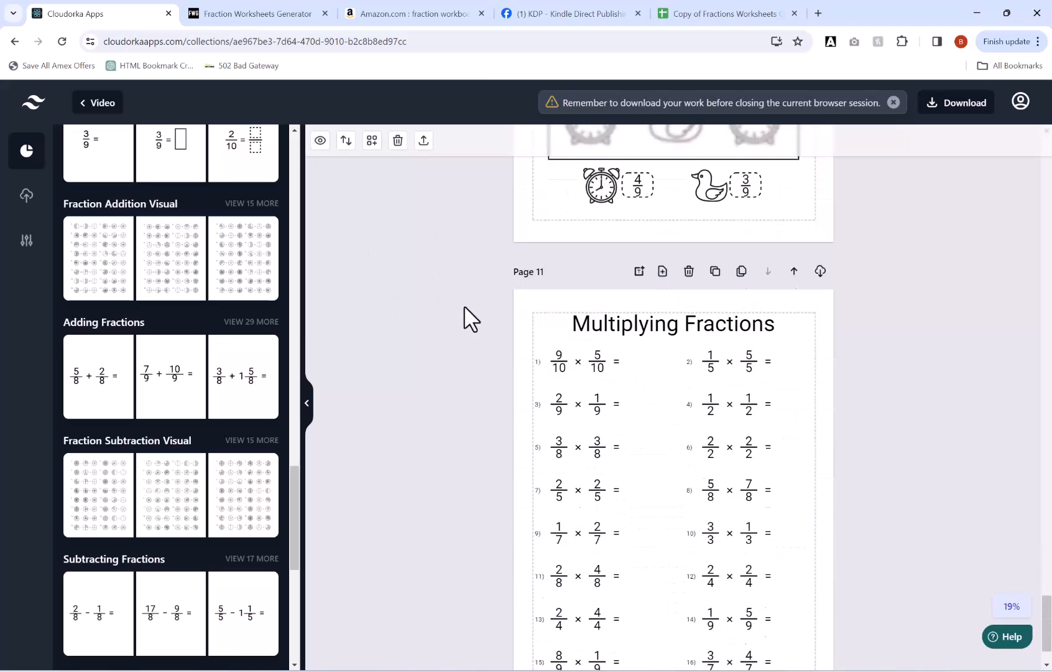
left_click(26, 196)
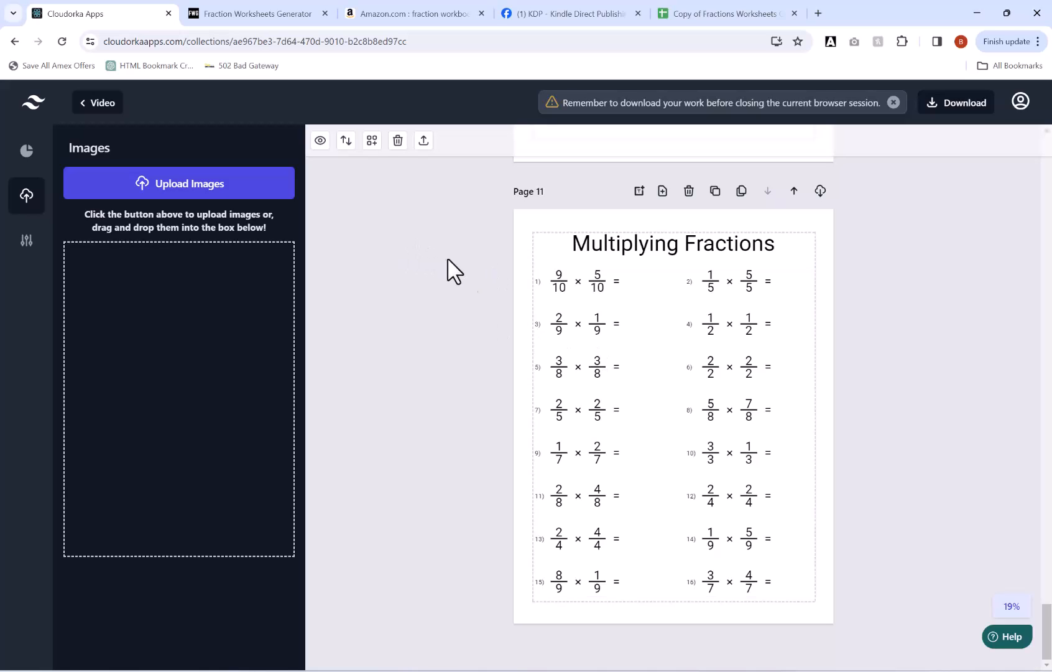
scroll(747, 386, "up", 10)
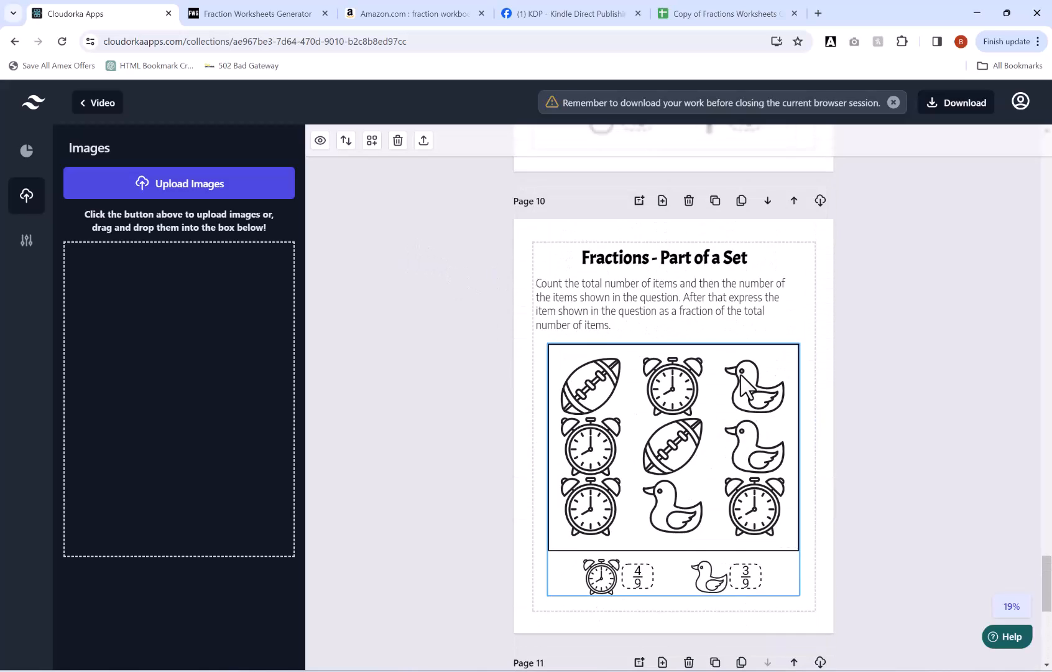
scroll(747, 385, "down", 8)
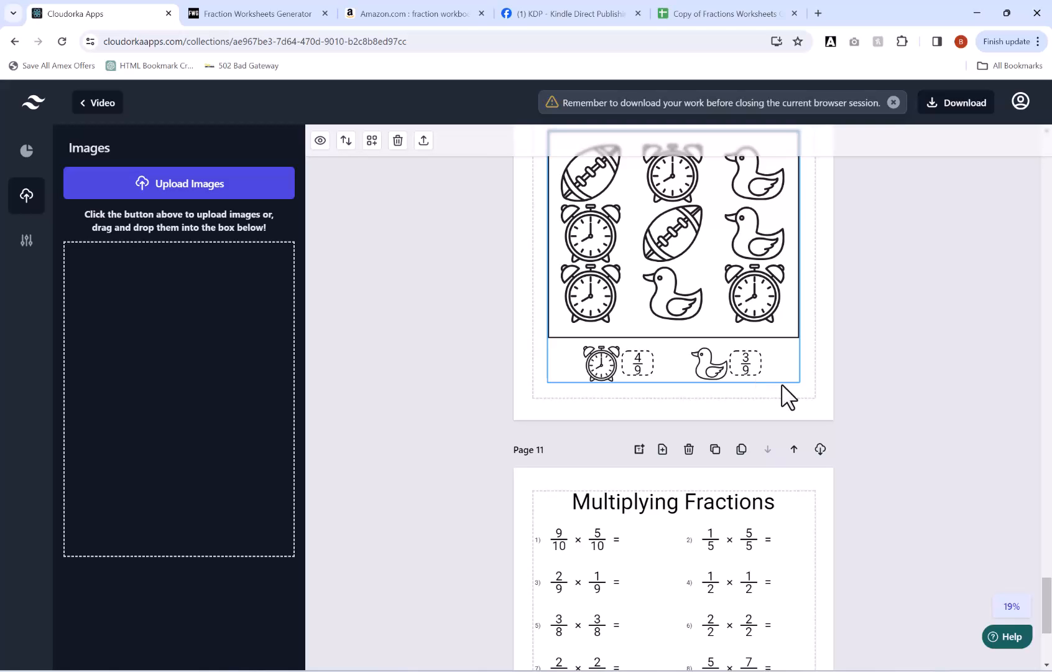
scroll(744, 387, "up", 3)
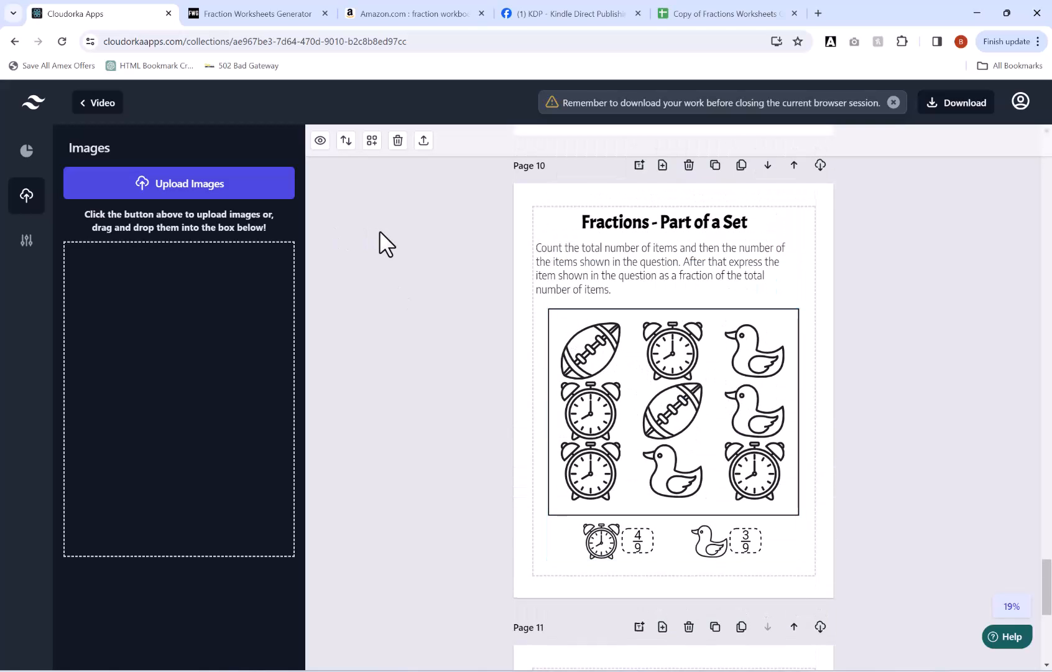
scroll(379, 242, "down", 7)
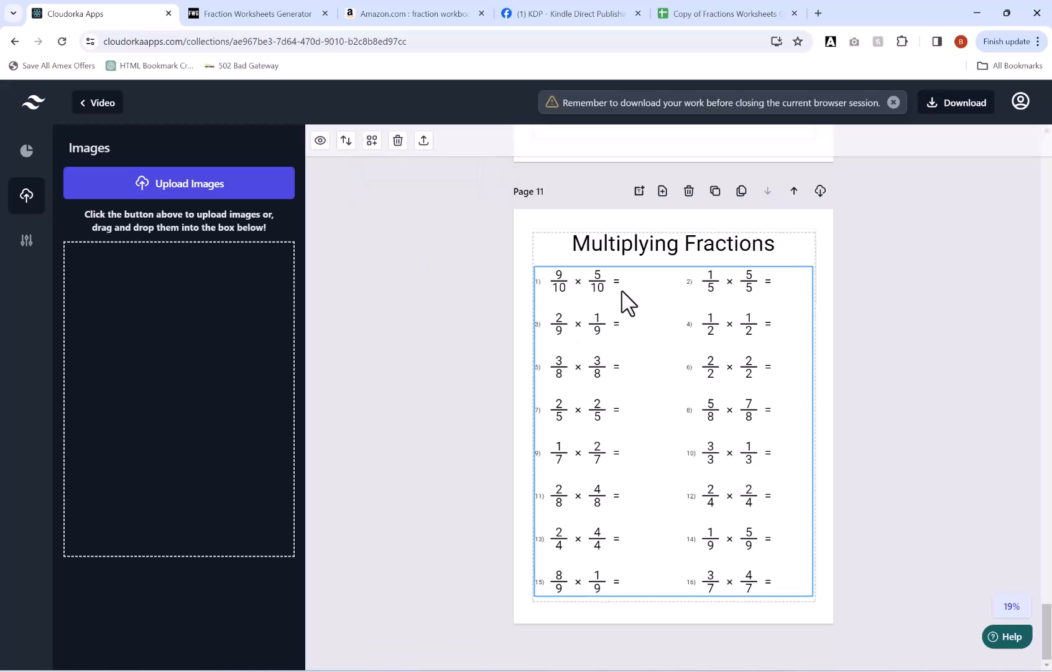
Insert blank pages between all the worksheet pages and check the new page order.
left_click(373, 146)
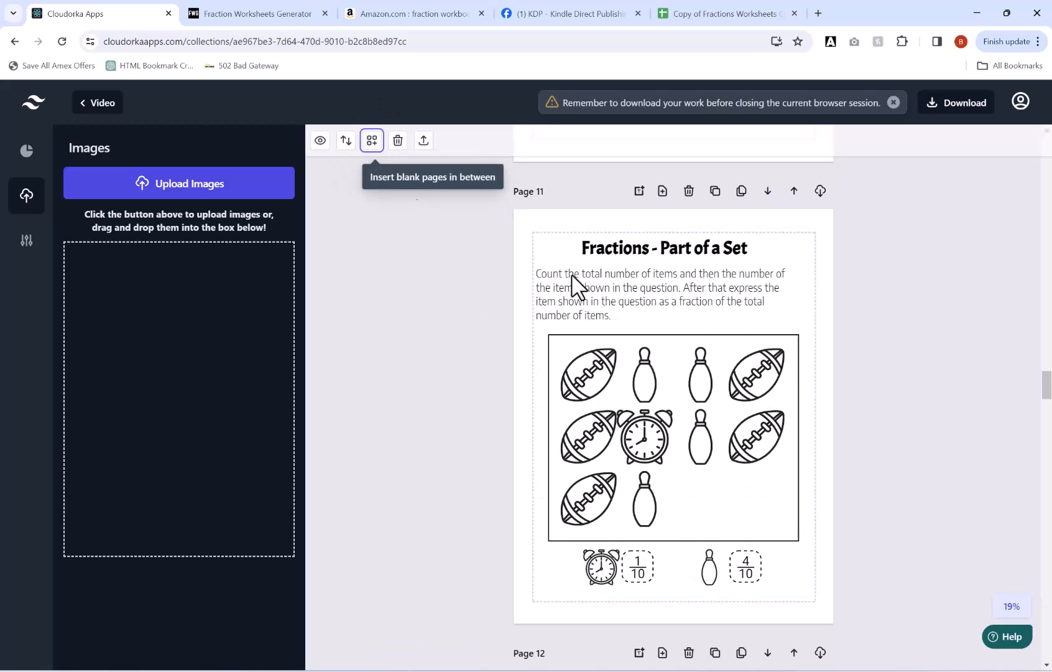
scroll(705, 323, "up", 20)
scroll(703, 312, "up", 20)
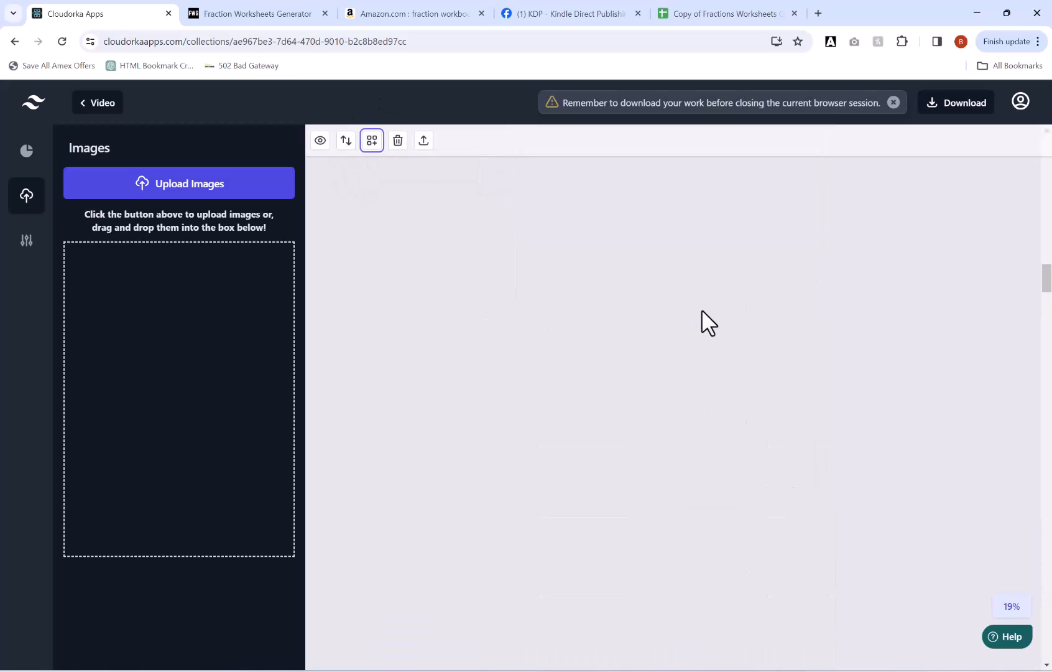
scroll(707, 322, "up", 10)
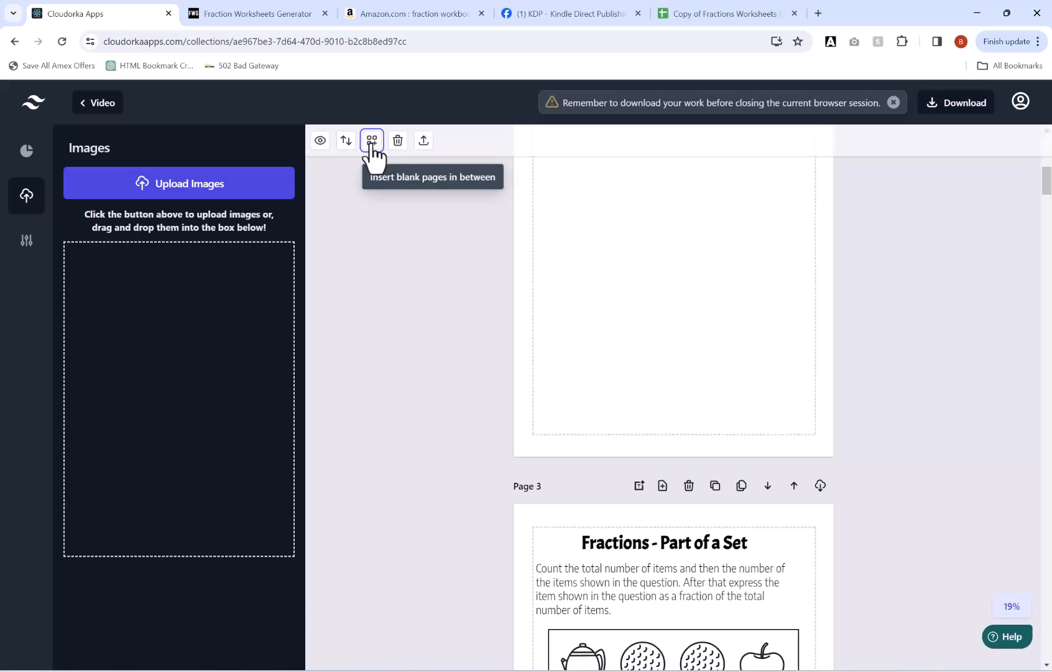
Generate the solutions preview for the worksheets, view the answers, and return to the Video collection.
left_click(320, 141)
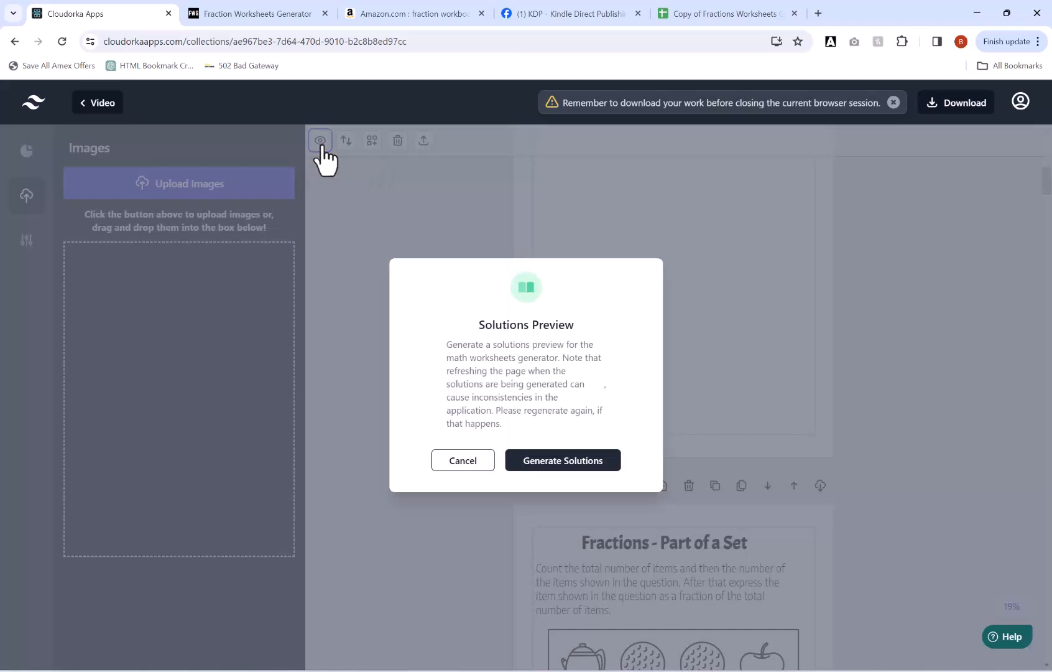
left_click(579, 461)
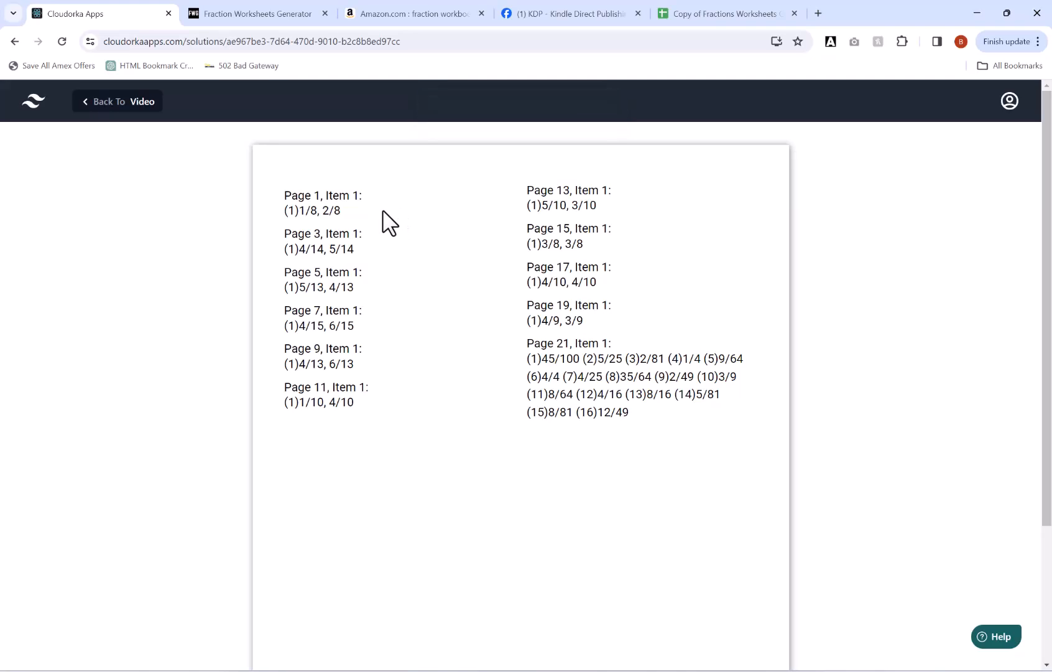
left_click(96, 109)
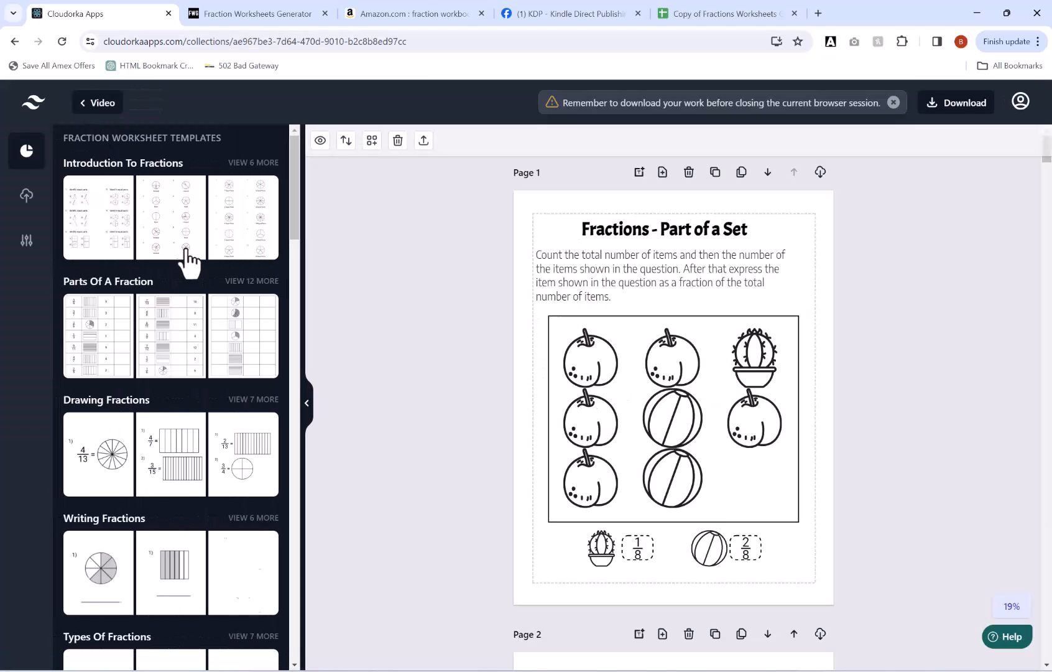
Check which download formats are offered for the collection, and close the list without downloading.
left_click(953, 107)
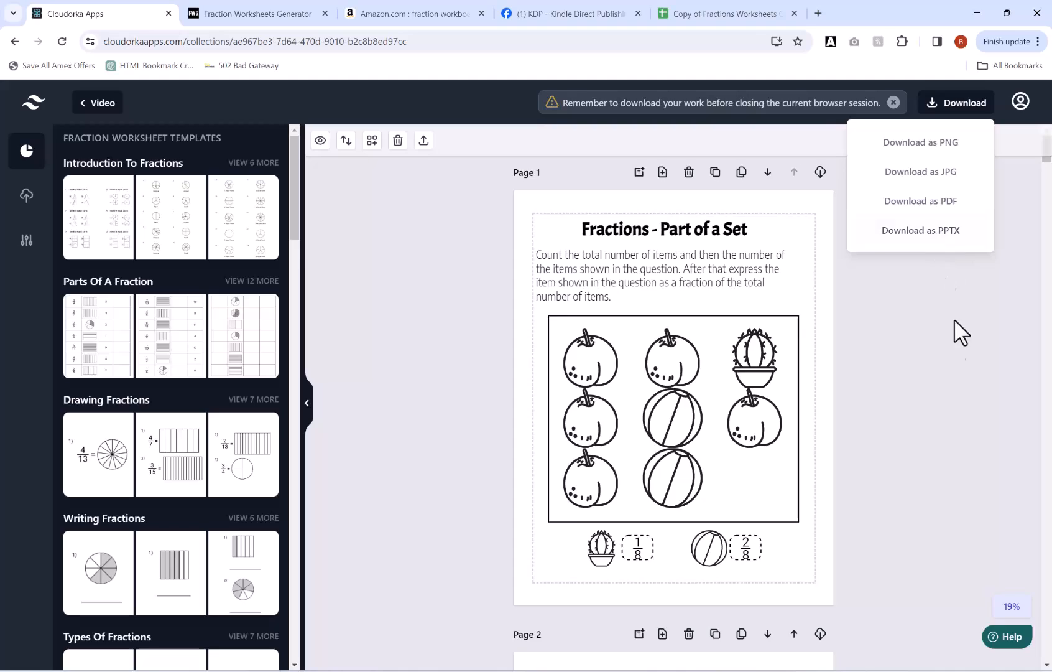
left_click(950, 340)
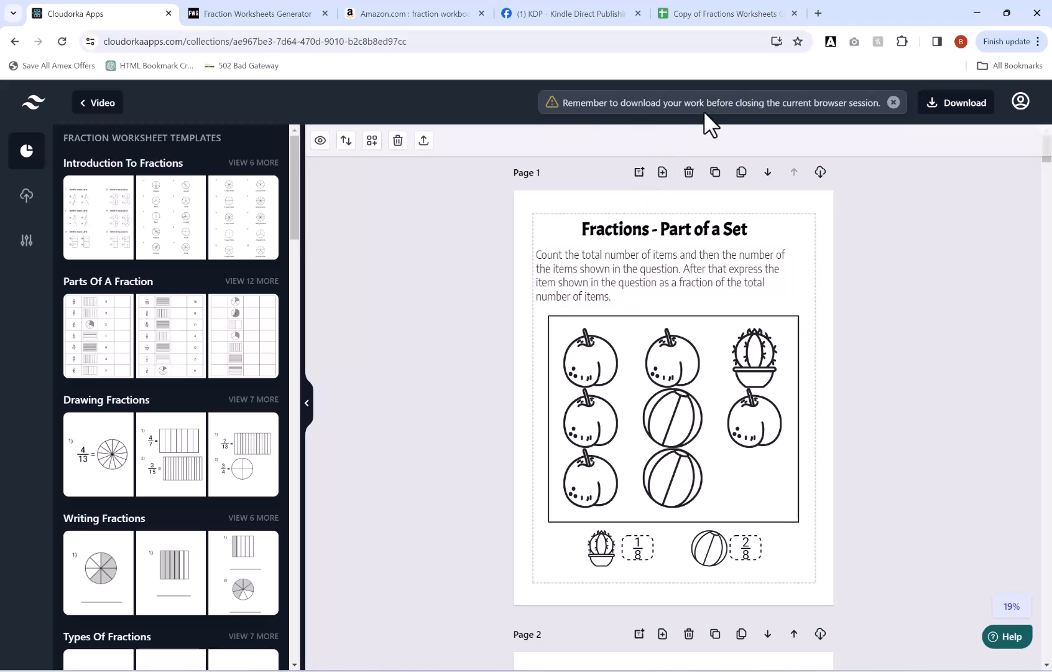
Switch to the features comparison spreadsheet and examine the worksheet types listed under FE Features in rows 4 to 8.
left_click(729, 18)
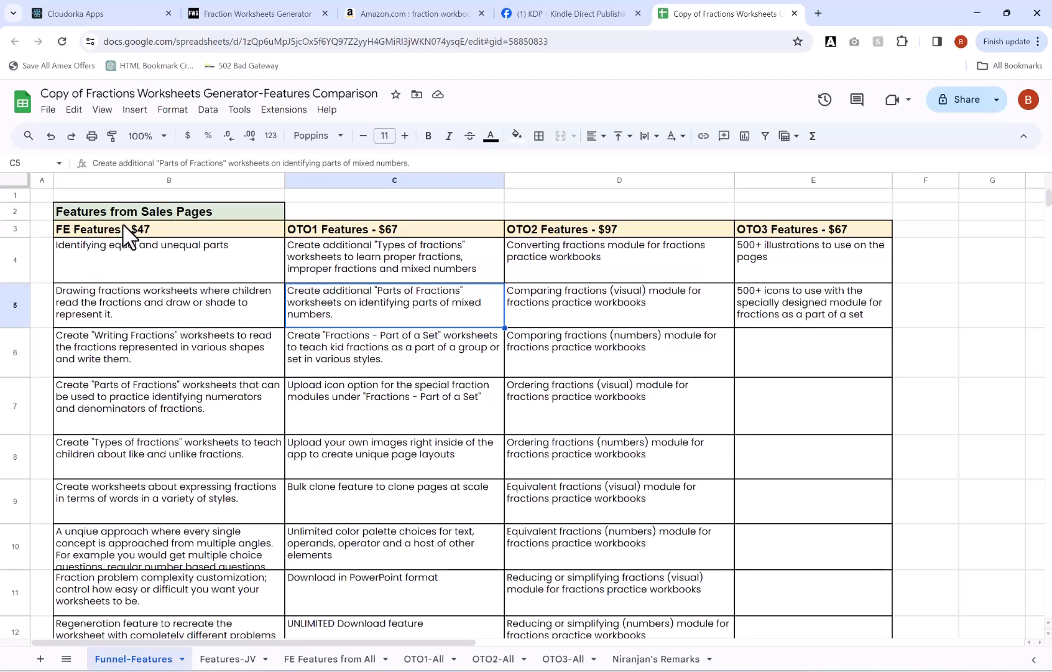
left_click(168, 250)
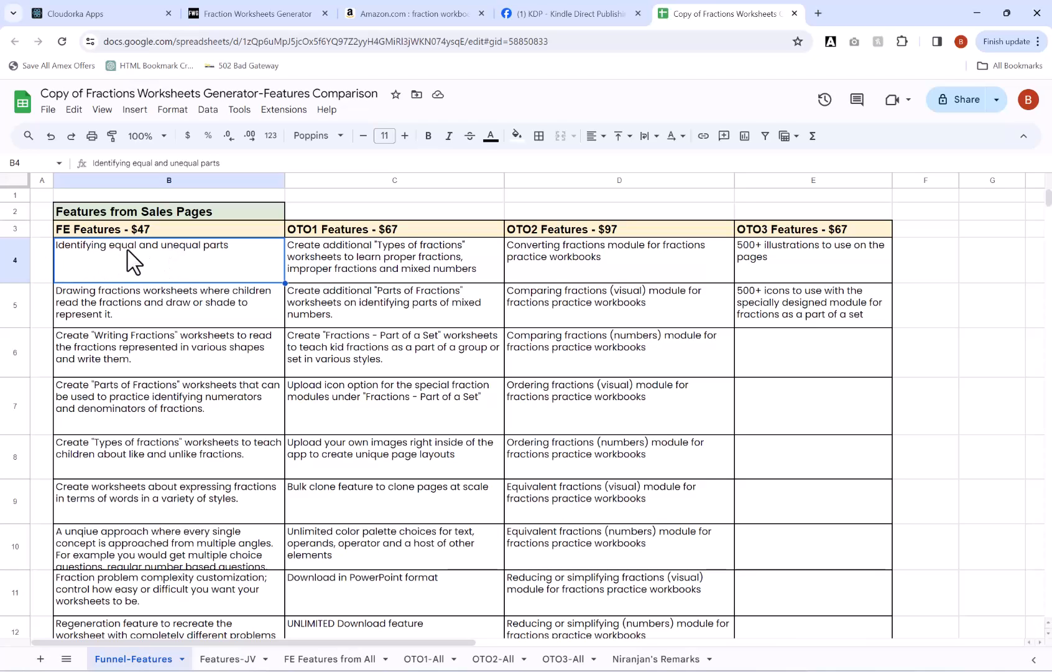
scroll(226, 263, "down", 1)
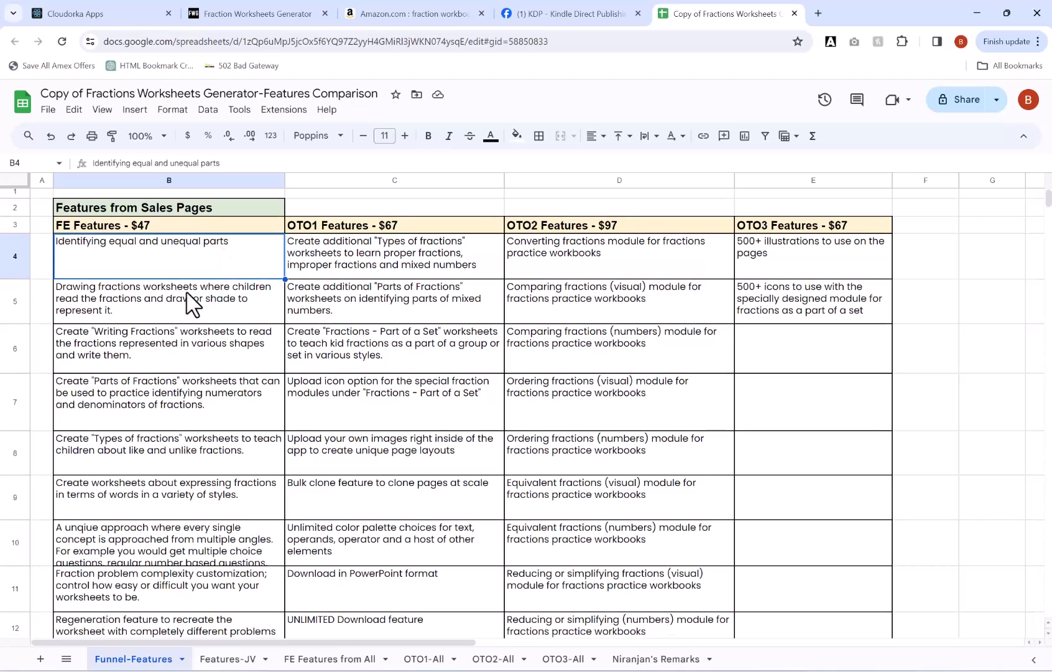
left_click(171, 297)
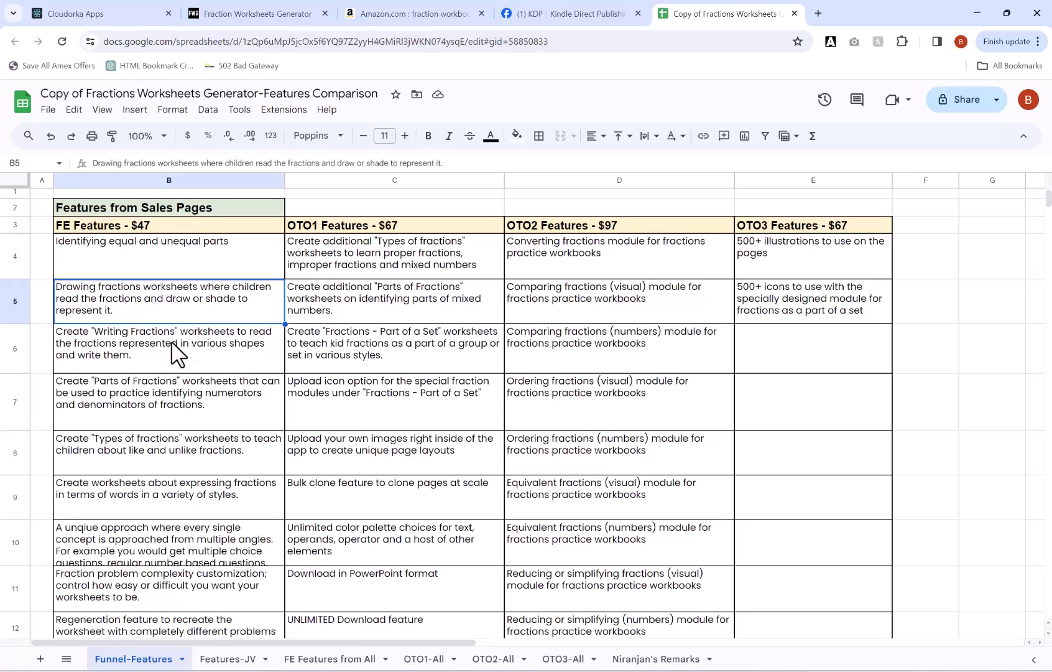
scroll(174, 354, "down", 3)
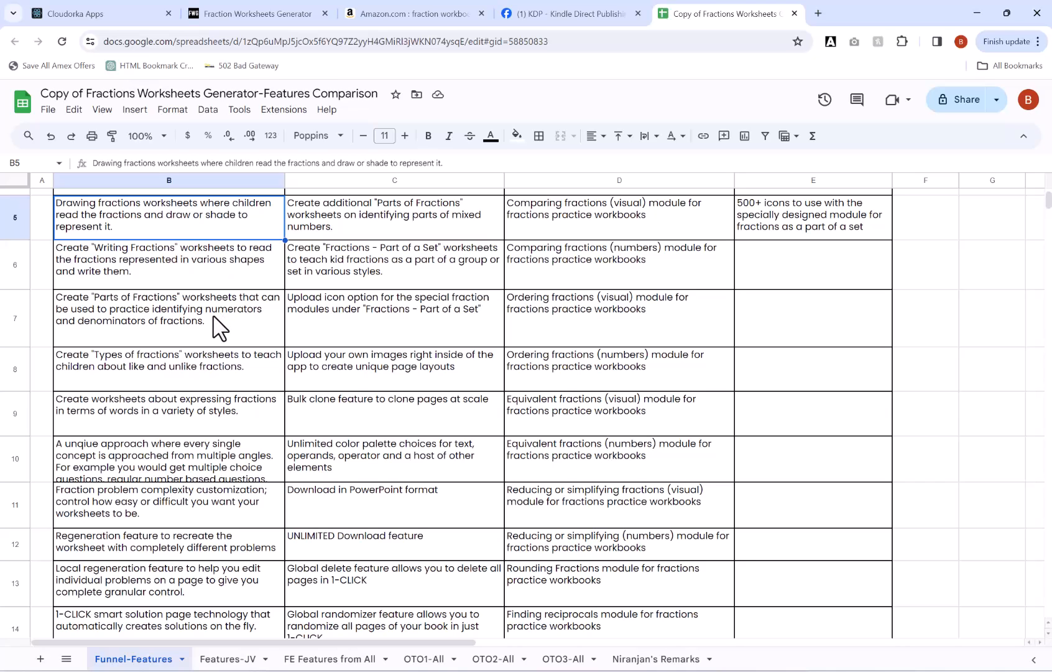
scroll(214, 321, "down", 1)
left_click(211, 311)
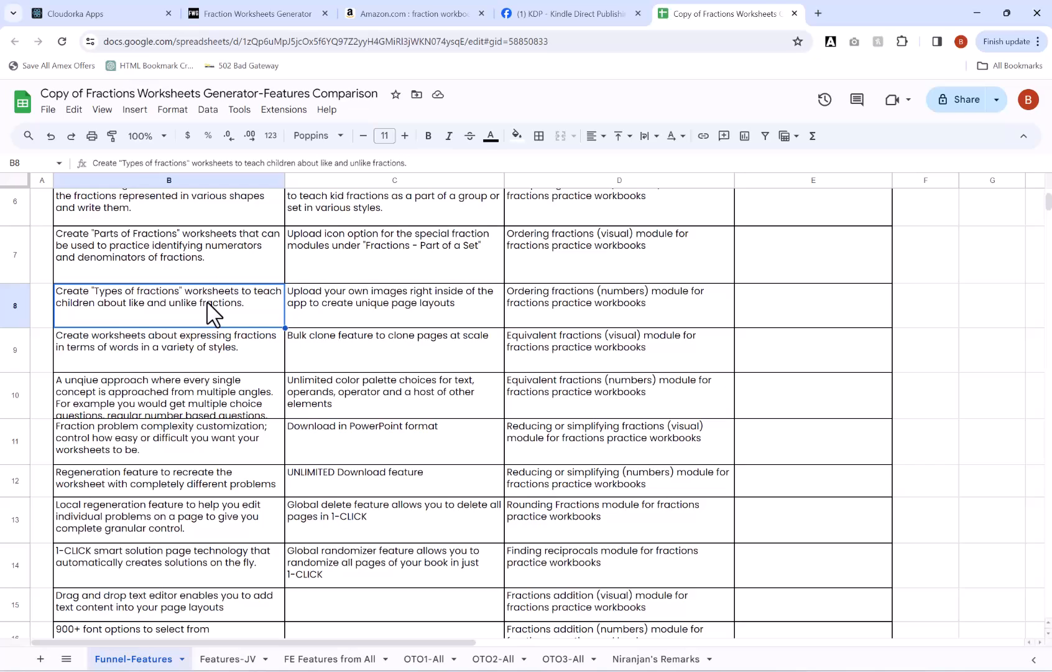
Examine the FE Features in rows 9 to 12, from fractions in words to the worksheet regeneration feature.
scroll(207, 302, "down", 1)
left_click(206, 295)
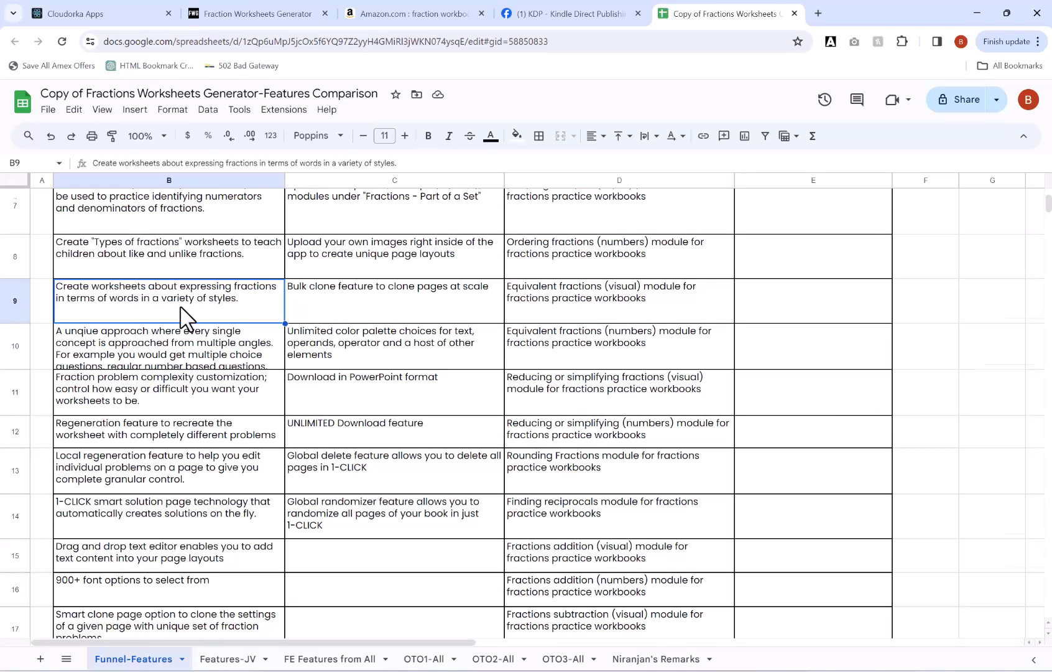
scroll(187, 317, "down", 1)
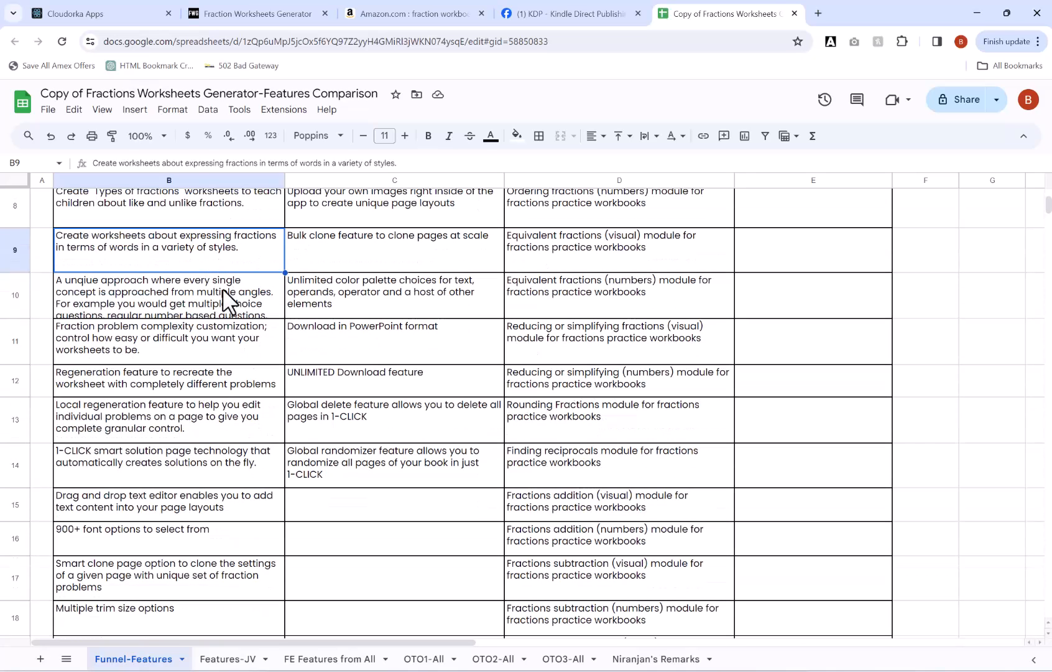
left_click(230, 303)
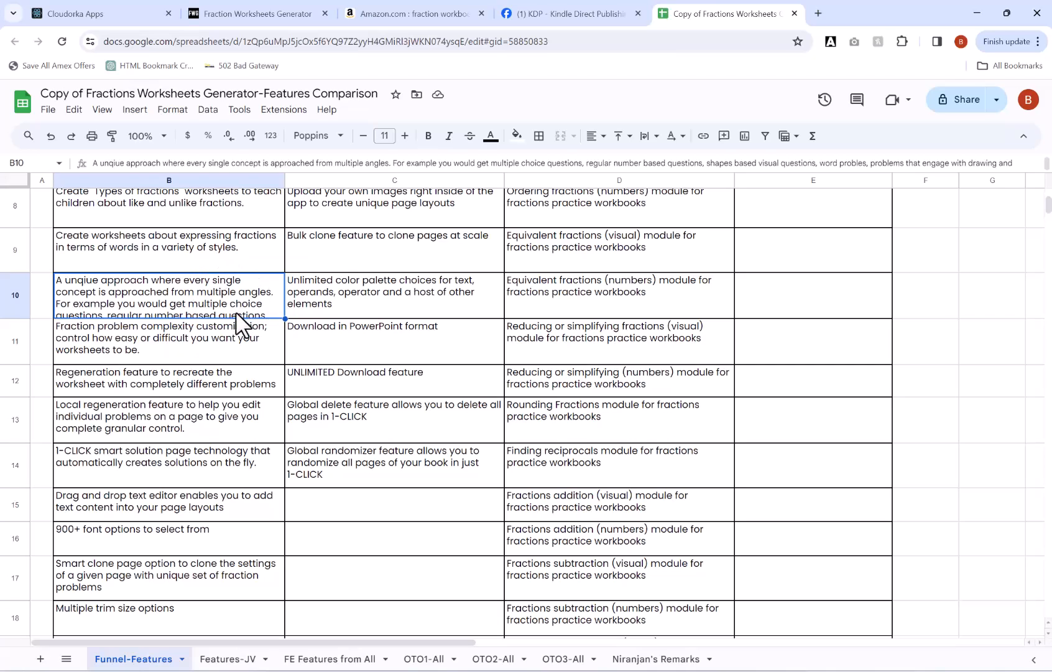
left_click(209, 350)
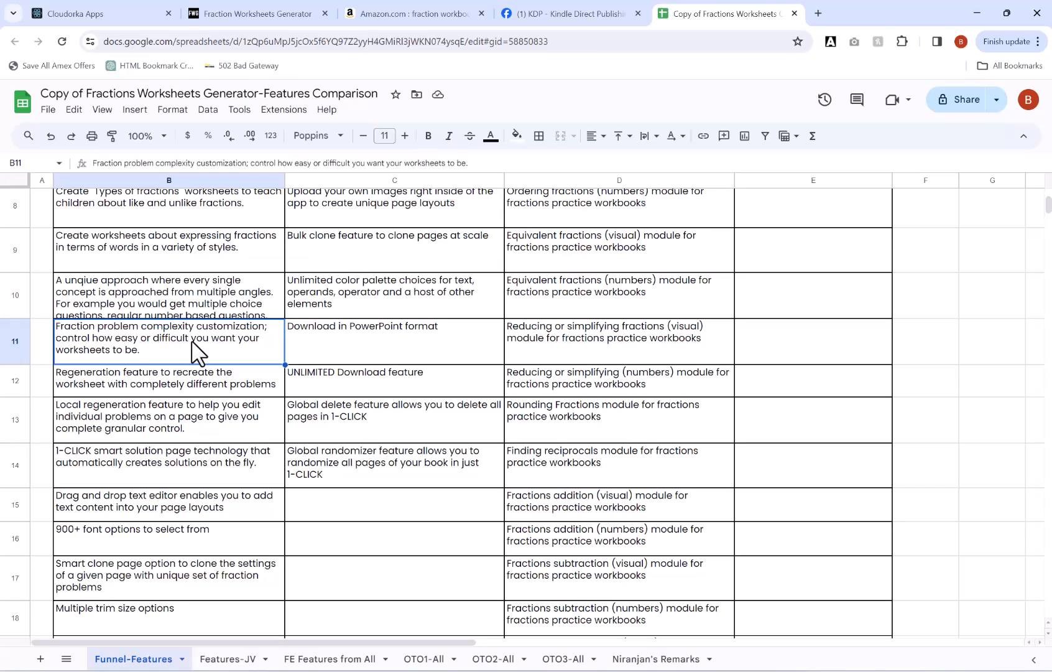
scroll(202, 353, "down", 1)
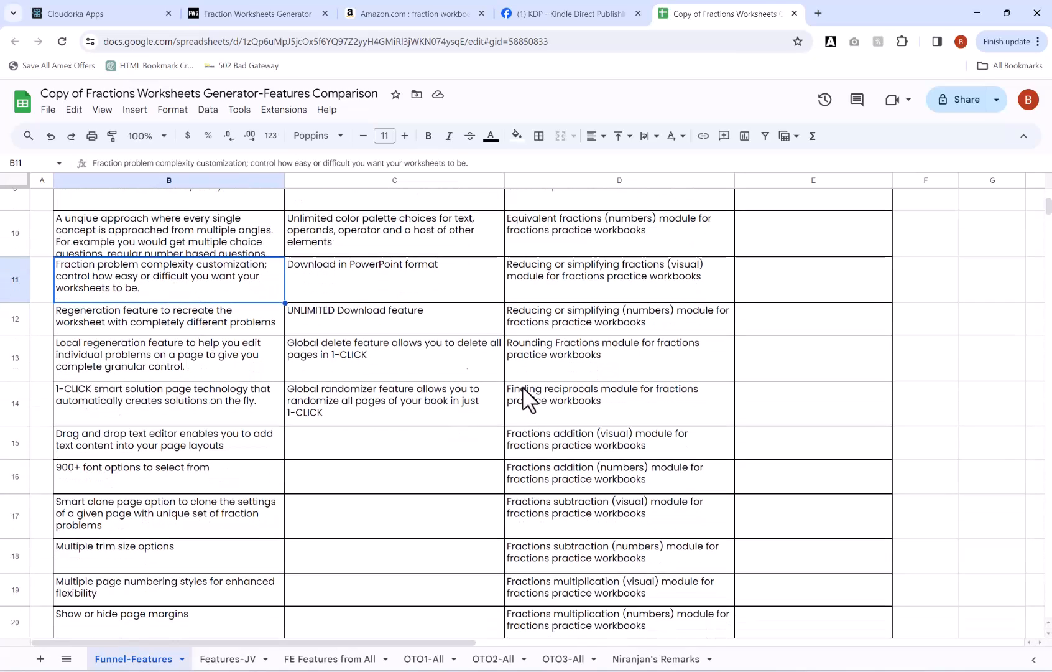
left_click(164, 329)
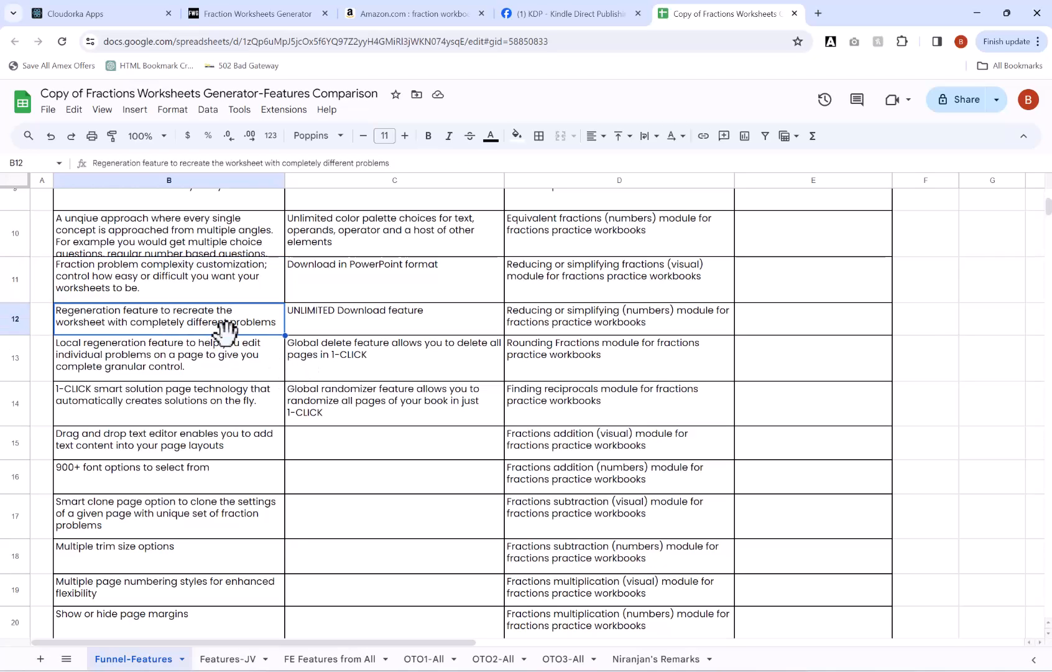
Switch to Cloudorka Apps and regenerate the cell data of the Fractions - Part of a Set problem on page 1.
left_click(86, 14)
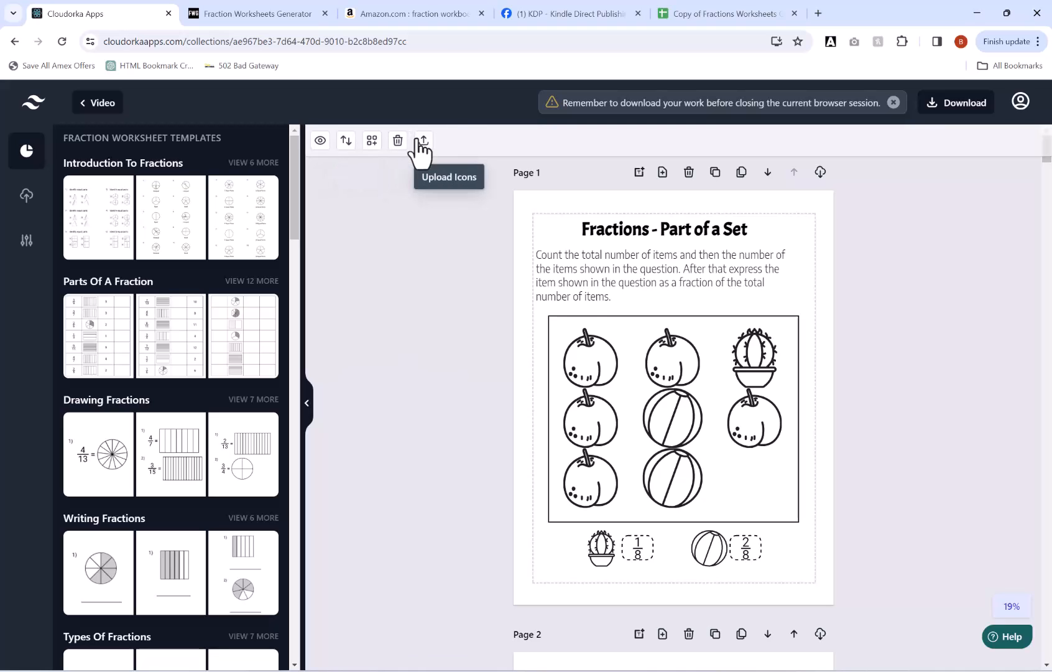
right_click(687, 395)
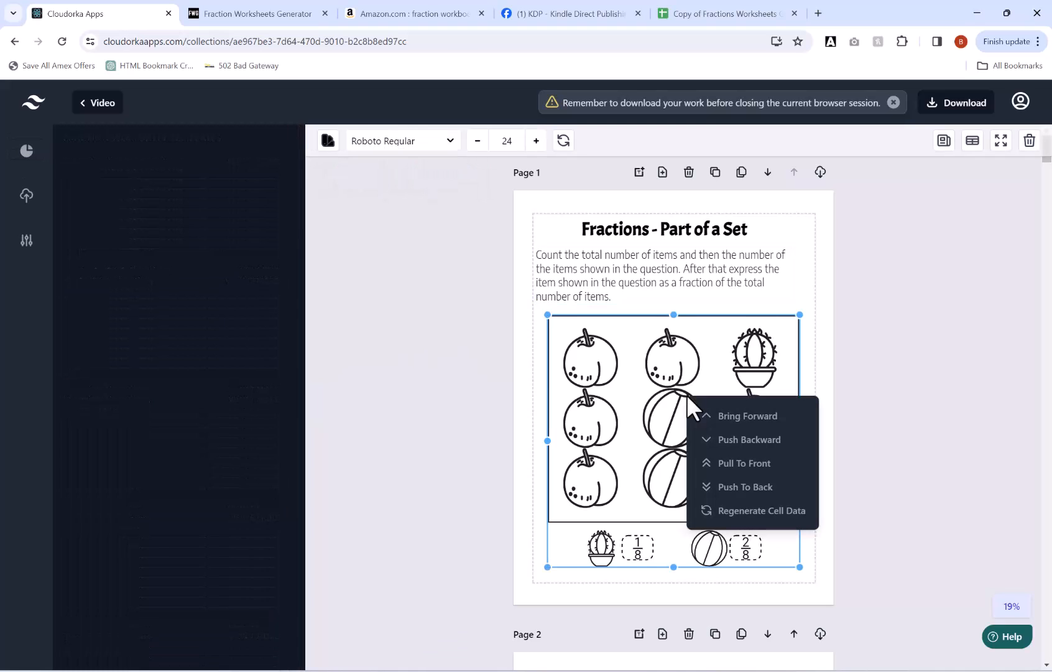
left_click(760, 512)
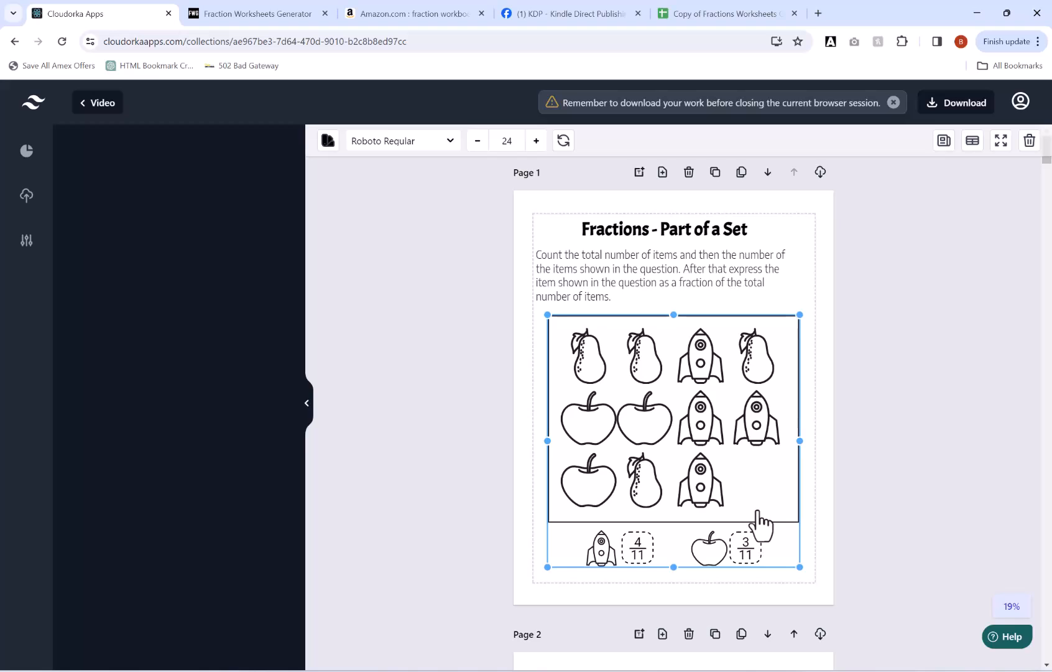
Return to the features comparison spreadsheet and read the remaining FE Features down to row 24.
left_click(729, 15)
scroll(205, 361, "down", 1)
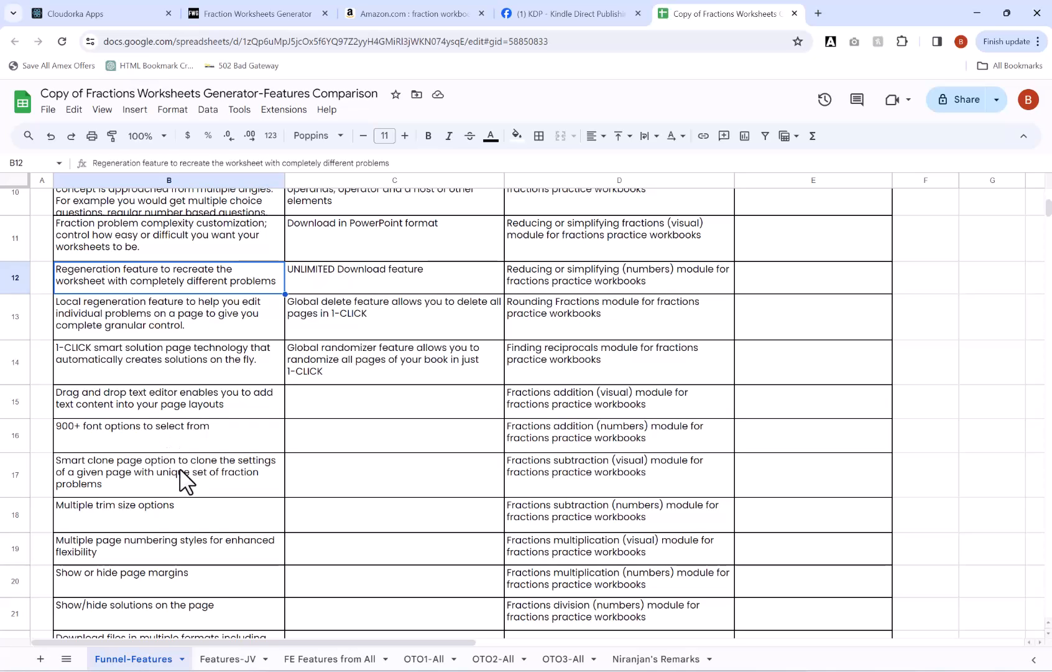
scroll(180, 475, "down", 1)
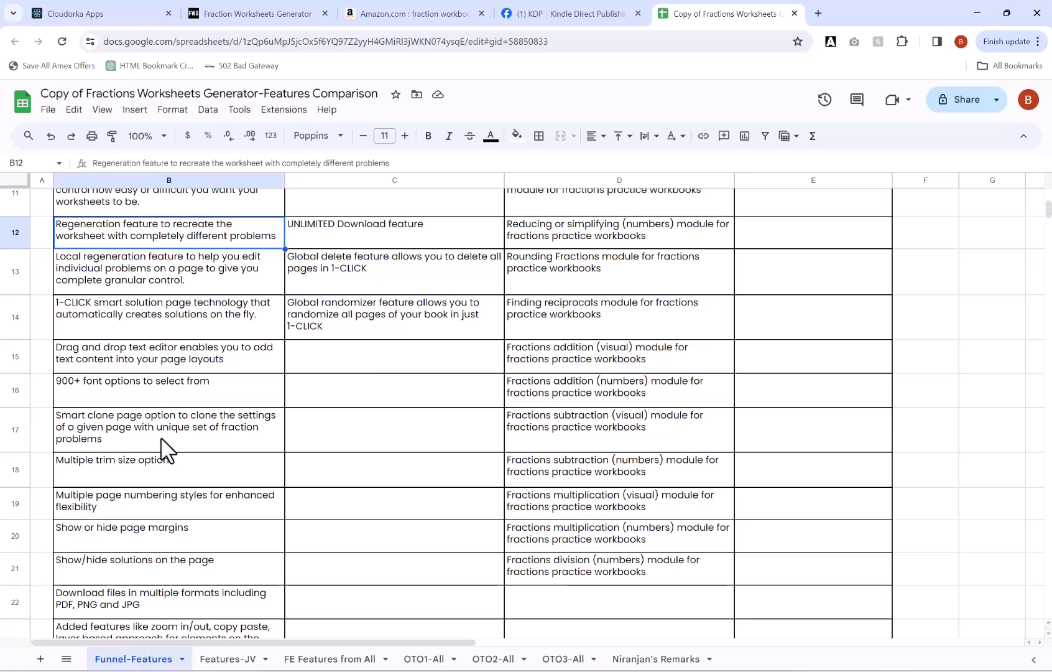
scroll(163, 448, "up", 2)
scroll(161, 541, "down", 2)
scroll(169, 486, "up", 4)
scroll(167, 538, "down", 5)
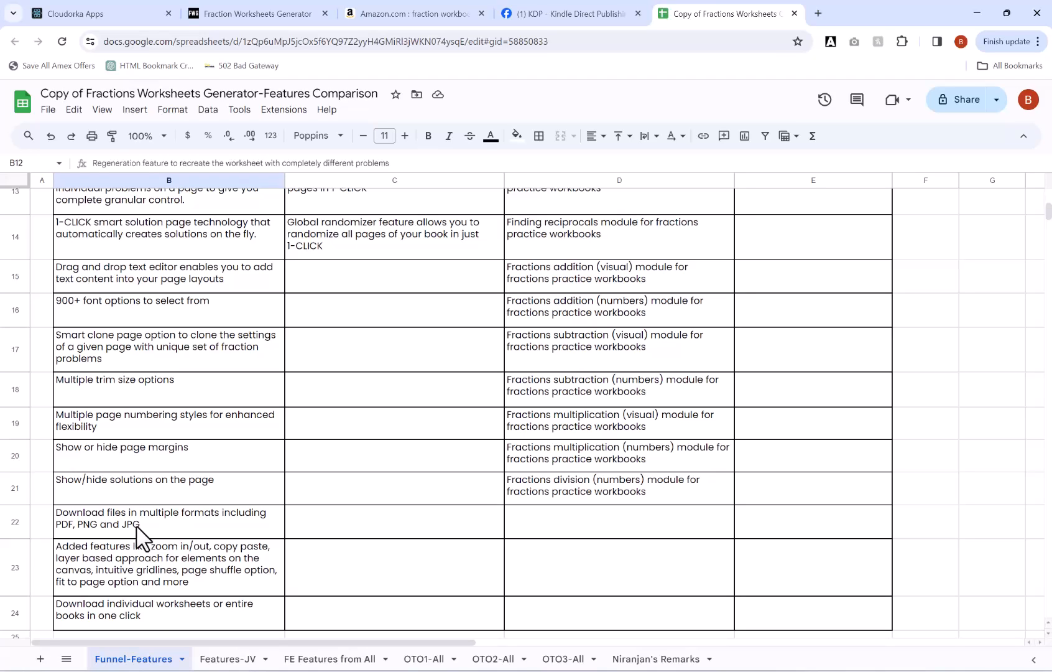
scroll(152, 493, "down", 1)
Examine the OTO1 Features column of the comparison from its heading down to row 14.
scroll(153, 493, "up", 10)
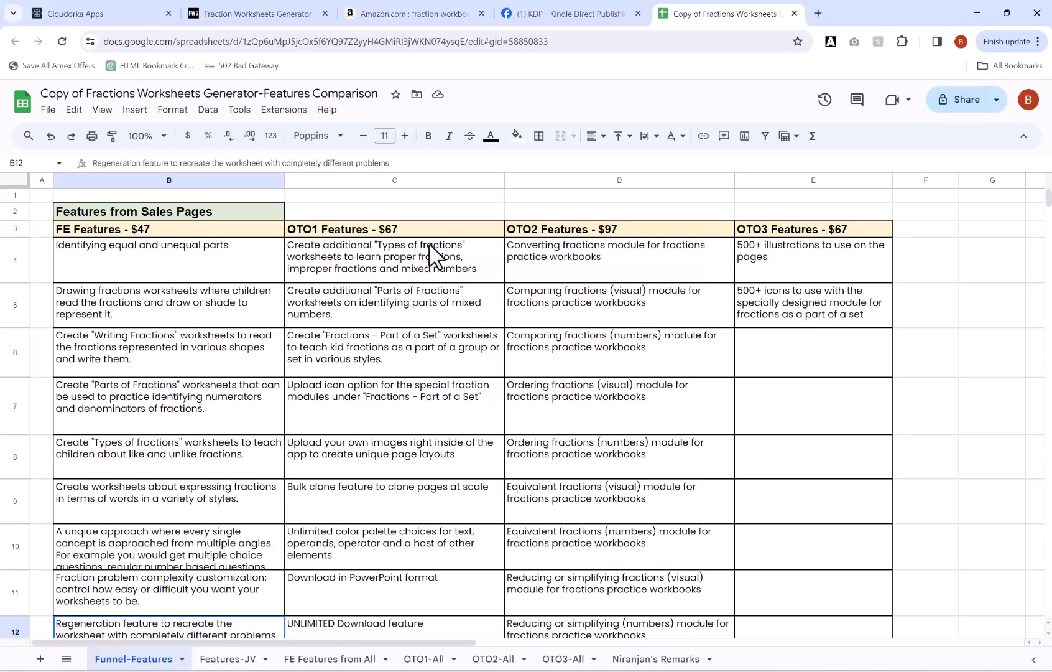
scroll(429, 248, "down", 1)
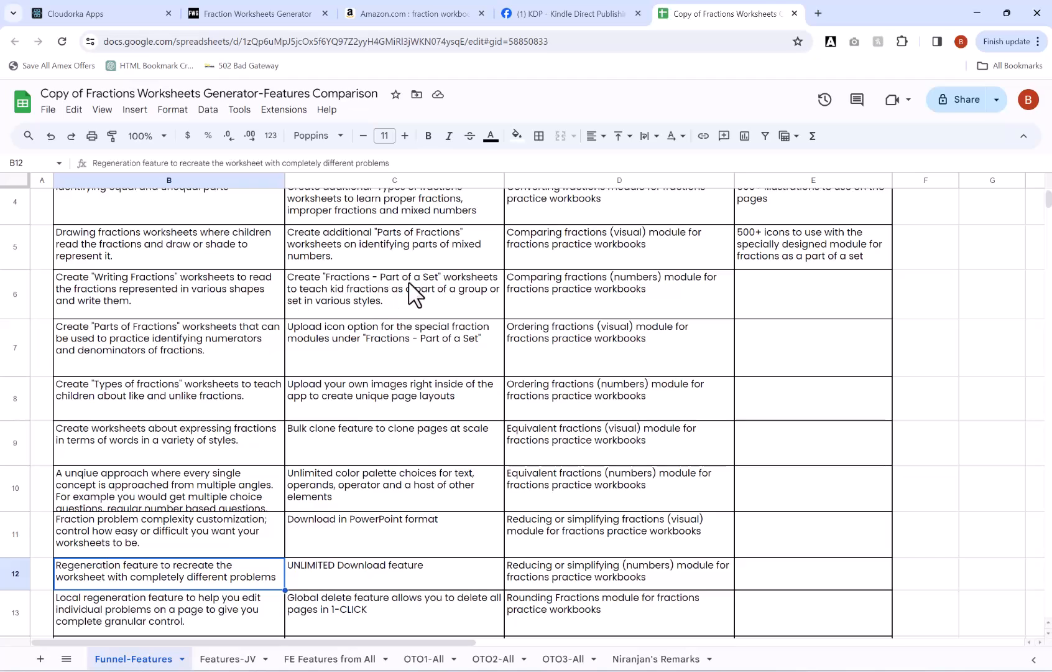
scroll(426, 283, "down", 1)
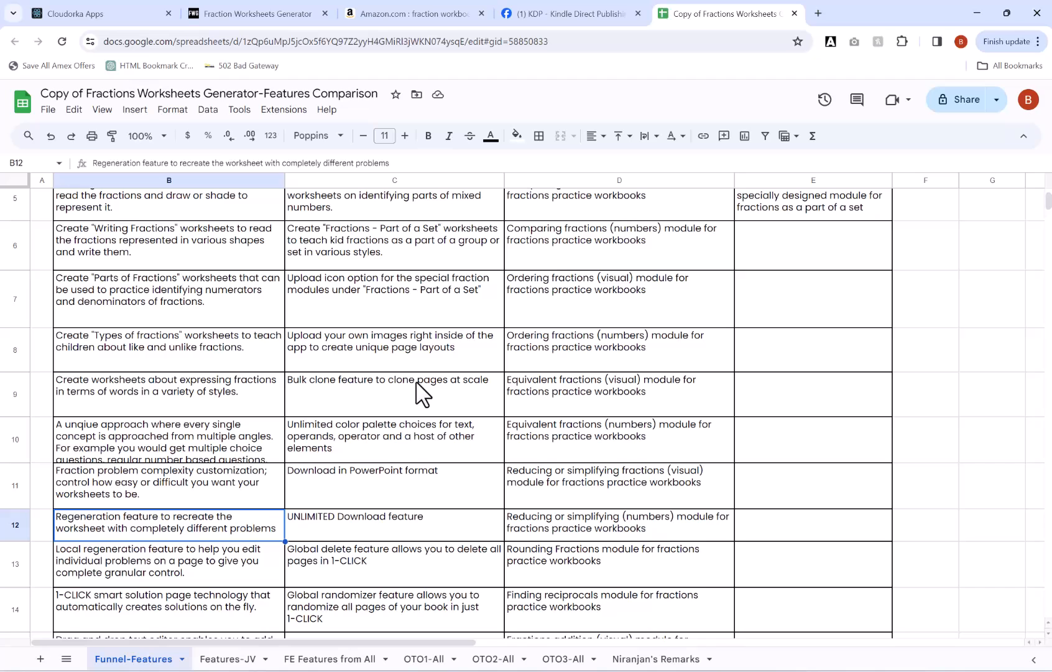
scroll(423, 394, "down", 2)
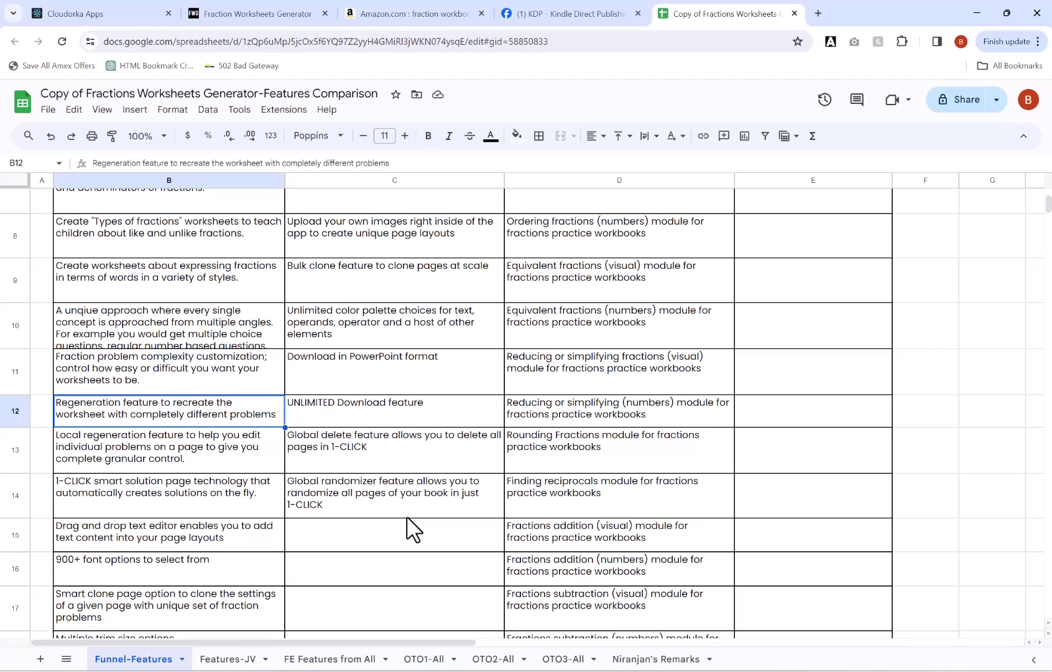
Switch to Cloudorka Apps, deselect the page 1 problem, randomize the collection's pages, and check the new order.
left_click(78, 13)
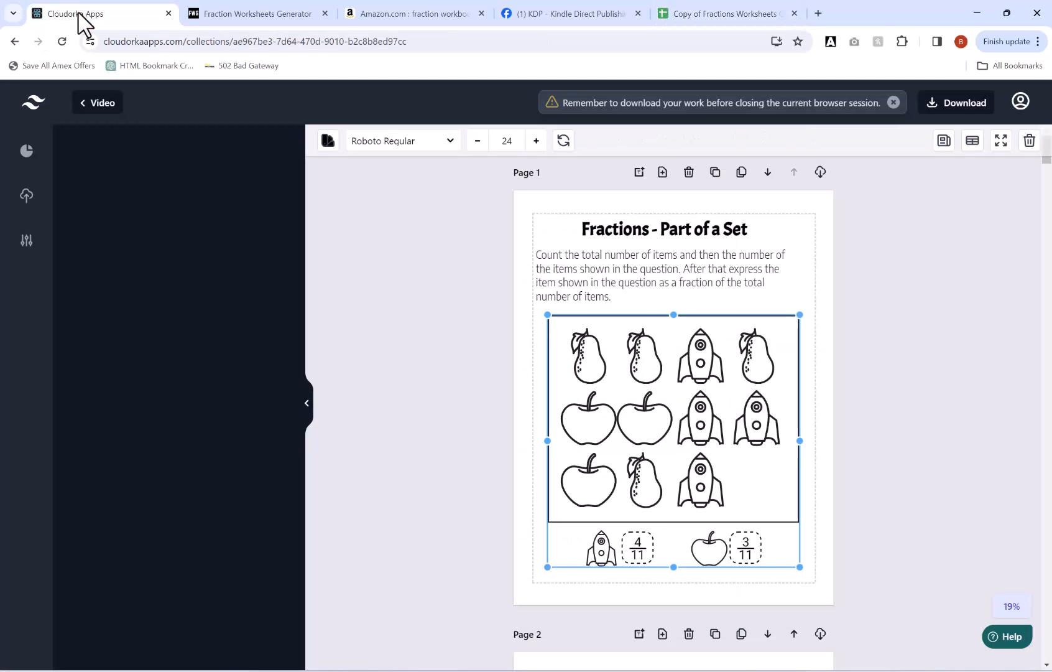
left_click(490, 325)
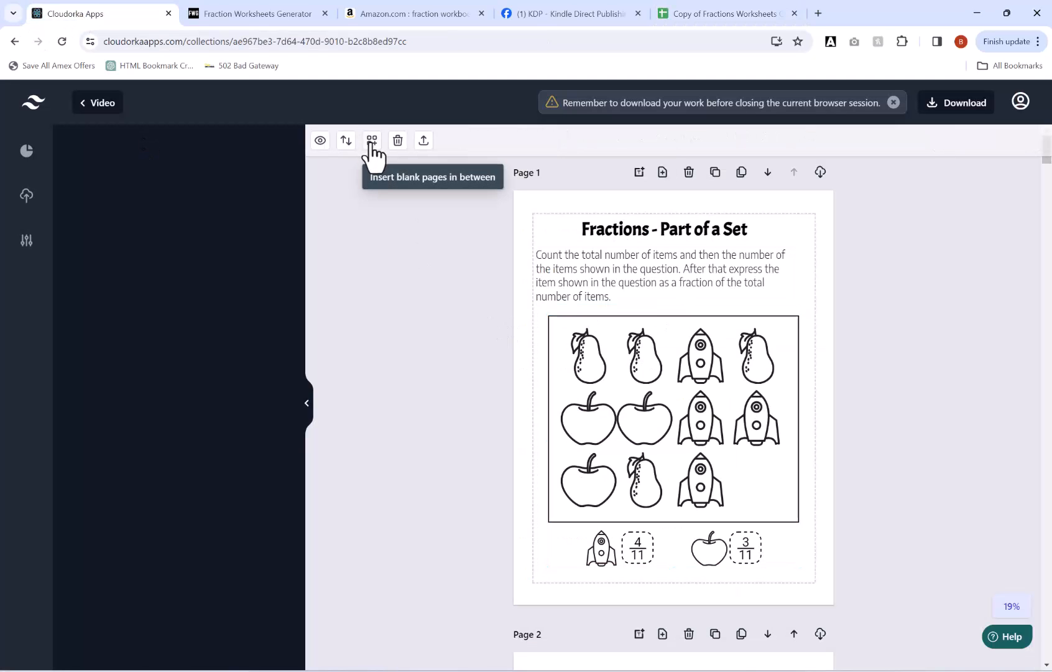
left_click(345, 142)
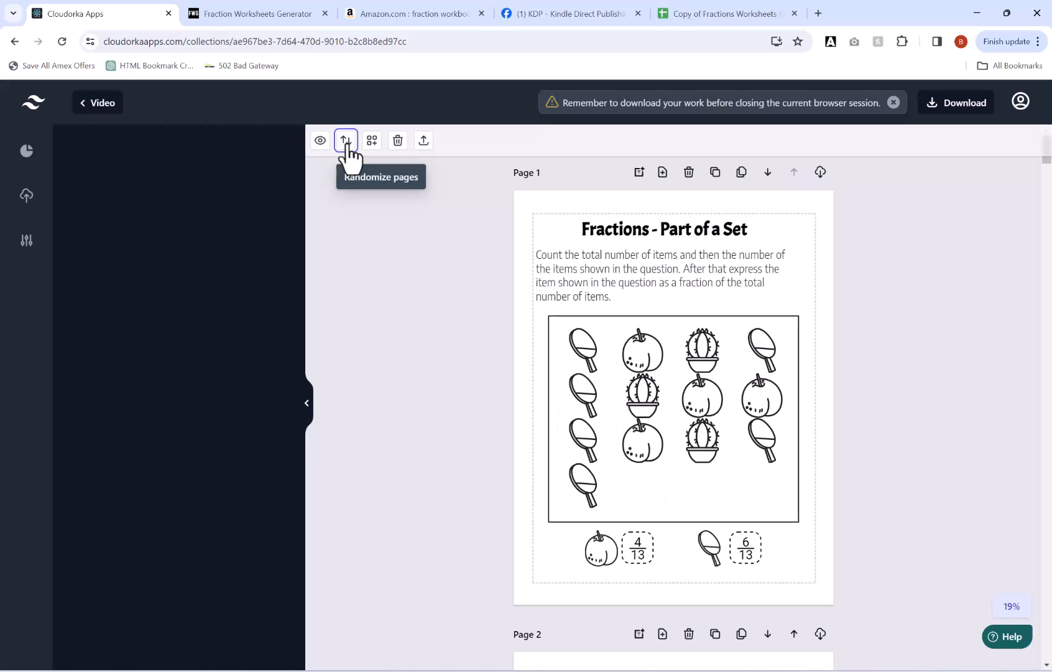
scroll(767, 361, "down", 20)
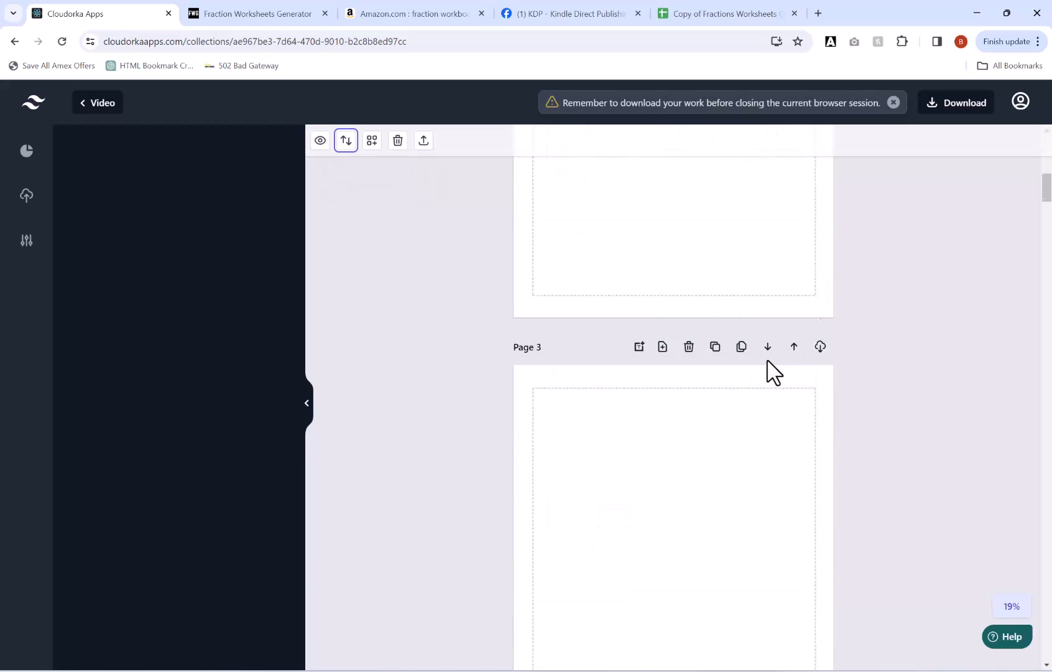
scroll(768, 361, "up", 20)
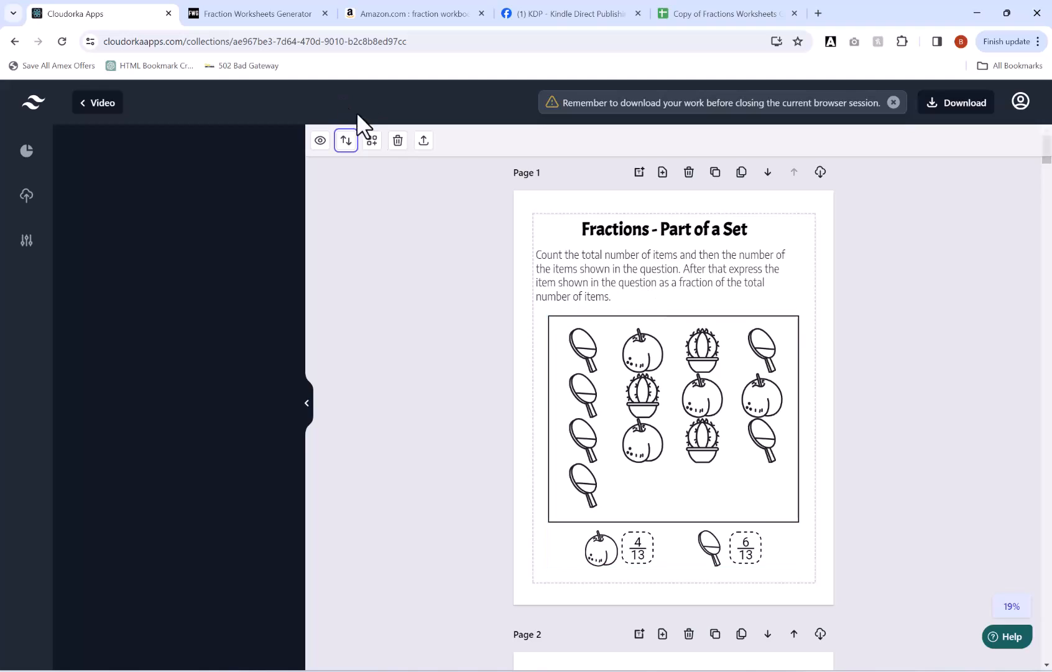
Delete all pages of the Video collection.
left_click(399, 142)
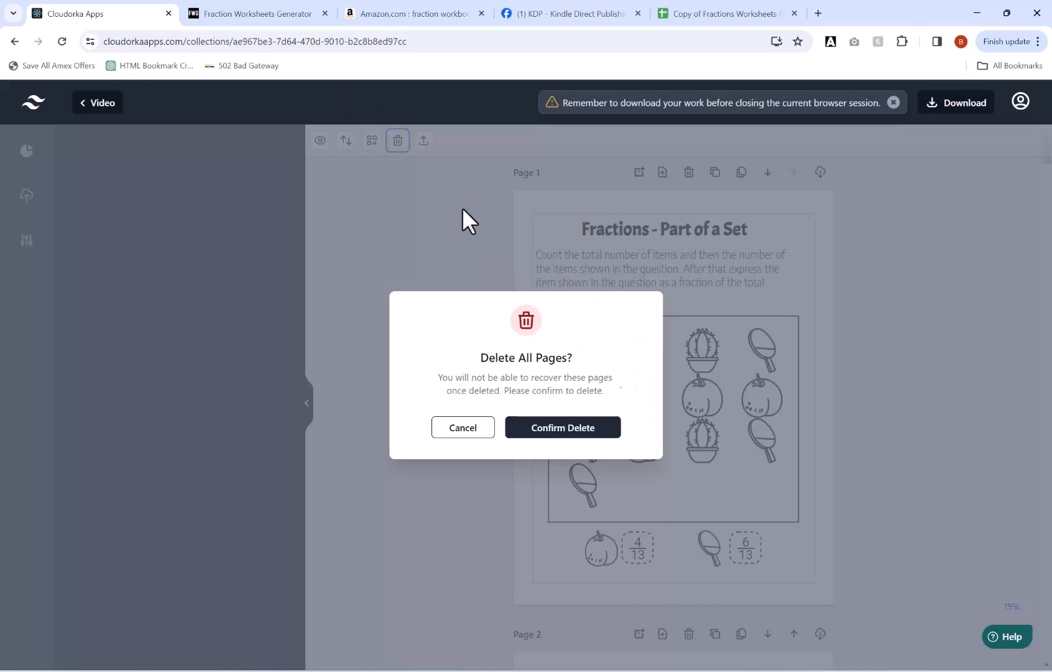
left_click(565, 425)
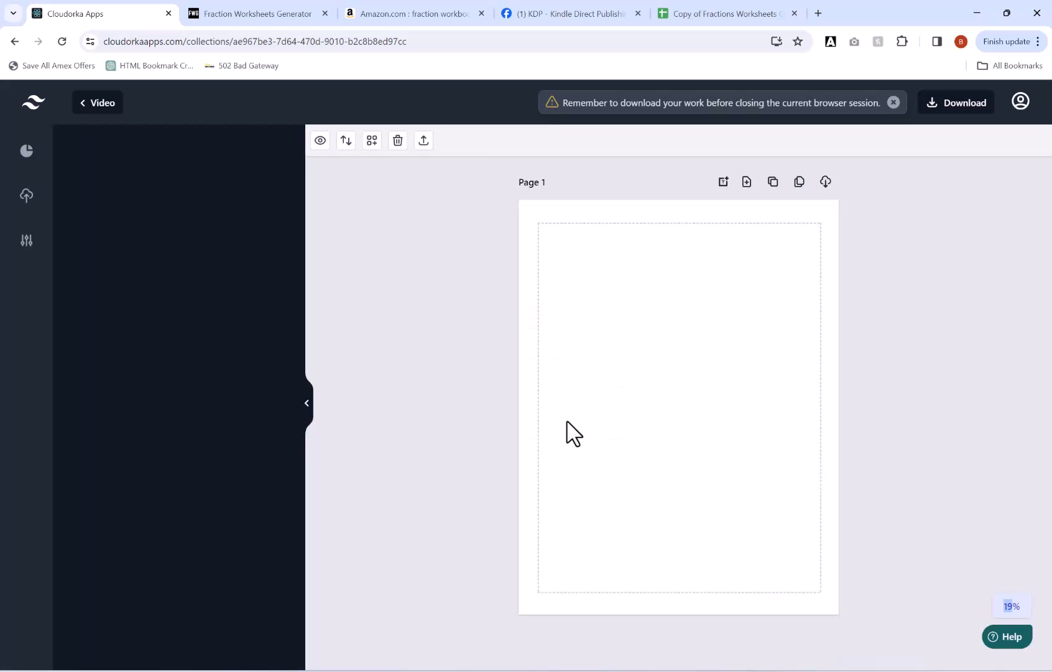
Return to the features comparison spreadsheet and examine the fraction modules listed in the OTO2 Features column.
left_click(722, 13)
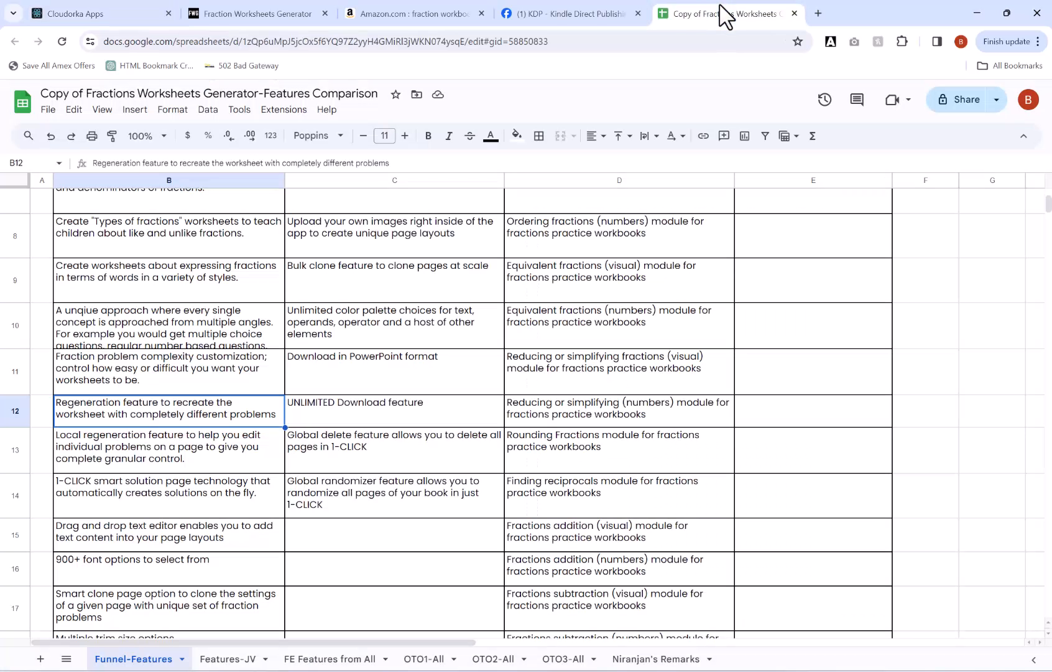
scroll(408, 345, "up", 4)
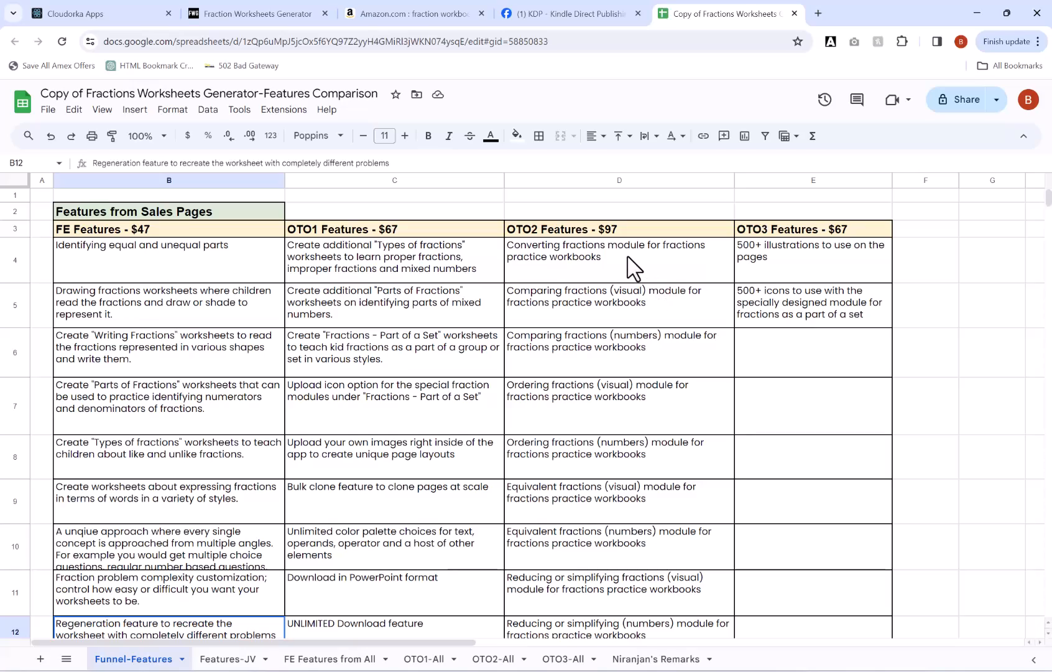
scroll(594, 266, "down", 3)
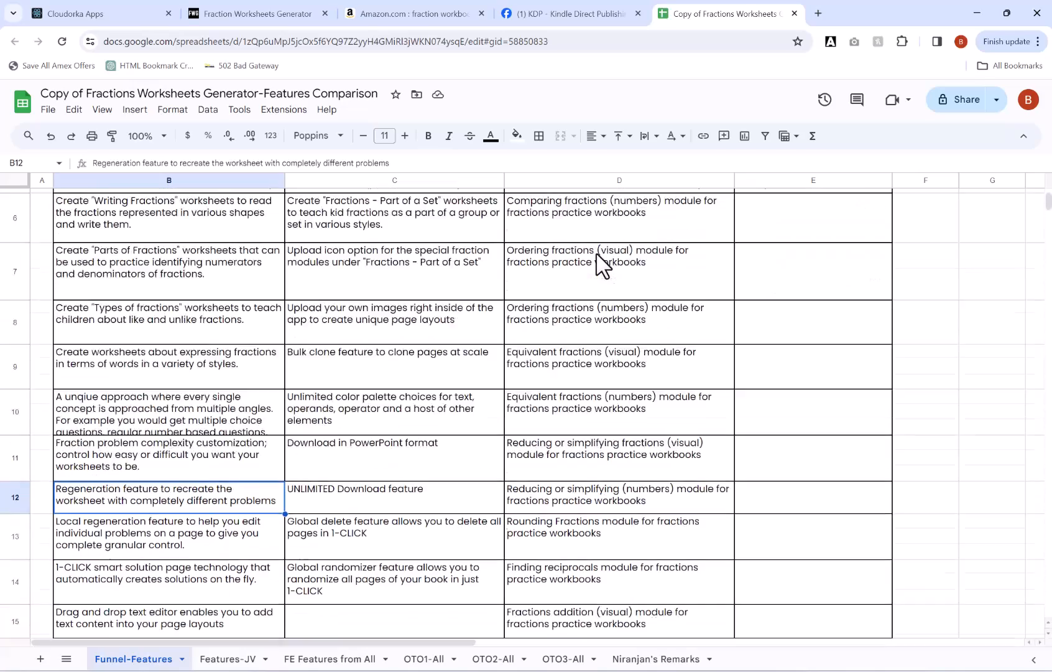
scroll(597, 264, "down", 5)
scroll(597, 264, "up", 3)
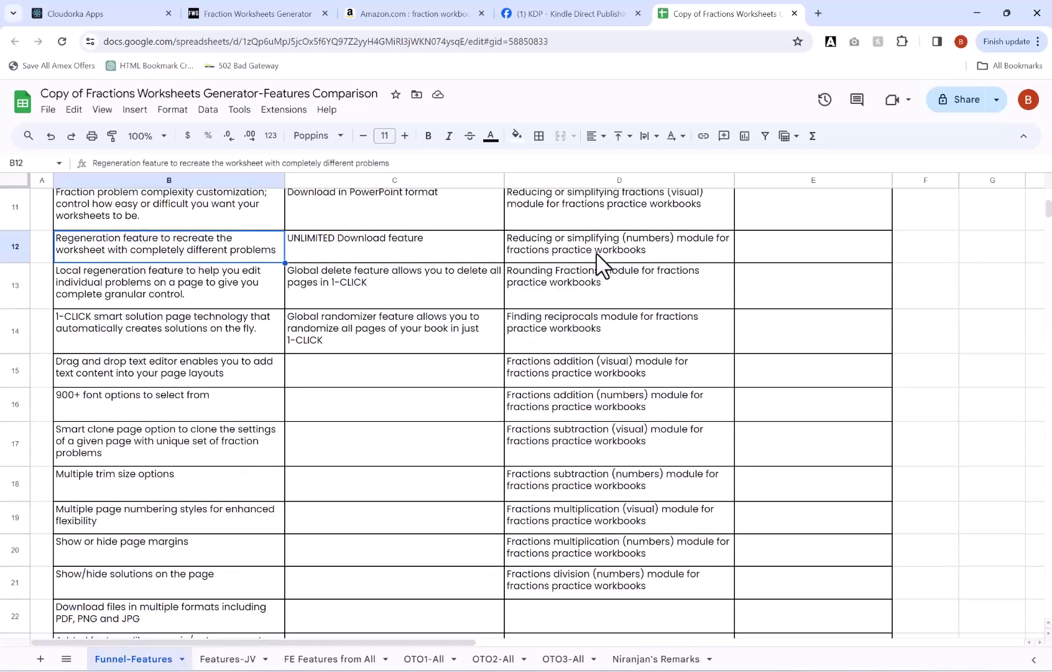
scroll(652, 286, "up", 5)
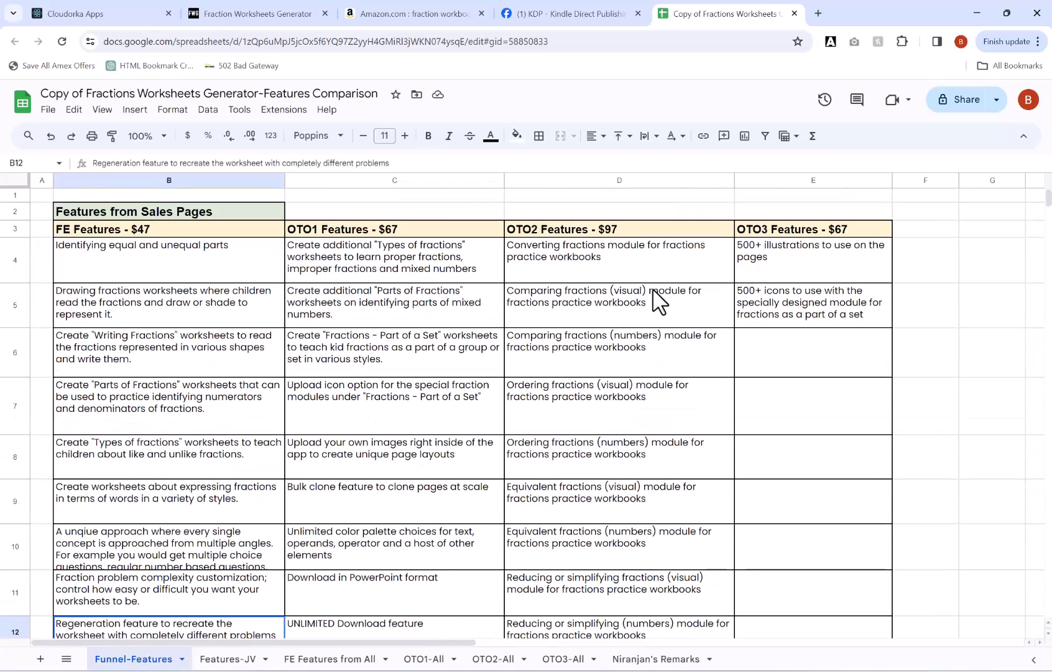
scroll(600, 258, "down", 1)
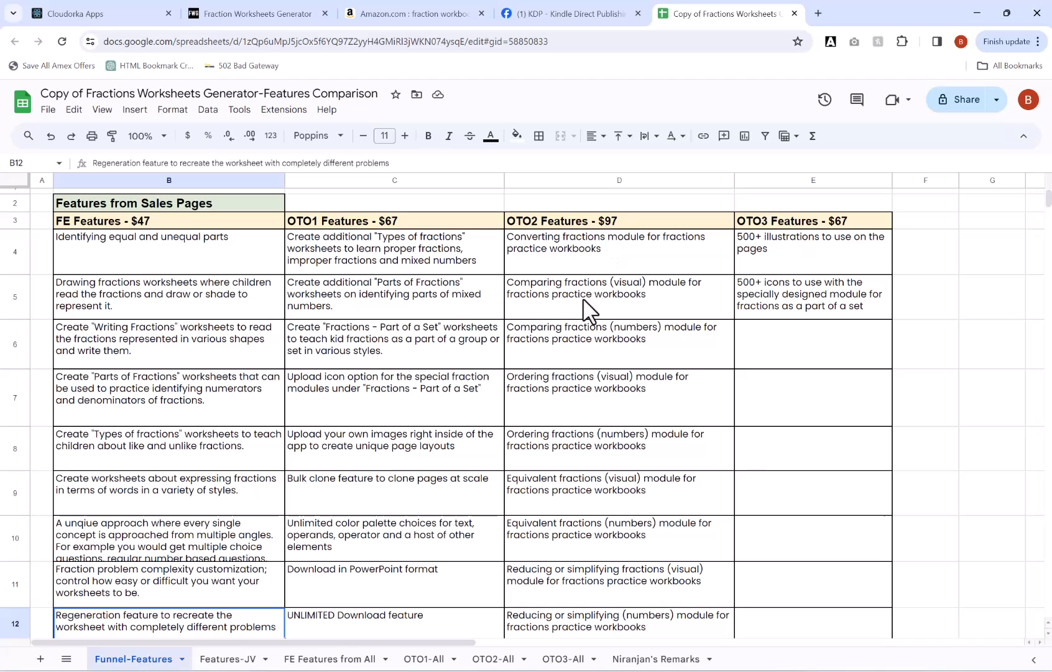
Read the OTO2 Features column down to the fractions division module in row 21, and compare it with the OTO3 Features column.
scroll(628, 304, "down", 3)
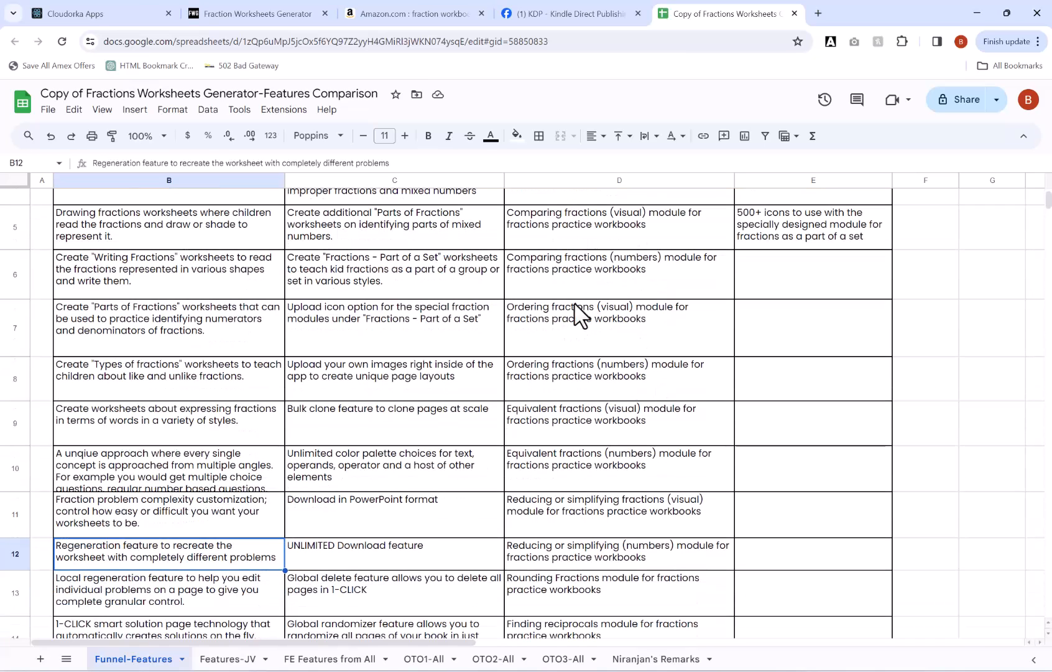
scroll(622, 360, "down", 2)
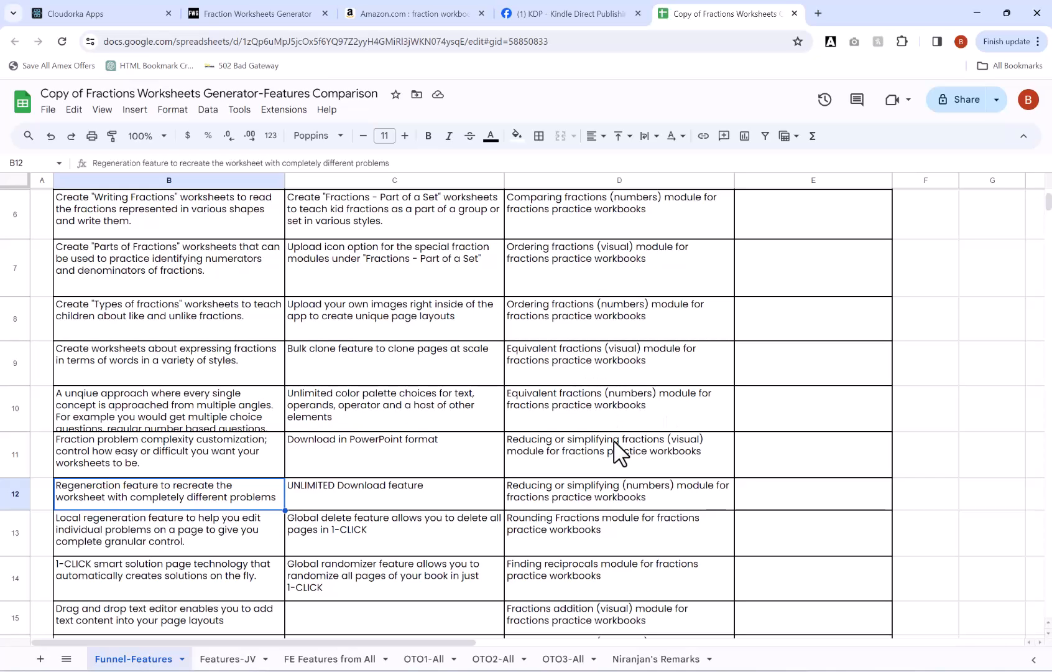
scroll(622, 435, "down", 2)
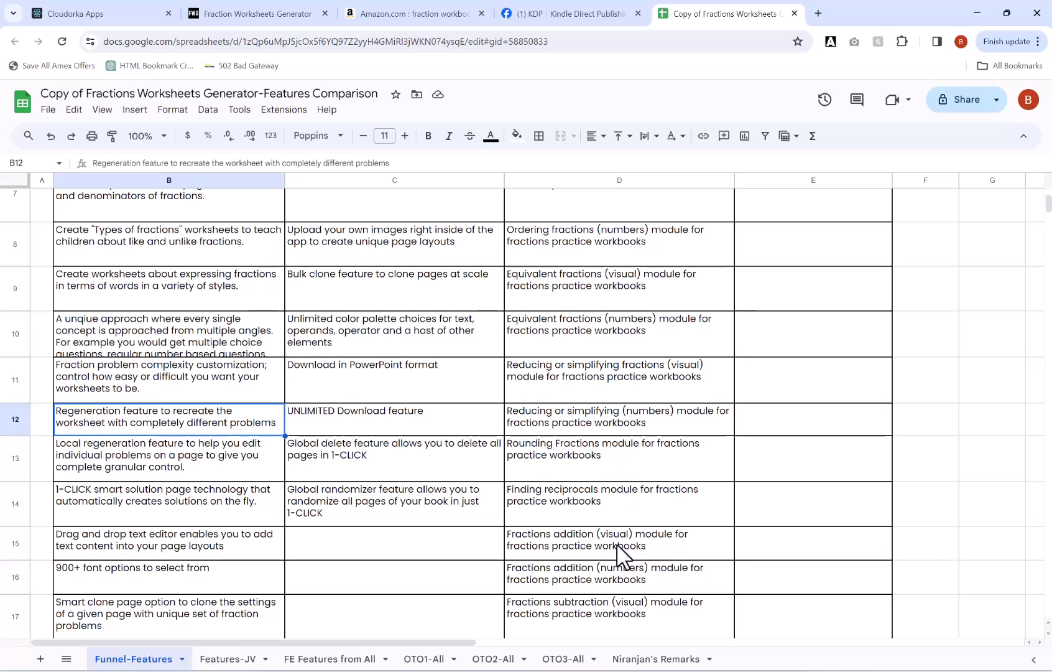
scroll(624, 539, "down", 3)
scroll(647, 526, "down", 2)
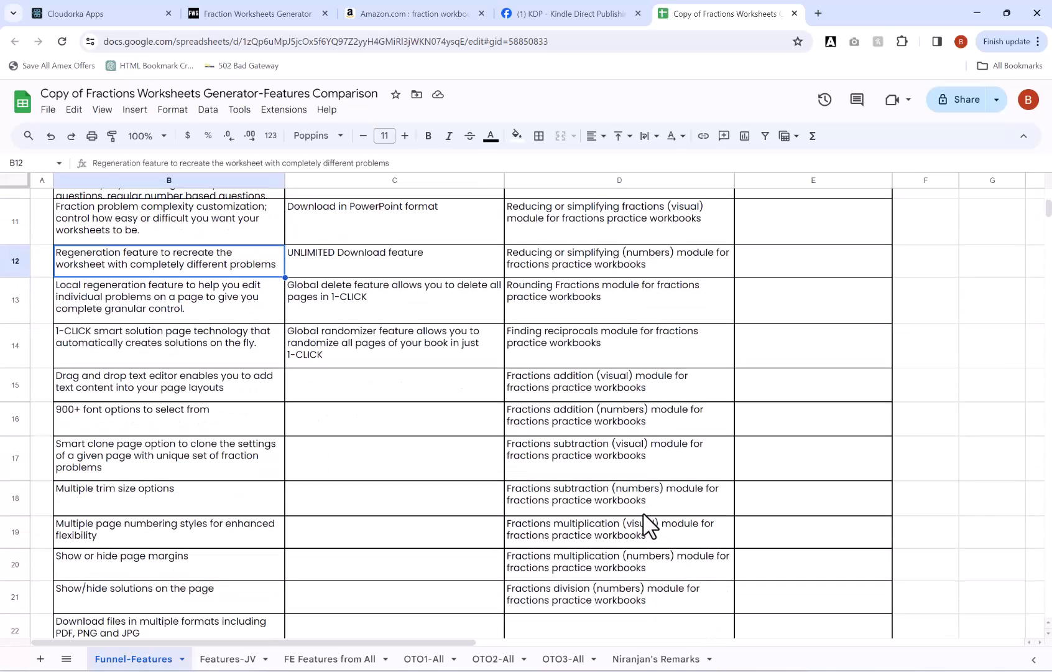
scroll(650, 527, "up", 6)
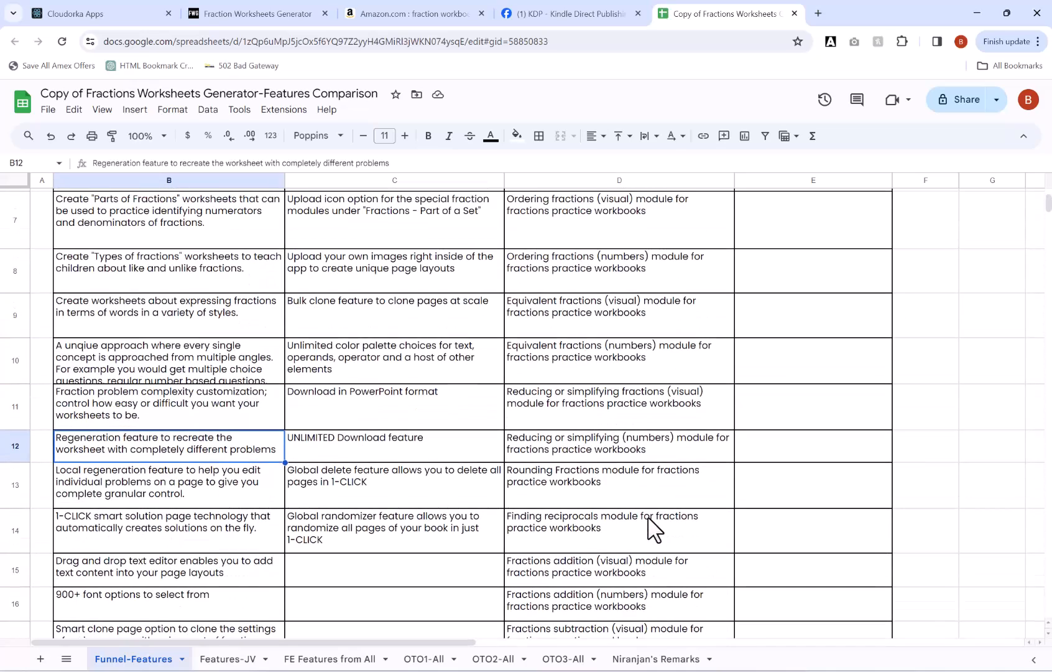
scroll(650, 528, "up", 4)
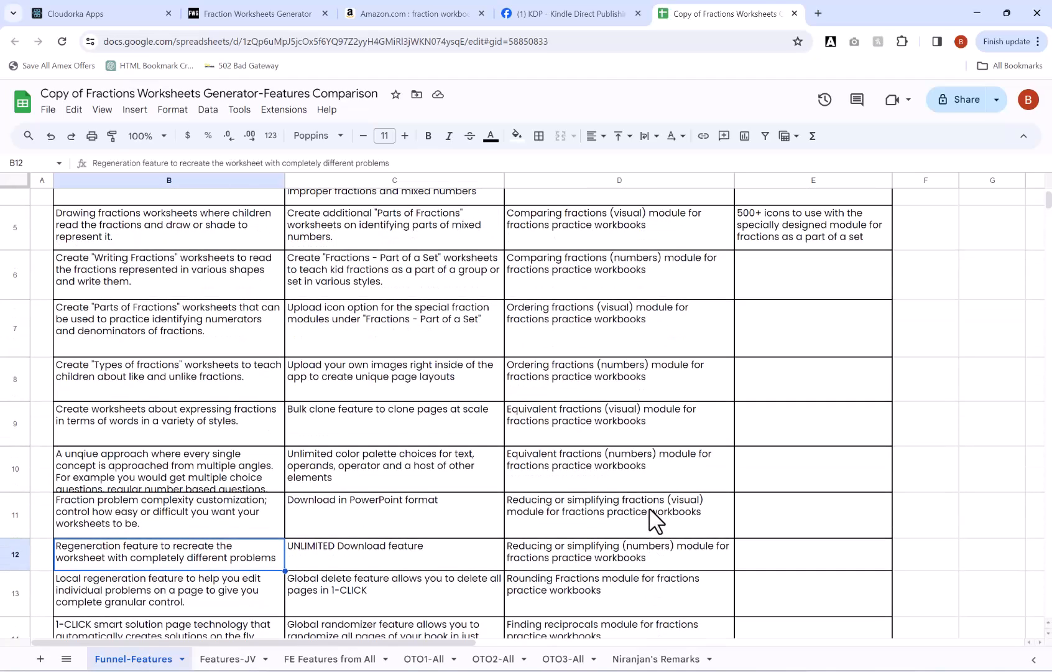
scroll(642, 501, "up", 3)
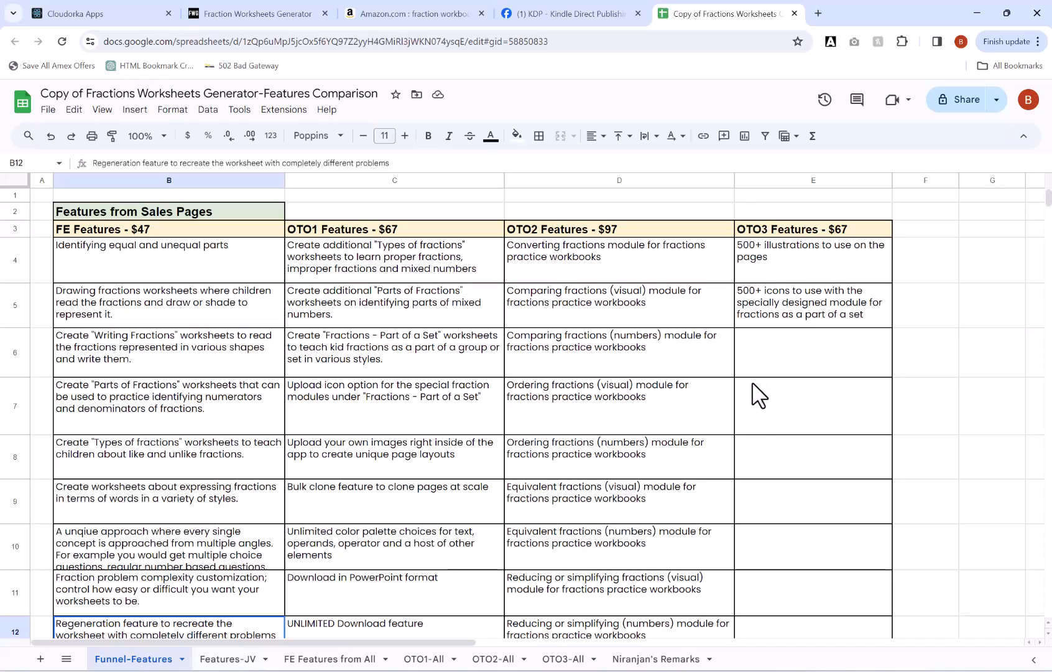
Leave the spreadsheet and open the bowespublishing.gumroad.com store page in the same browser tab.
left_click(335, 42)
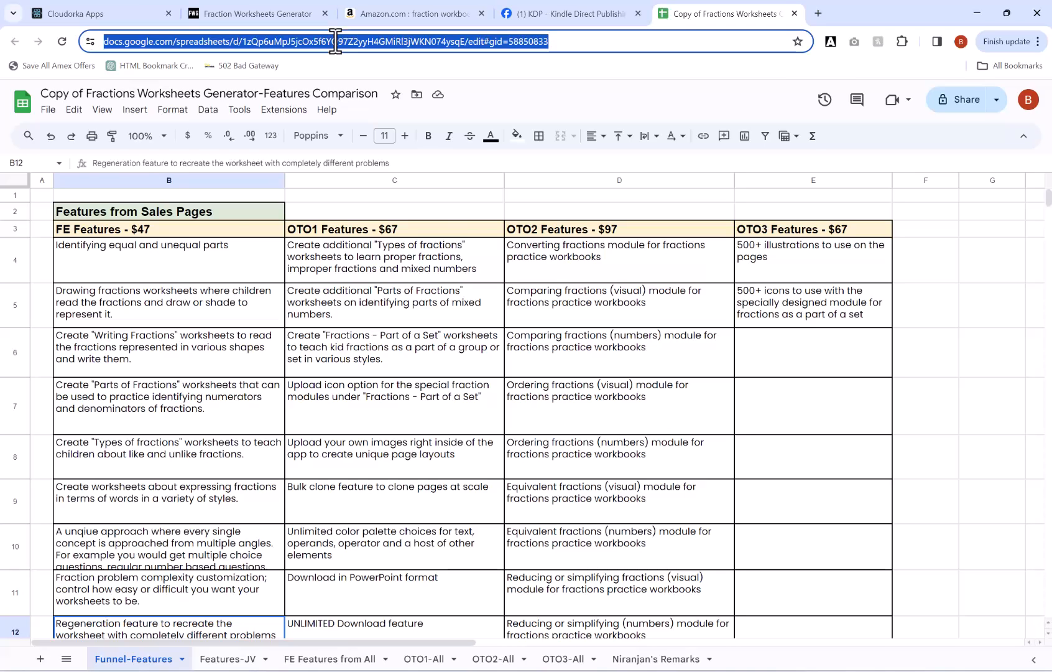
type("bowes")
key("Return")
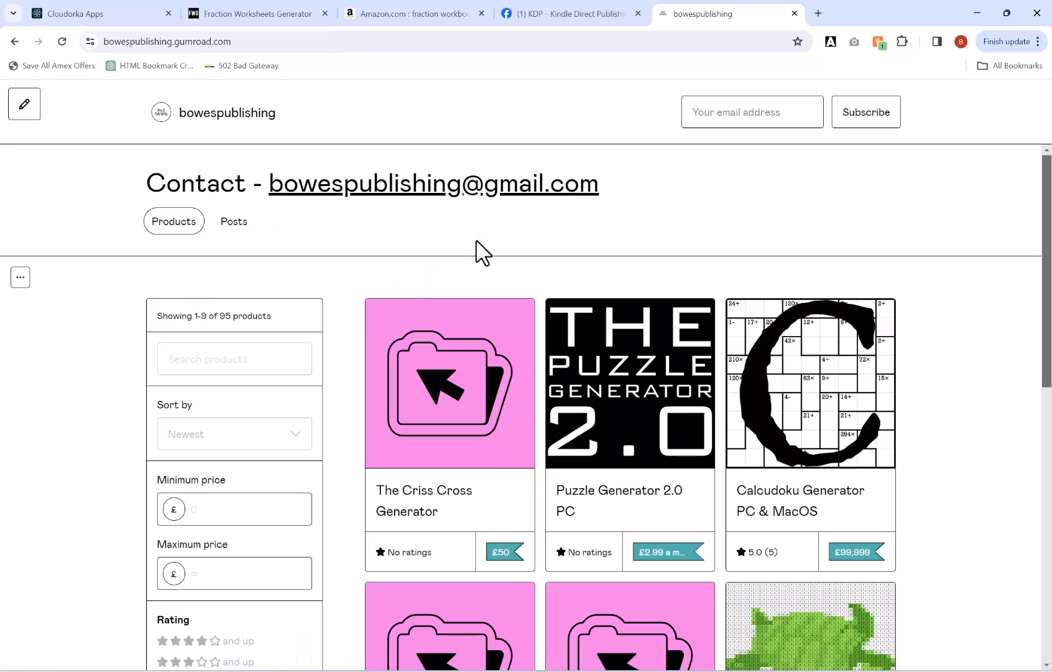
Look through the Bowes Publishing product listings from the Criss Cross Generator to the Word List and Kakuro generators.
scroll(486, 250, "down", 1)
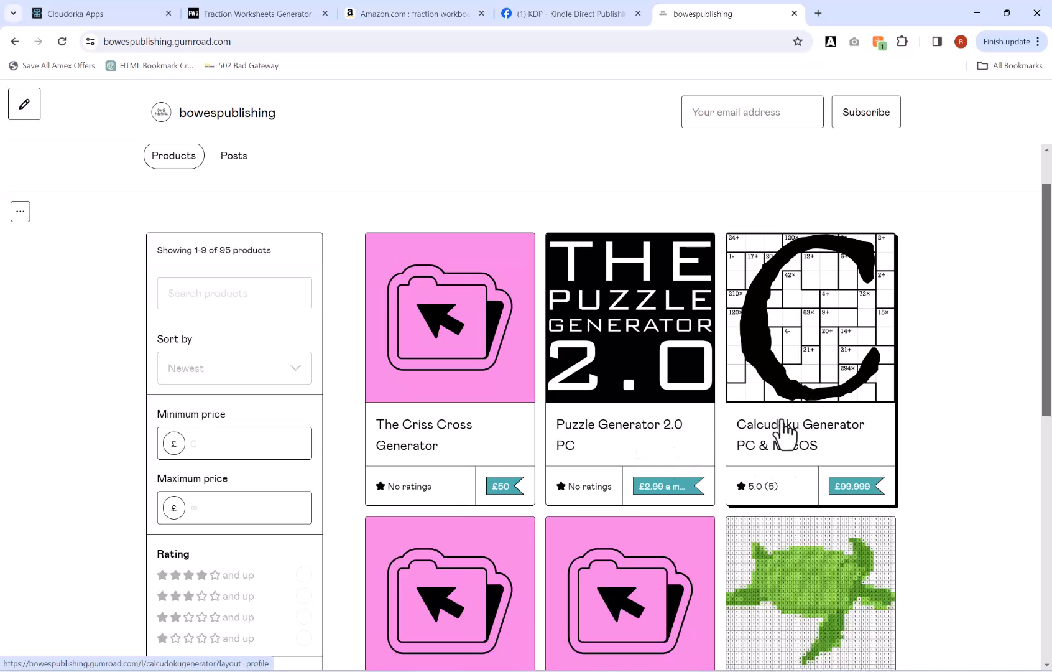
scroll(813, 434, "down", 4)
scroll(812, 433, "down", 1)
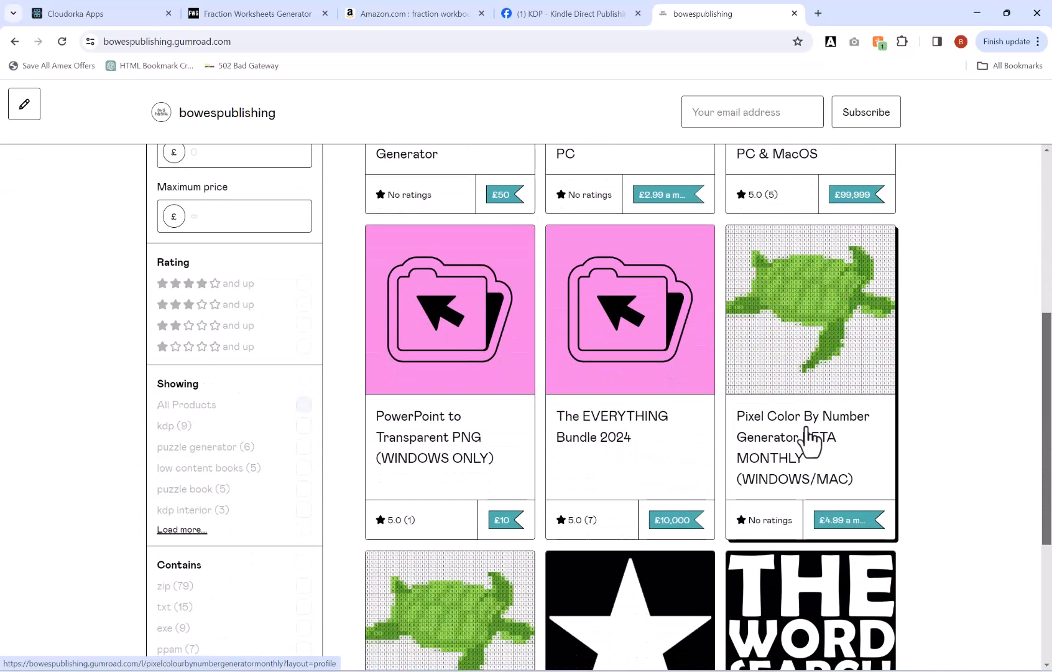
scroll(811, 435, "down", 1)
scroll(809, 435, "down", 4)
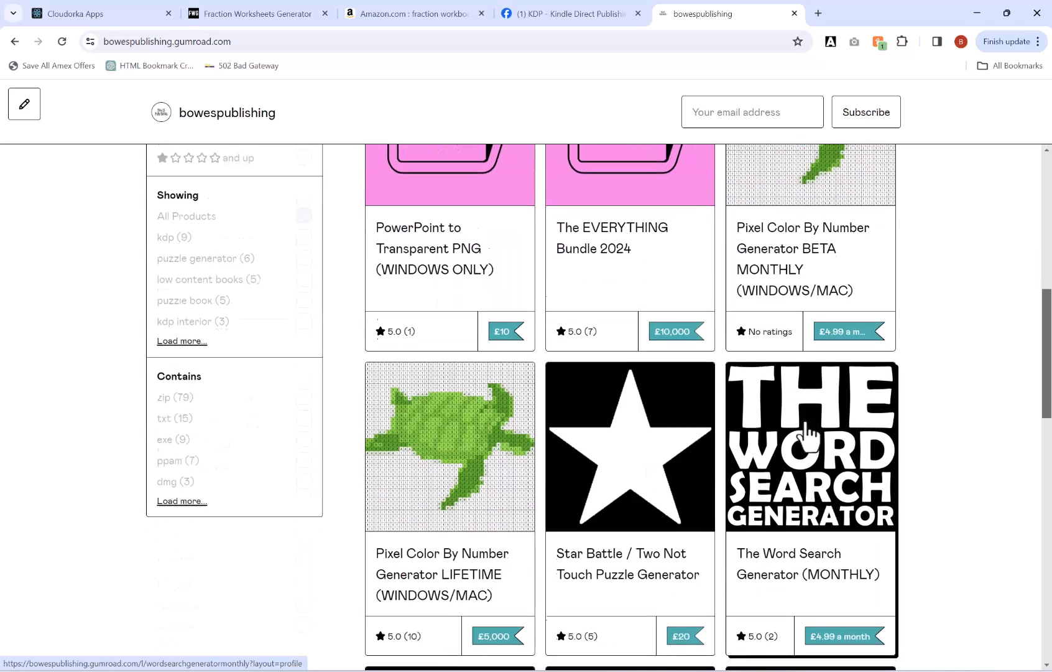
scroll(640, 426, "down", 3)
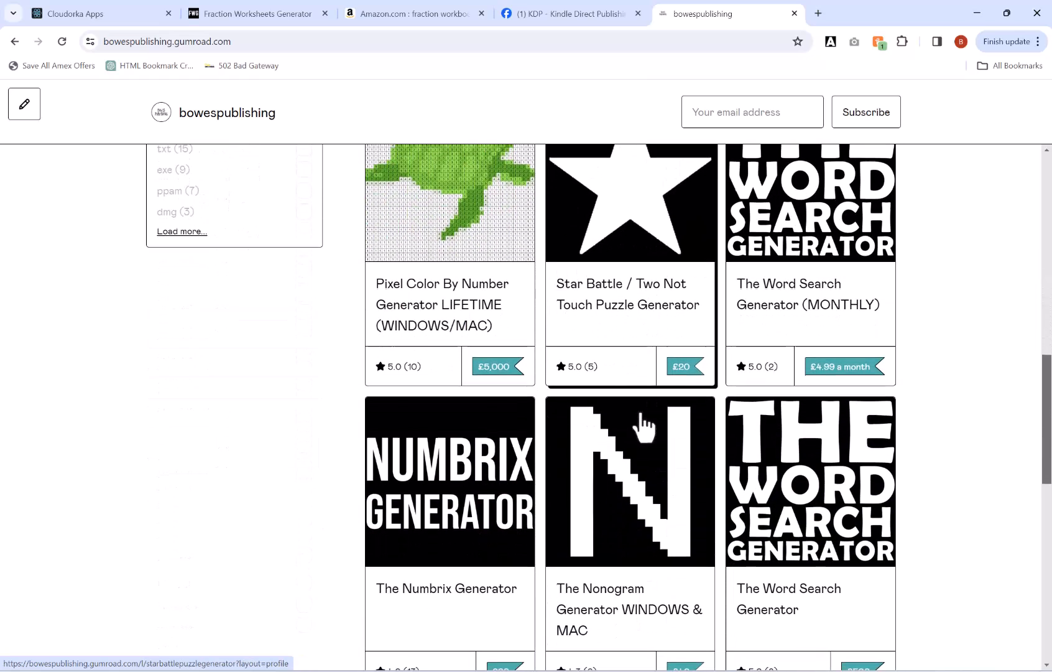
scroll(795, 373, "down", 1)
scroll(803, 408, "down", 2)
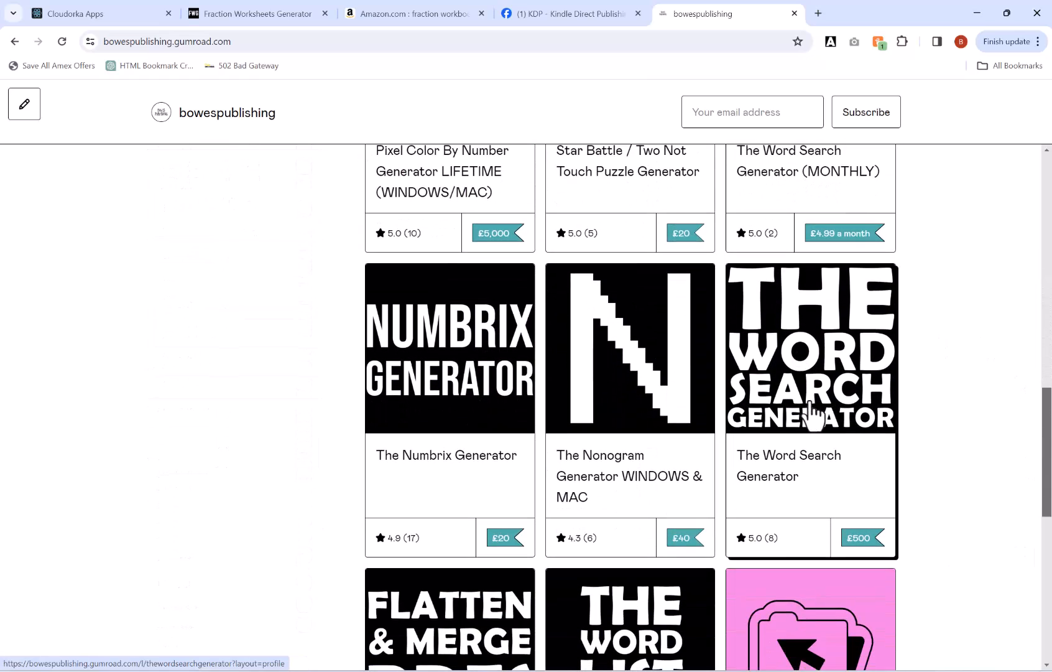
scroll(820, 406, "down", 2)
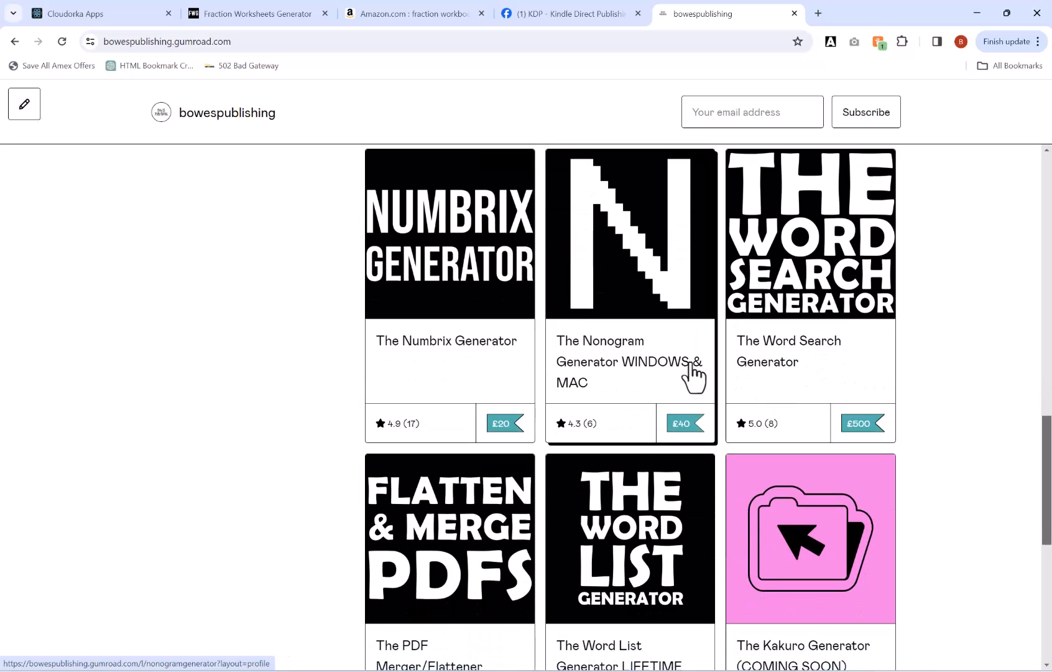
scroll(477, 352, "down", 1)
scroll(477, 348, "down", 3)
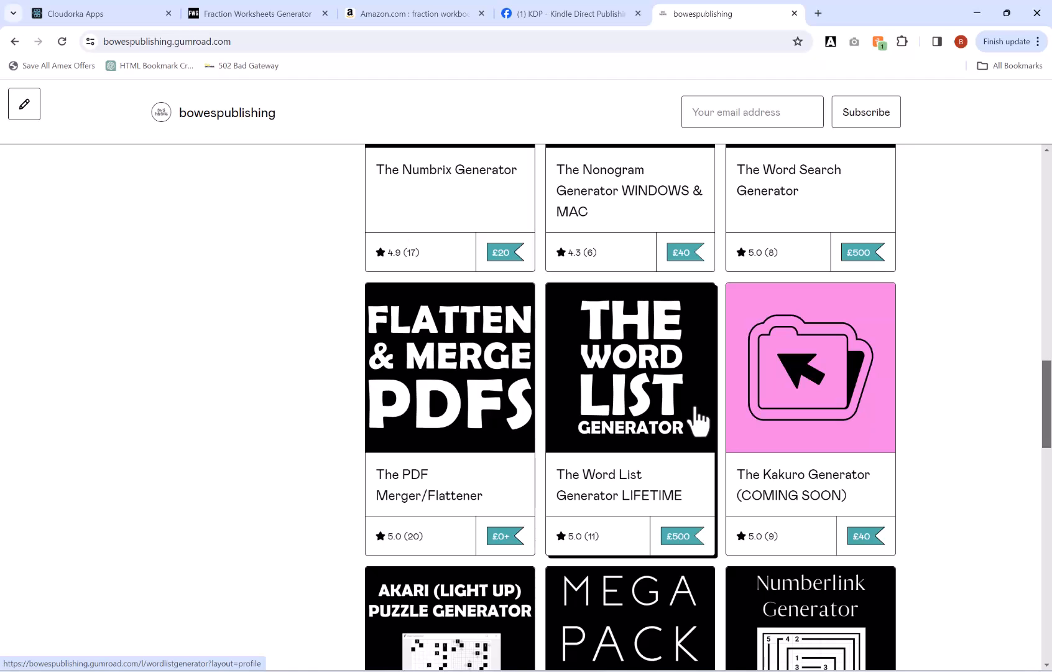
scroll(742, 338, "up", 12)
scroll(742, 339, "up", 4)
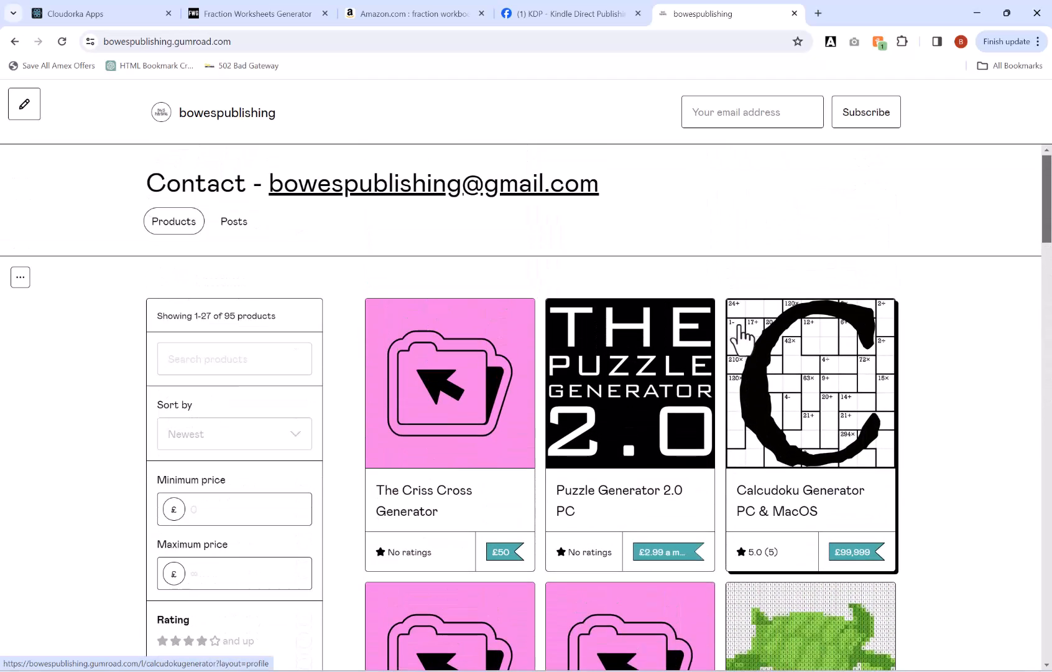